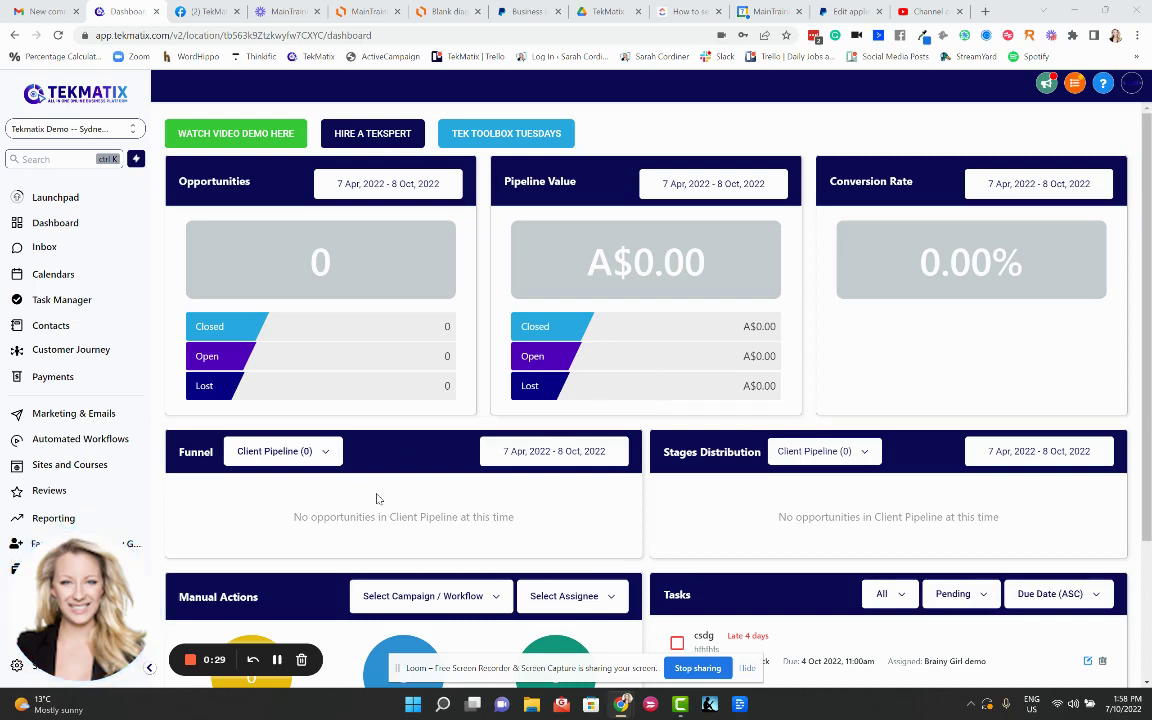
Step: Open the Domains page in the Tekmatix Demo account settings
{"action": "left_click_drag", "start_coordinate": [76, 577], "coordinate": [211, 577]}
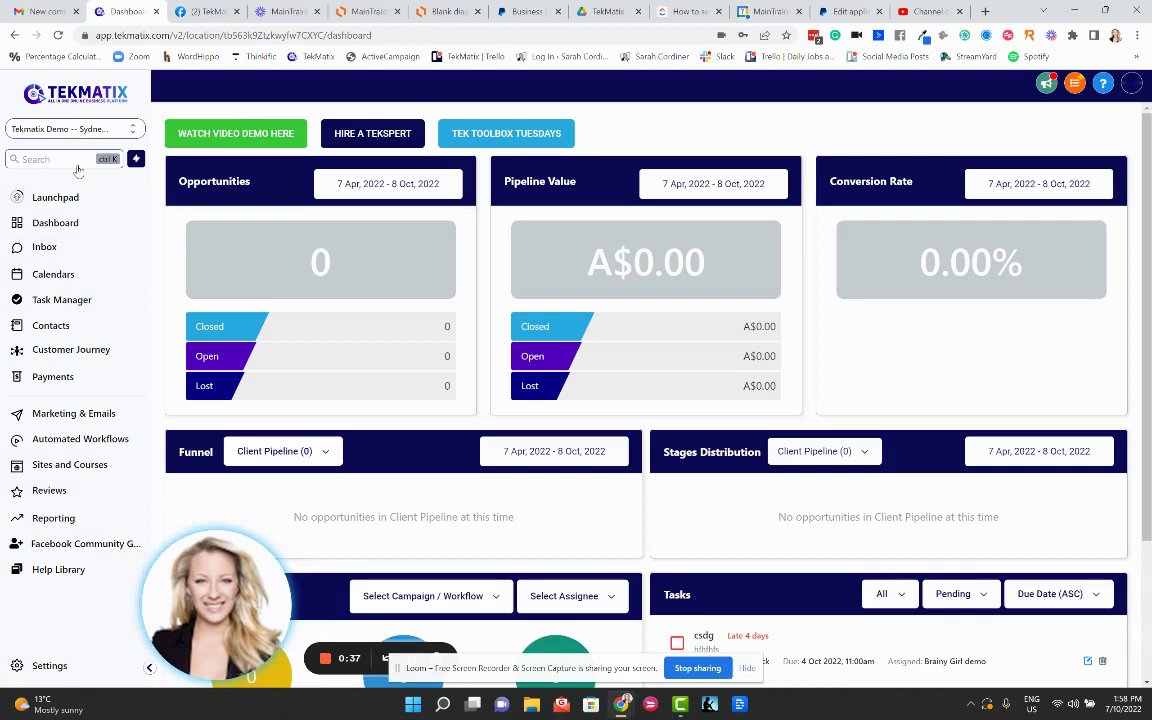
{"action": "left_click", "coordinate": [35, 668]}
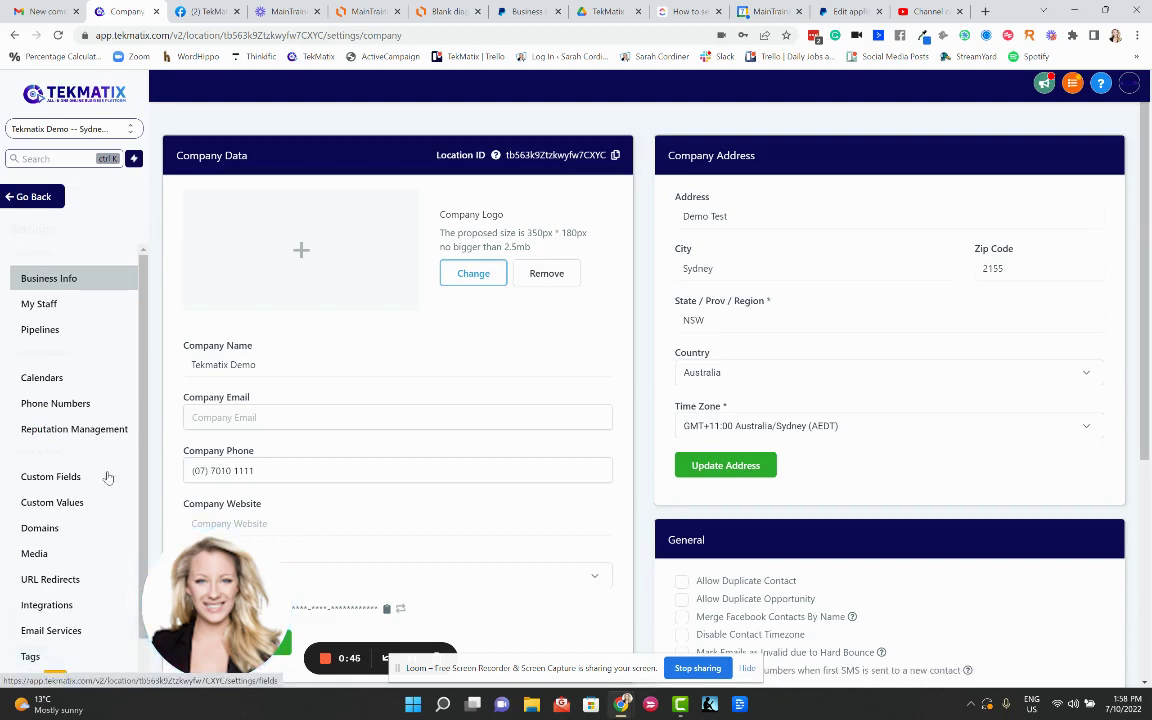
{"action": "scroll", "coordinate": [82, 400], "scroll_direction": "down", "scroll_amount": 1}
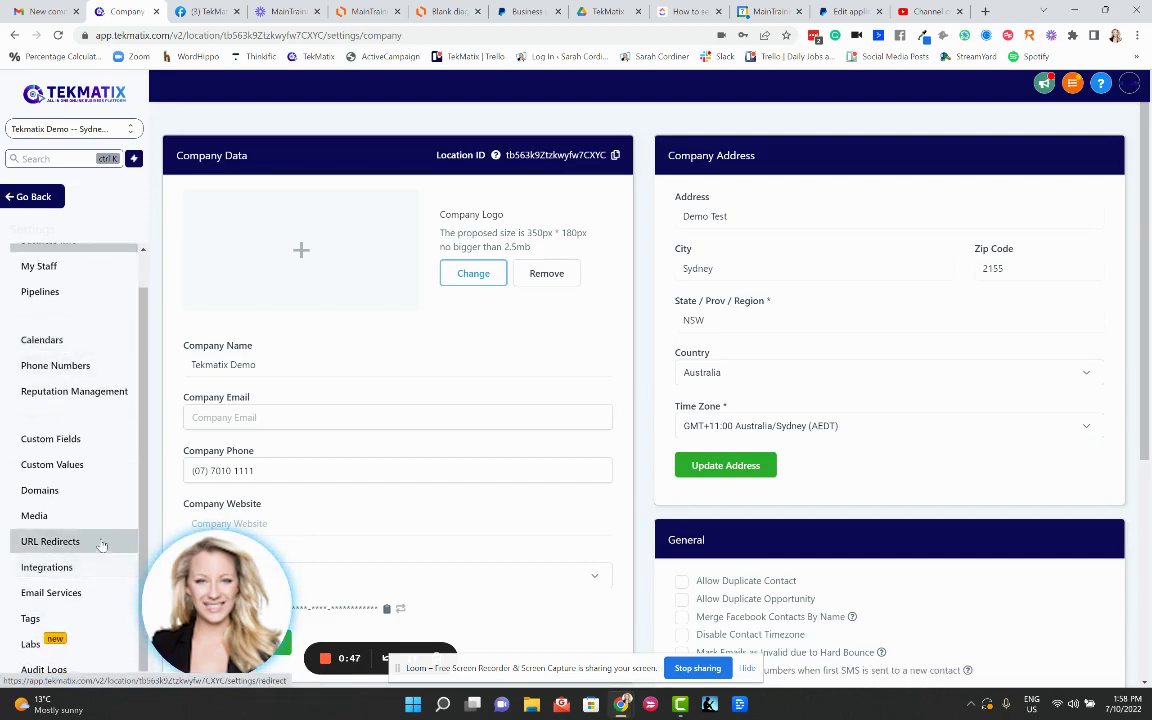
{"action": "scroll", "coordinate": [79, 398], "scroll_direction": "up", "scroll_amount": 1}
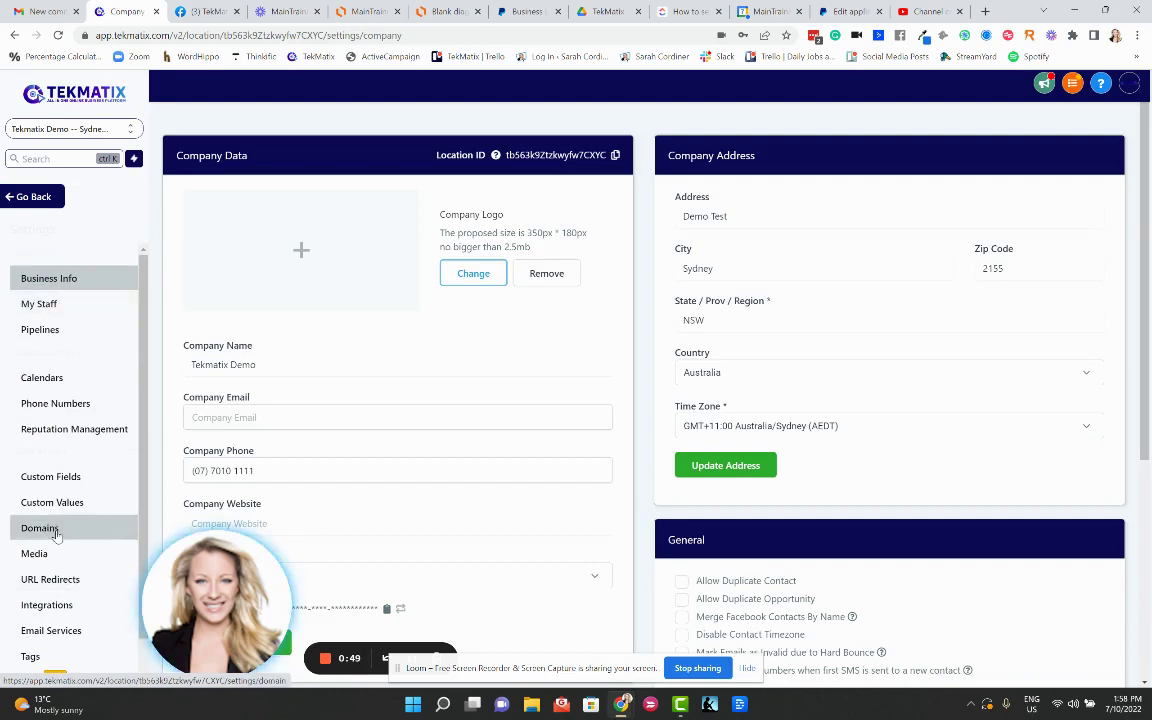
{"action": "left_click", "coordinate": [54, 530]}
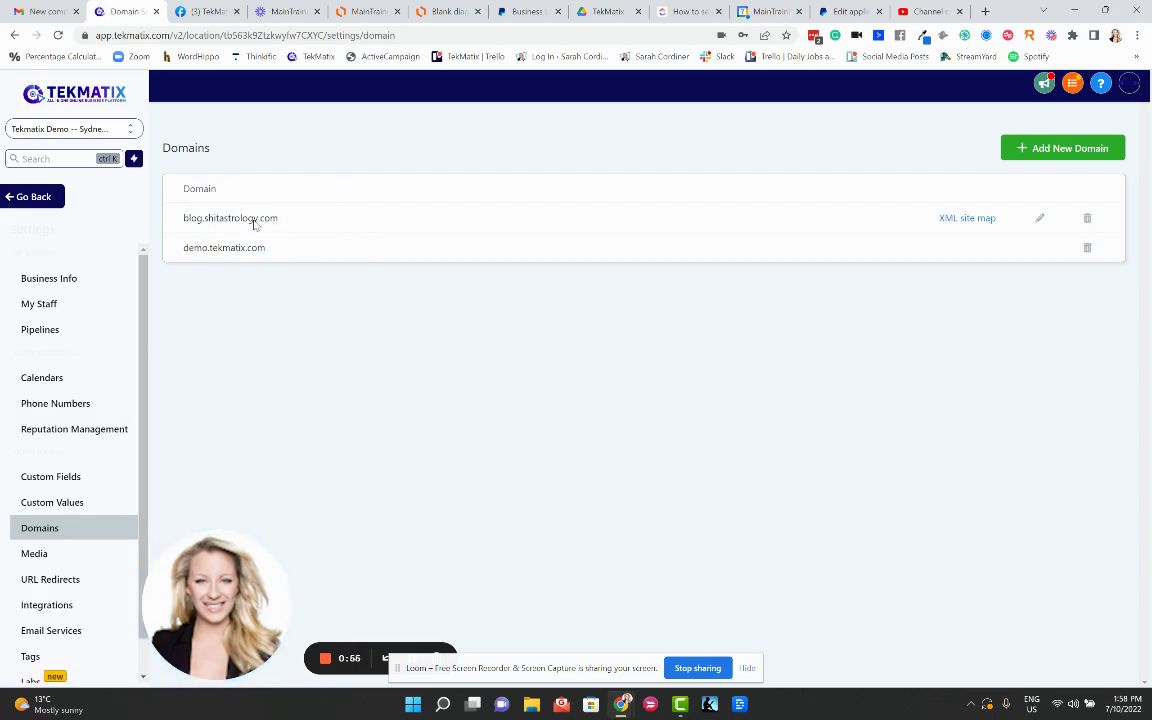
Step: Examine the A record and CNAME record instructions for adding a new domain, and the existing demo.tekmatix.com entry
{"action": "left_click", "coordinate": [1043, 148]}
{"action": "left_click", "coordinate": [425, 192]}
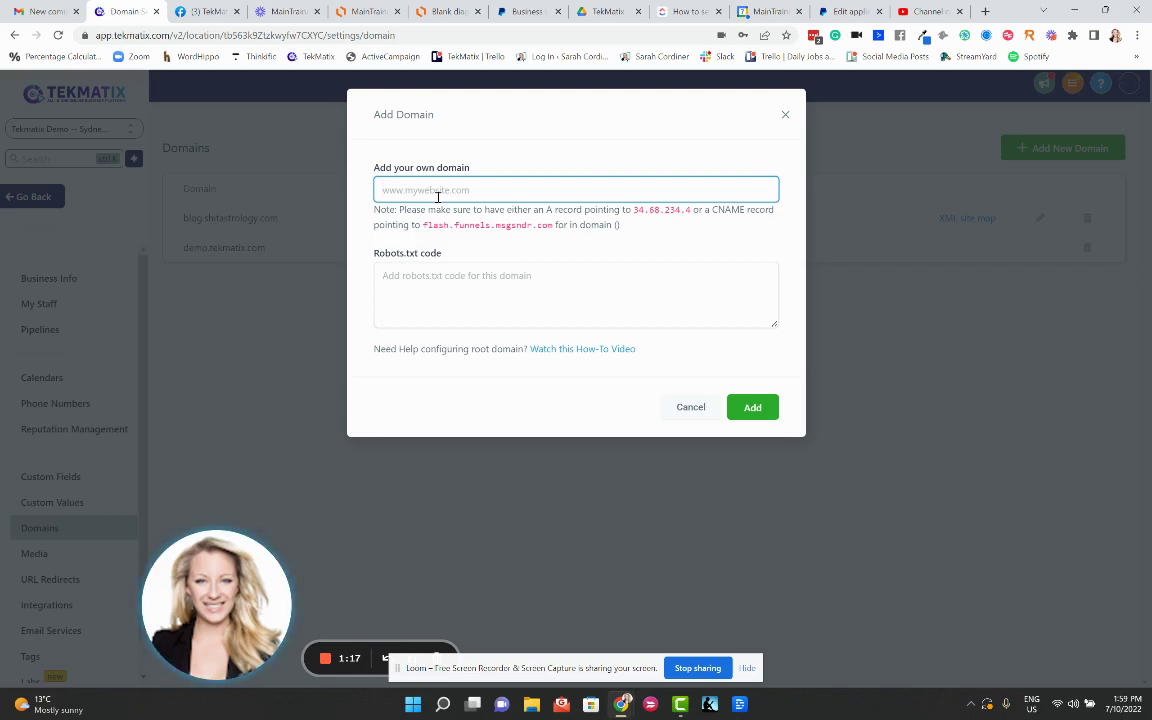
{"action": "left_click_drag", "start_coordinate": [543, 211], "coordinate": [695, 210]}
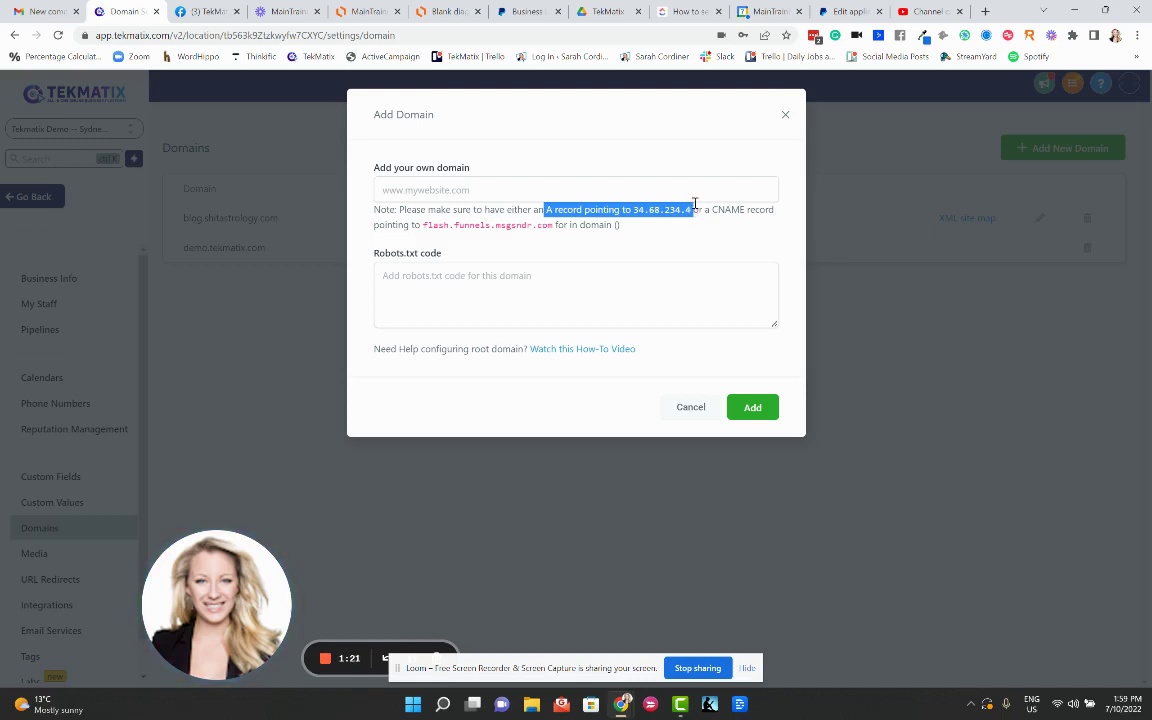
{"action": "left_click", "coordinate": [628, 208]}
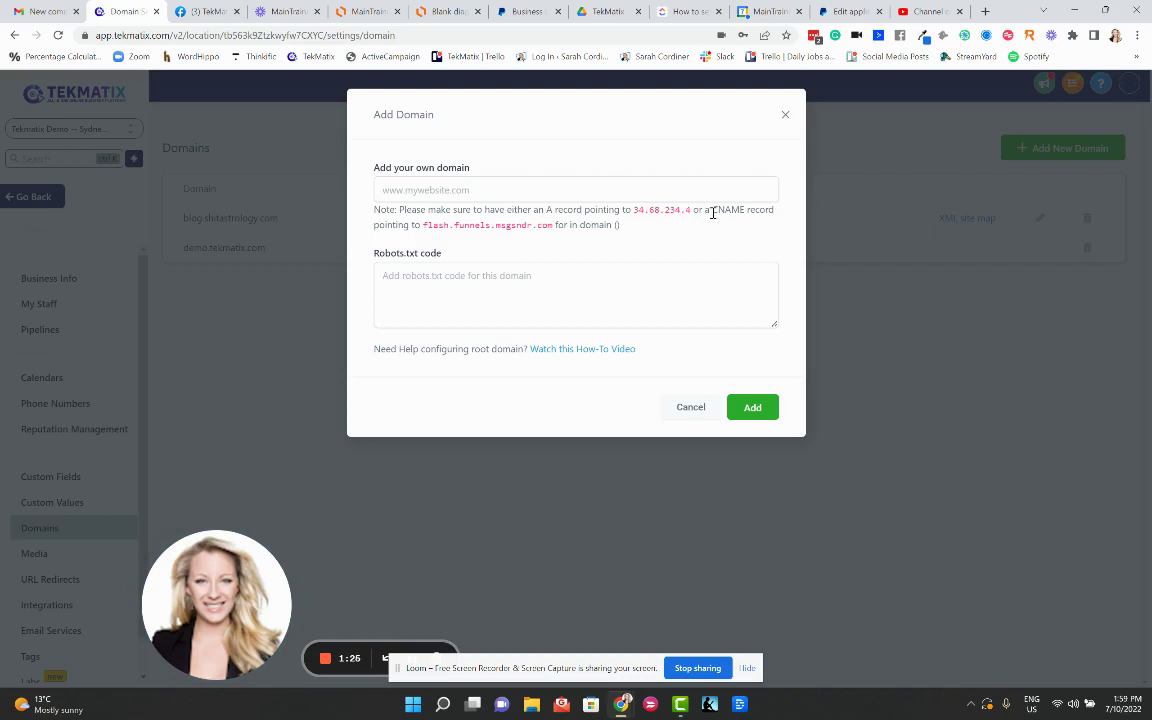
{"action": "left_click", "coordinate": [604, 190]}
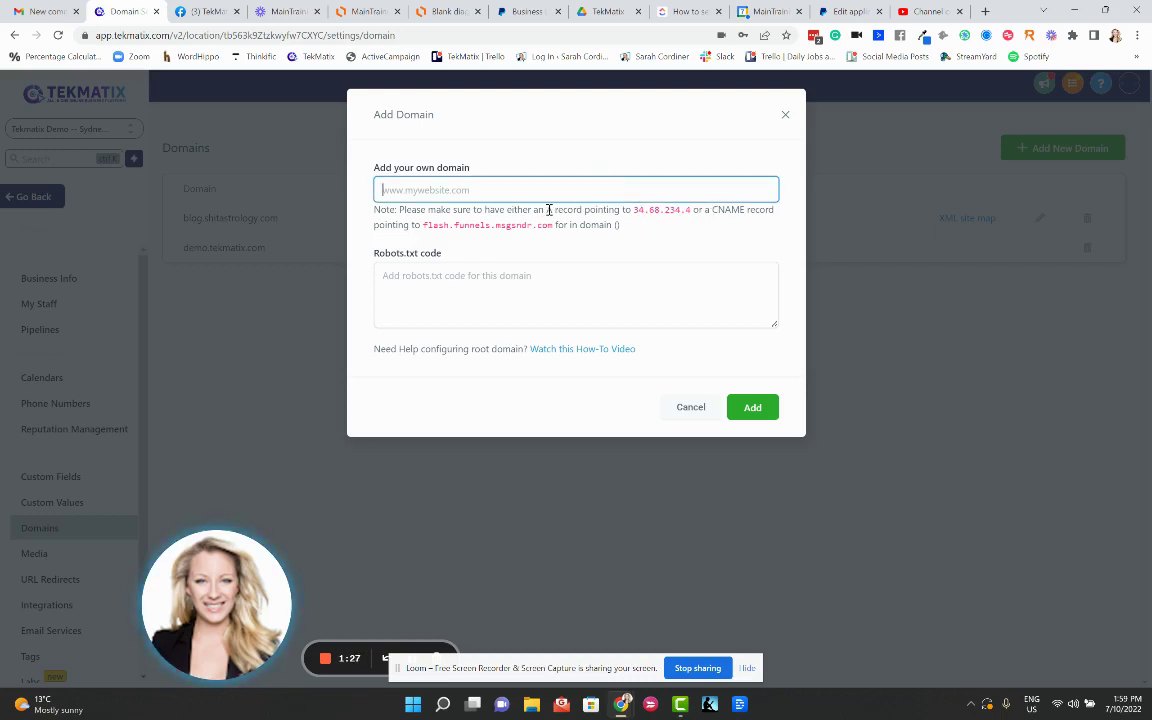
{"action": "left_click_drag", "start_coordinate": [546, 210], "coordinate": [617, 211]}
{"action": "left_click", "coordinate": [648, 210]}
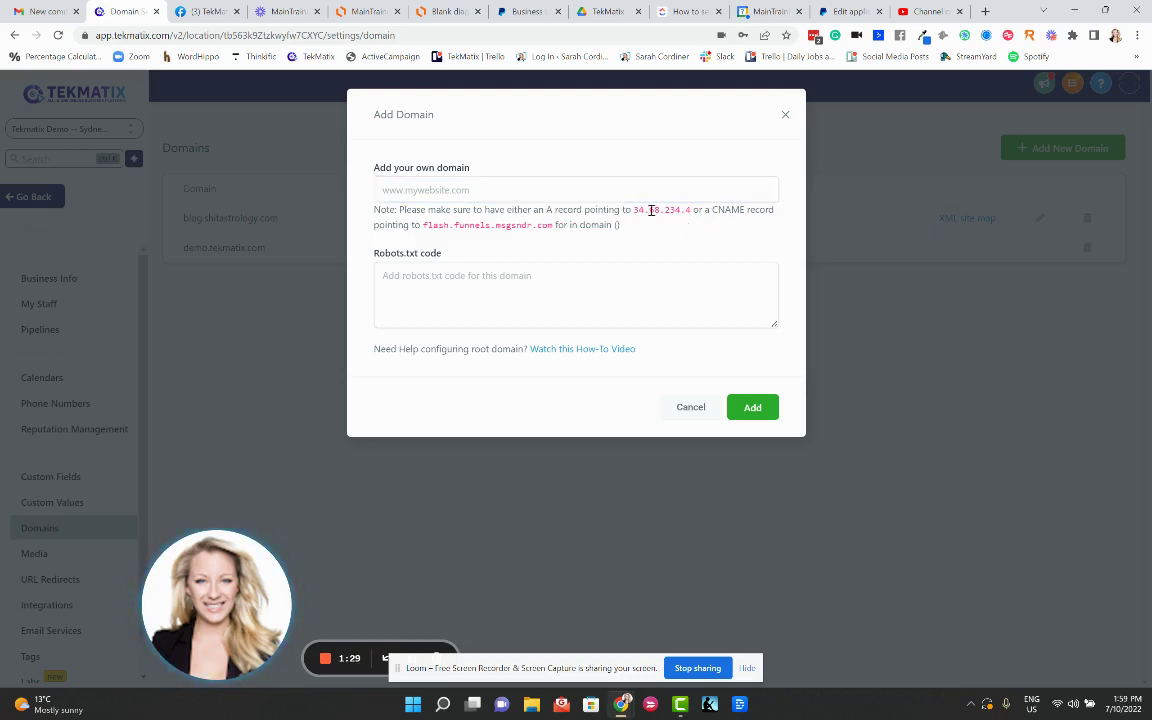
{"action": "left_click_drag", "start_coordinate": [712, 210], "coordinate": [753, 224]}
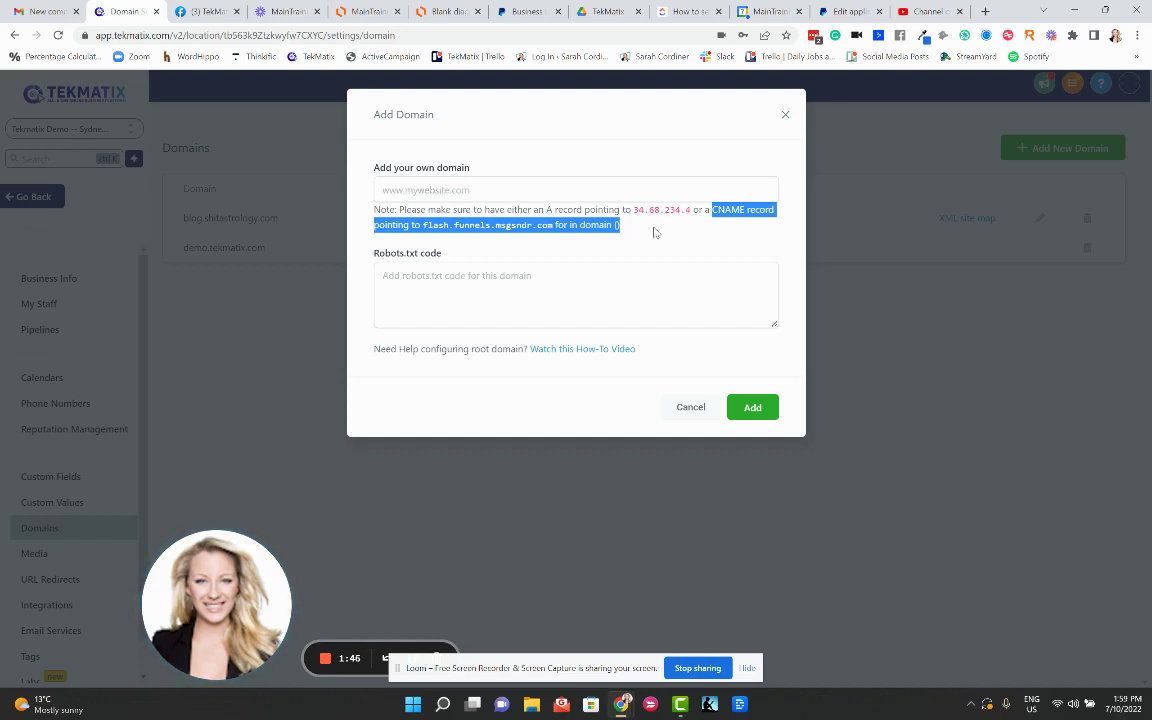
{"action": "left_click", "coordinate": [558, 206]}
{"action": "left_click_drag", "start_coordinate": [712, 210], "coordinate": [753, 233]}
{"action": "left_click", "coordinate": [723, 233]}
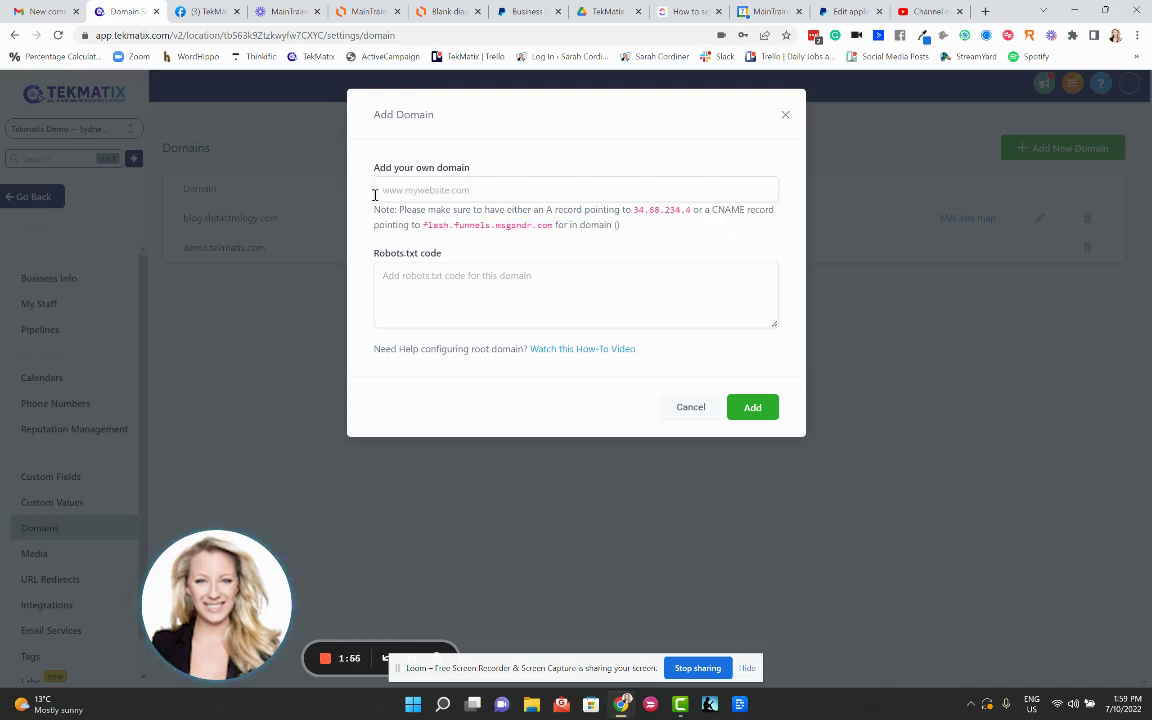
{"action": "left_click", "coordinate": [785, 115]}
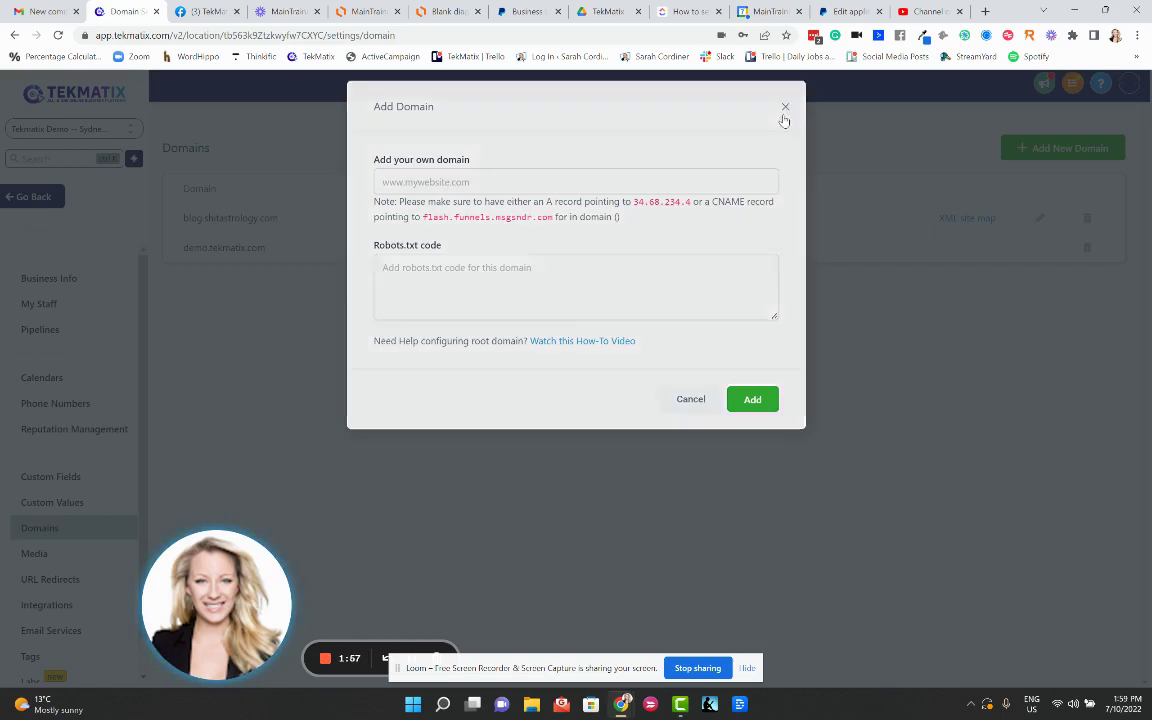
{"action": "left_click_drag", "start_coordinate": [266, 249], "coordinate": [184, 248]}
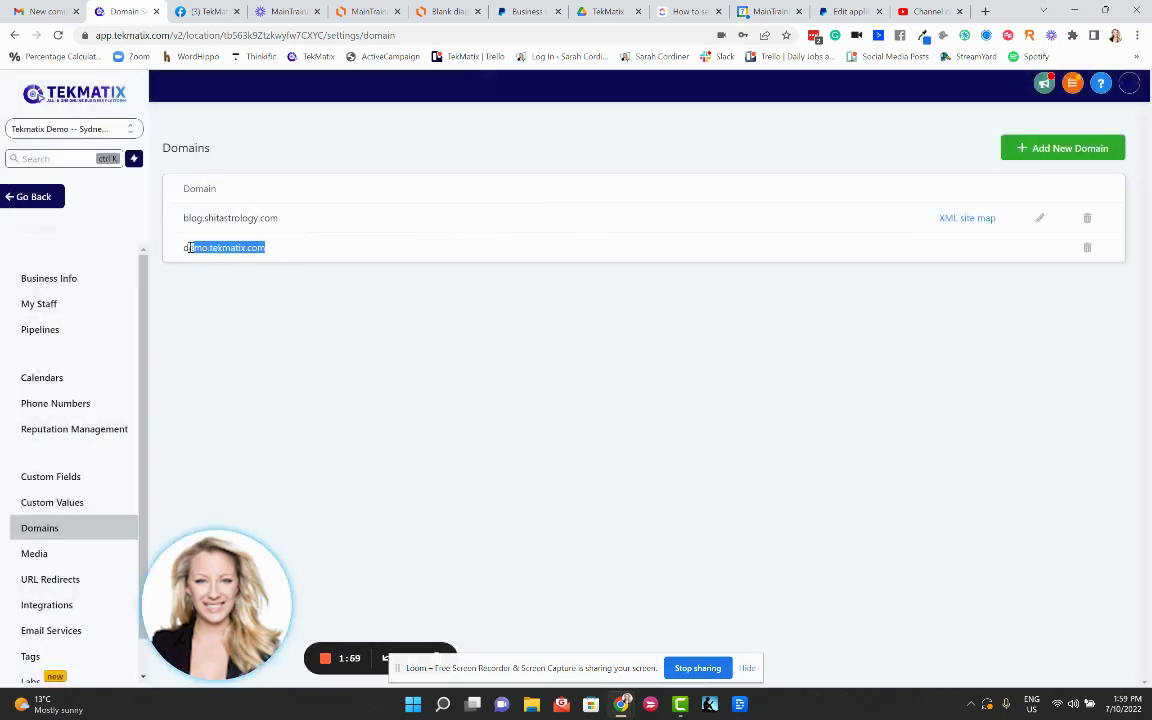
{"action": "left_click", "coordinate": [184, 248]}
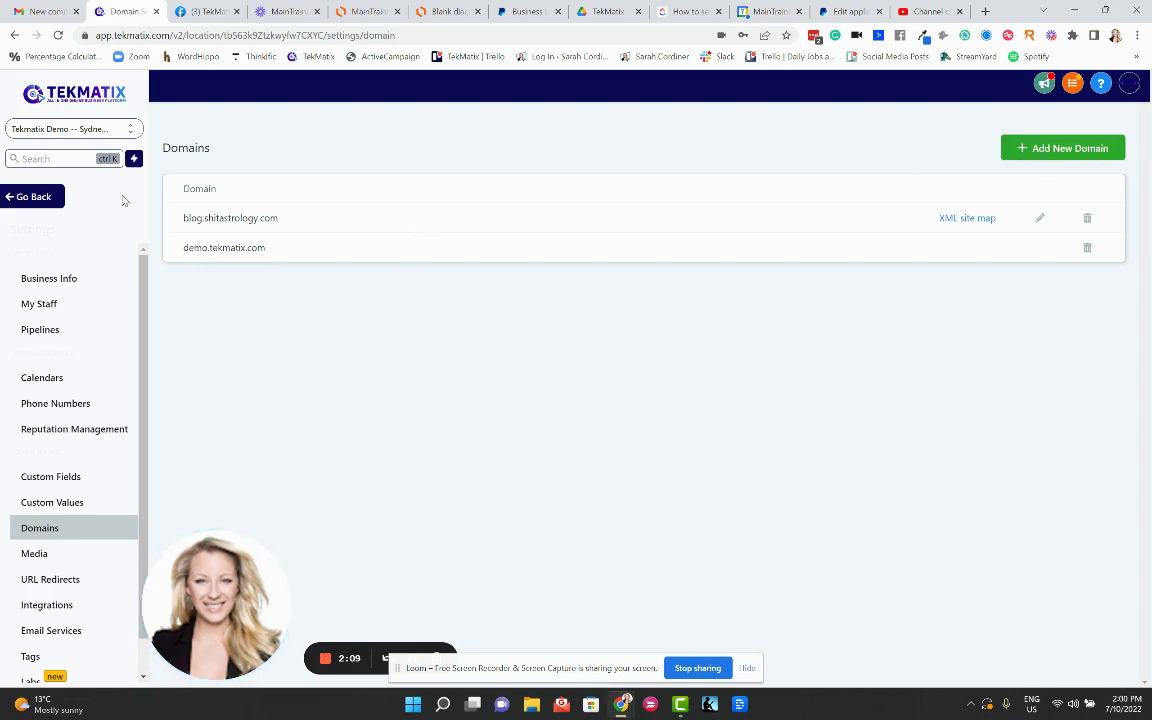
Step: Open the custom domain settings for memberships and courses
{"action": "left_click", "coordinate": [36, 192]}
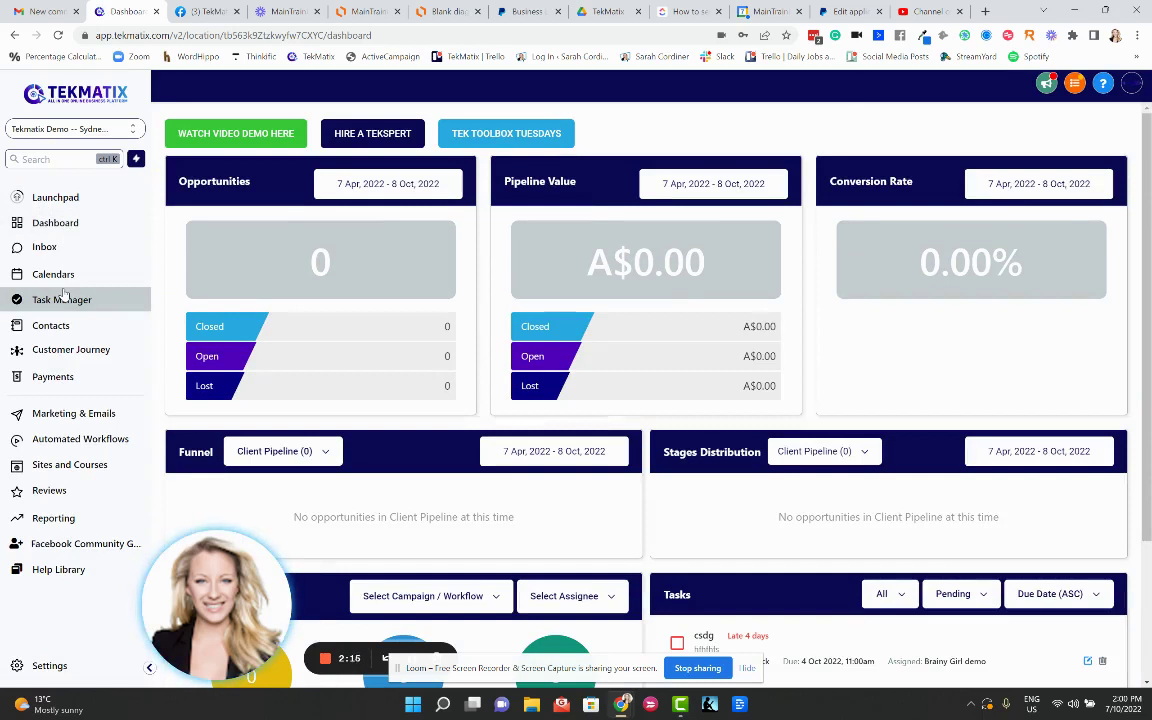
{"action": "left_click", "coordinate": [70, 466]}
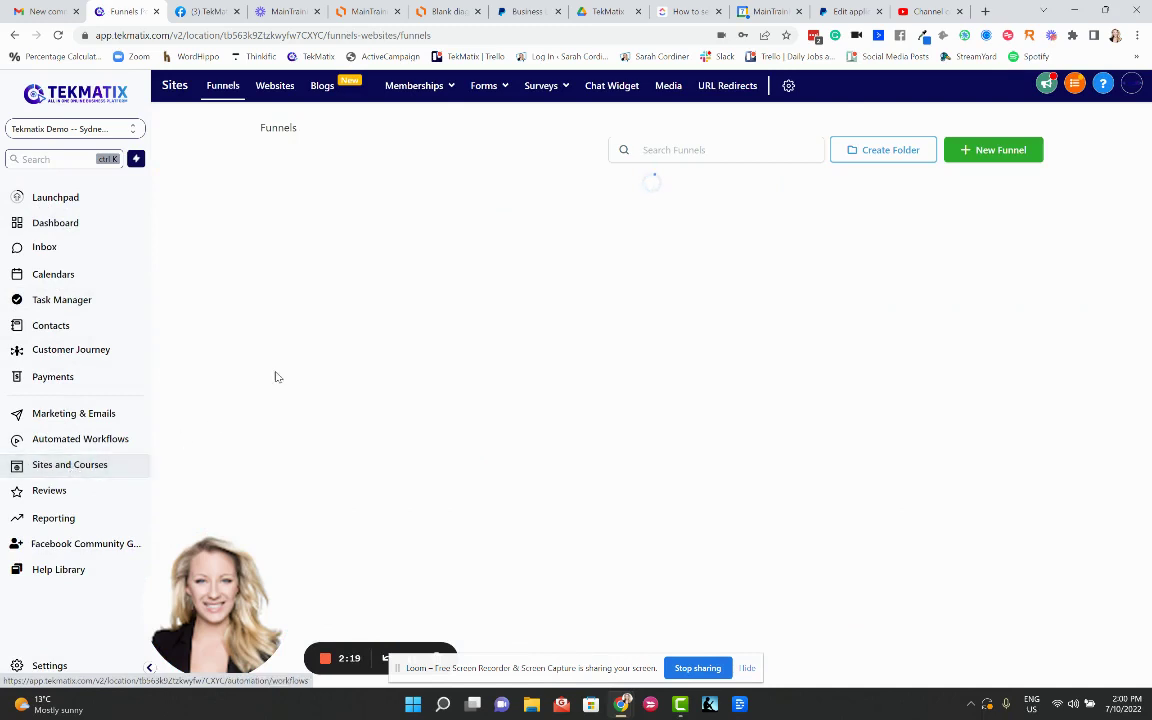
{"action": "mouse_move", "coordinate": [452, 92]}
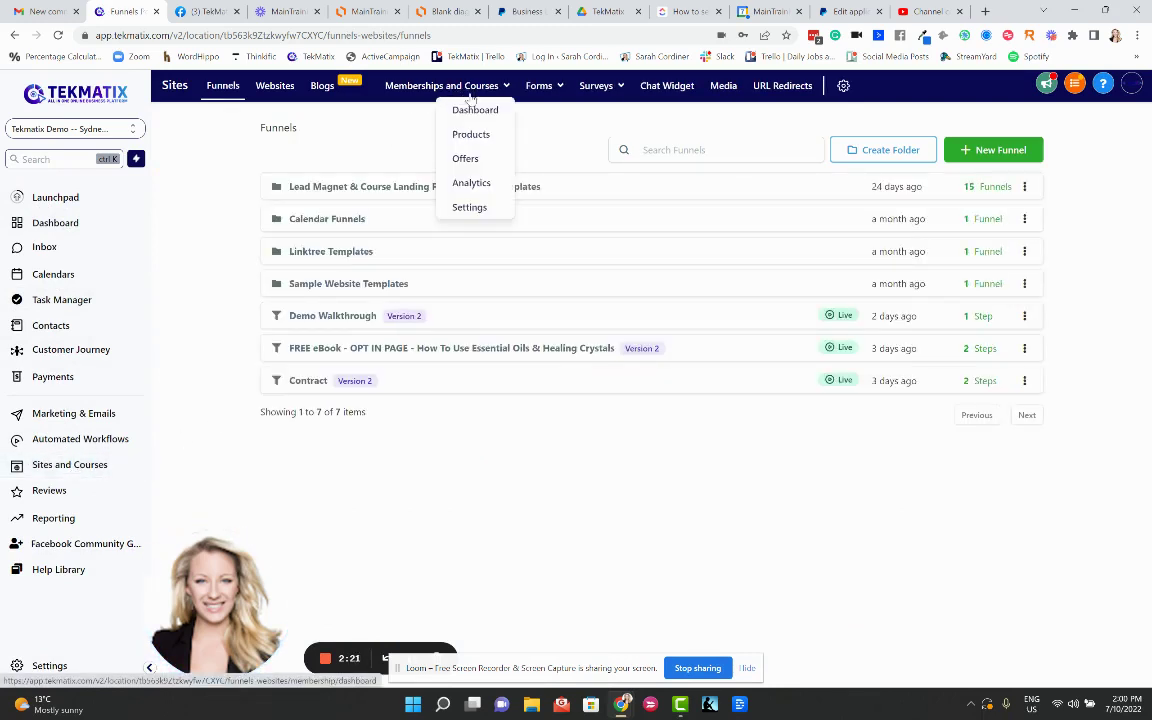
{"action": "left_click", "coordinate": [477, 208]}
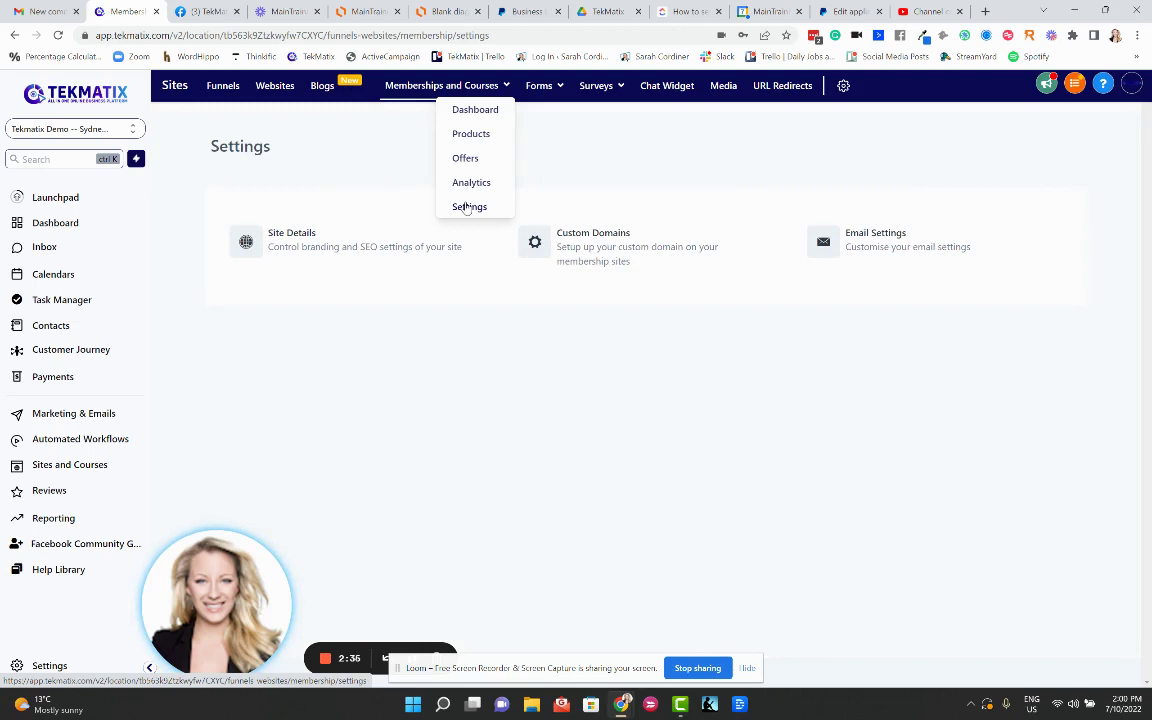
{"action": "left_click", "coordinate": [588, 250]}
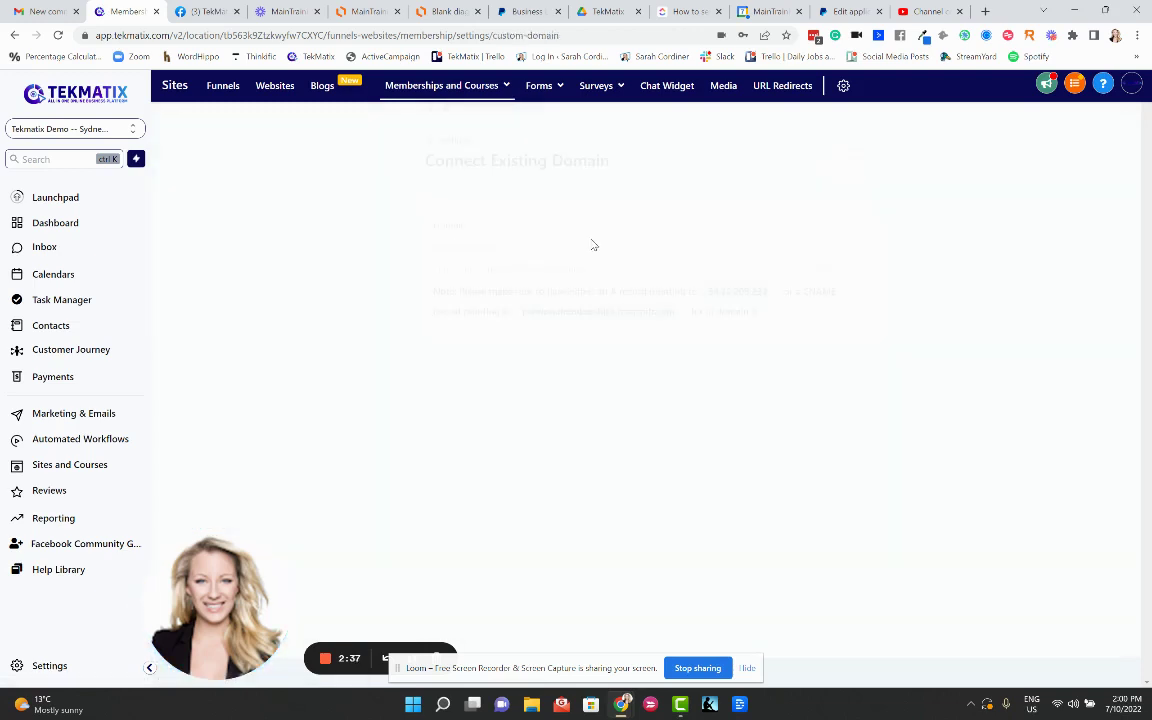
Step: Clear the domain entered for connecting an existing domain to the membership site
{"action": "left_click_drag", "start_coordinate": [550, 249], "coordinate": [410, 252]}
{"action": "key", "text": "BackSpace"}
{"action": "key", "text": "BackSpace"}
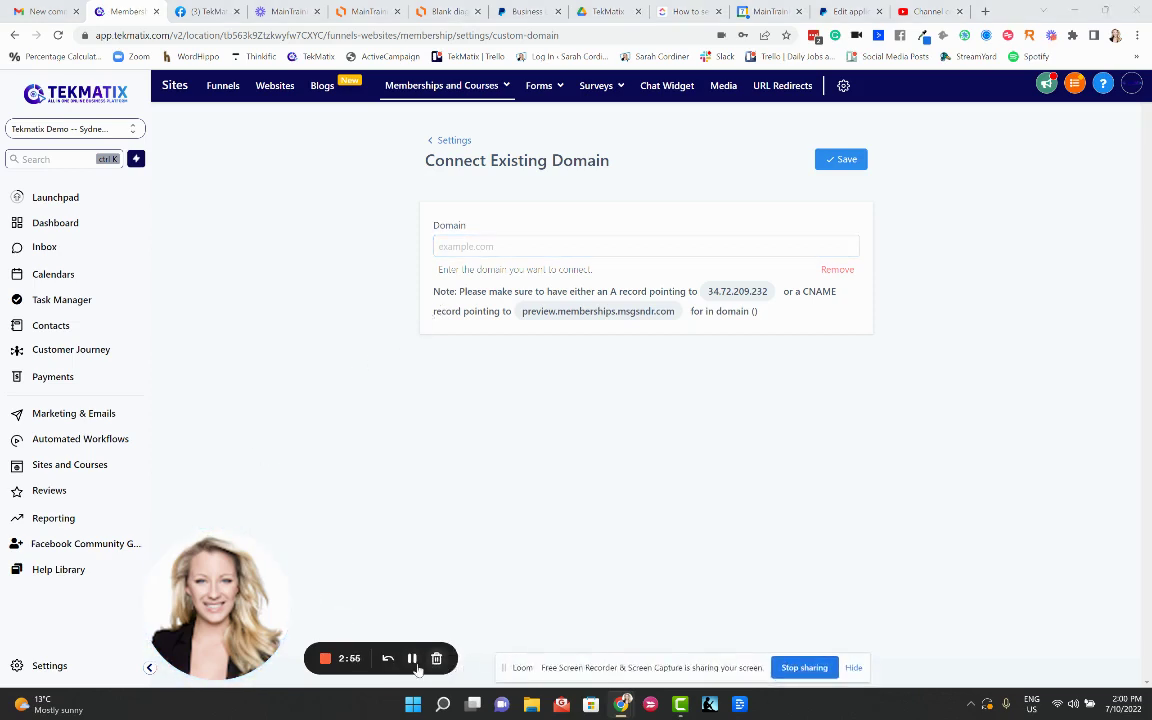
{"action": "left_click", "coordinate": [412, 658]}
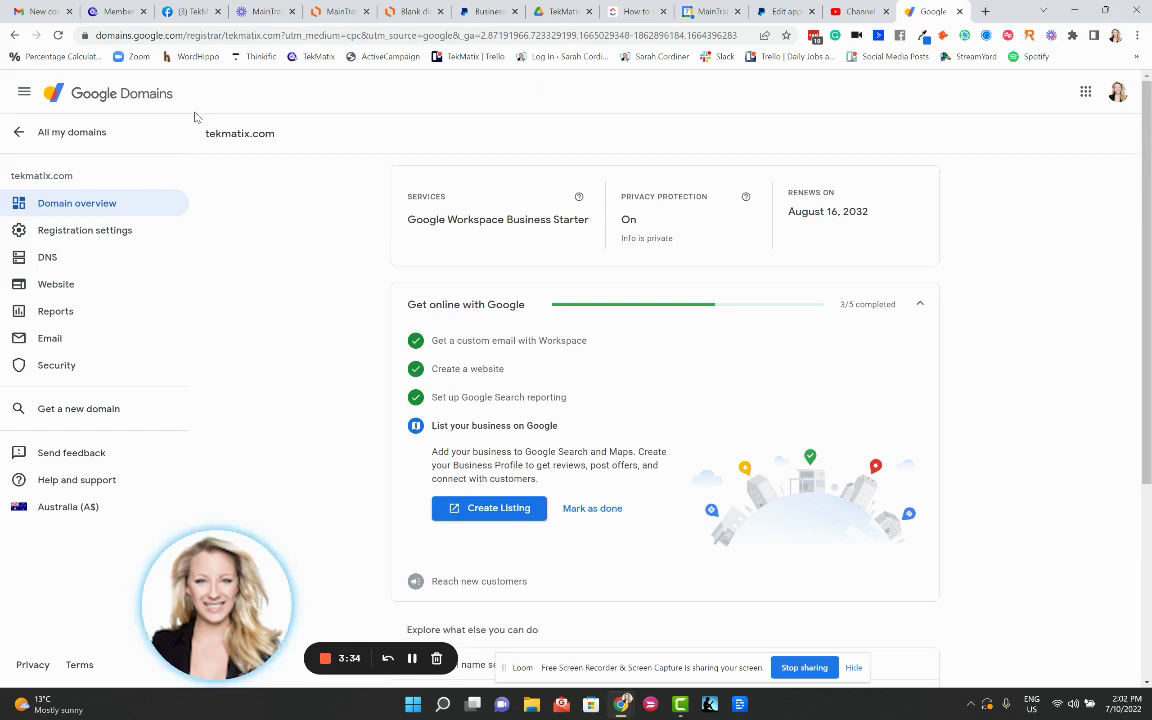
Step: Open the DNS settings of tekmatix.com and examine its custom resource records
{"action": "left_click", "coordinate": [55, 262]}
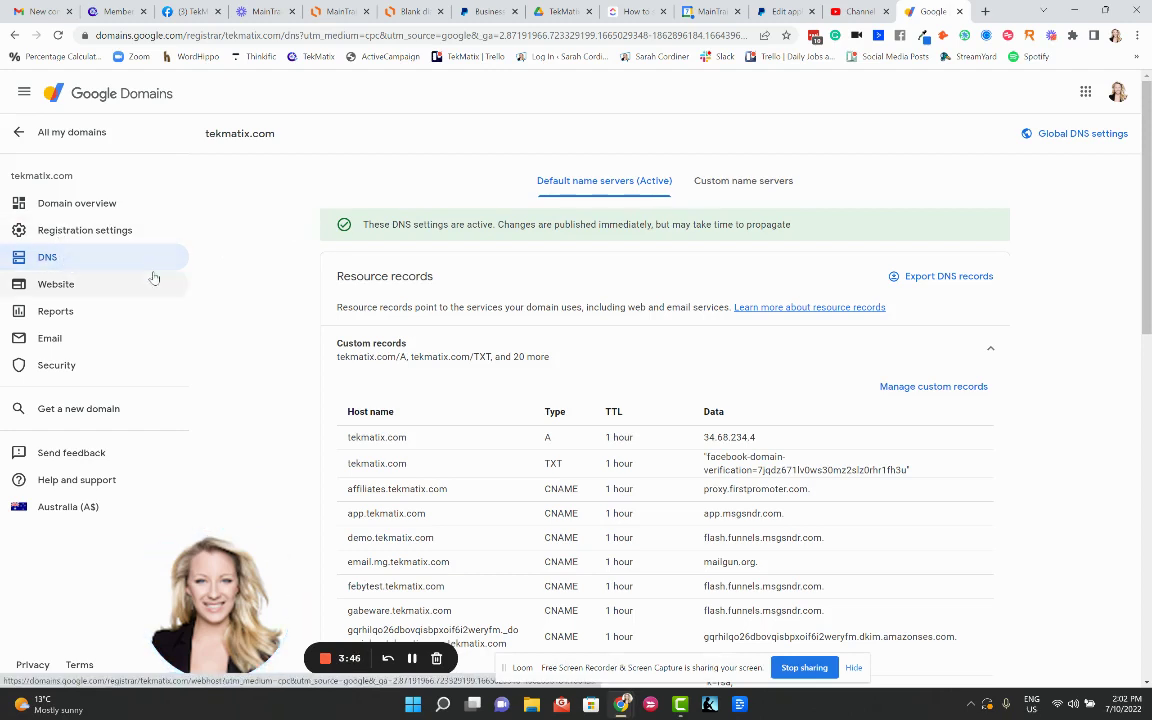
{"action": "scroll", "coordinate": [386, 270], "scroll_direction": "down", "scroll_amount": 1}
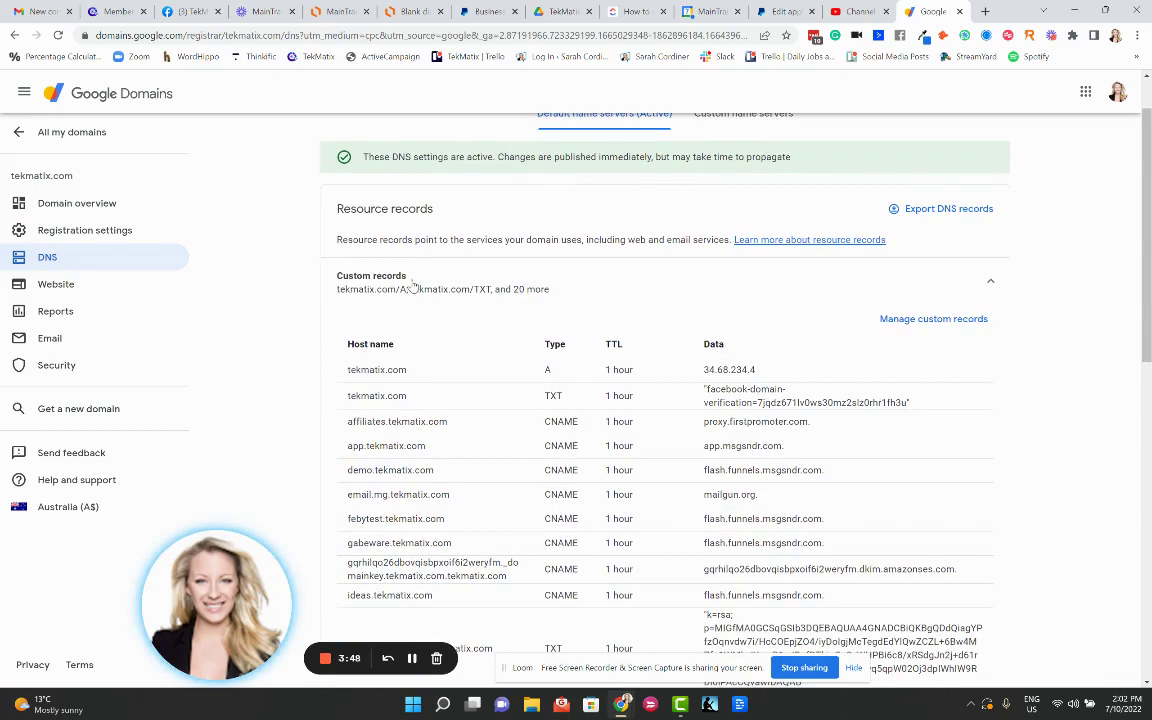
{"action": "scroll", "coordinate": [390, 268], "scroll_direction": "down", "scroll_amount": 1}
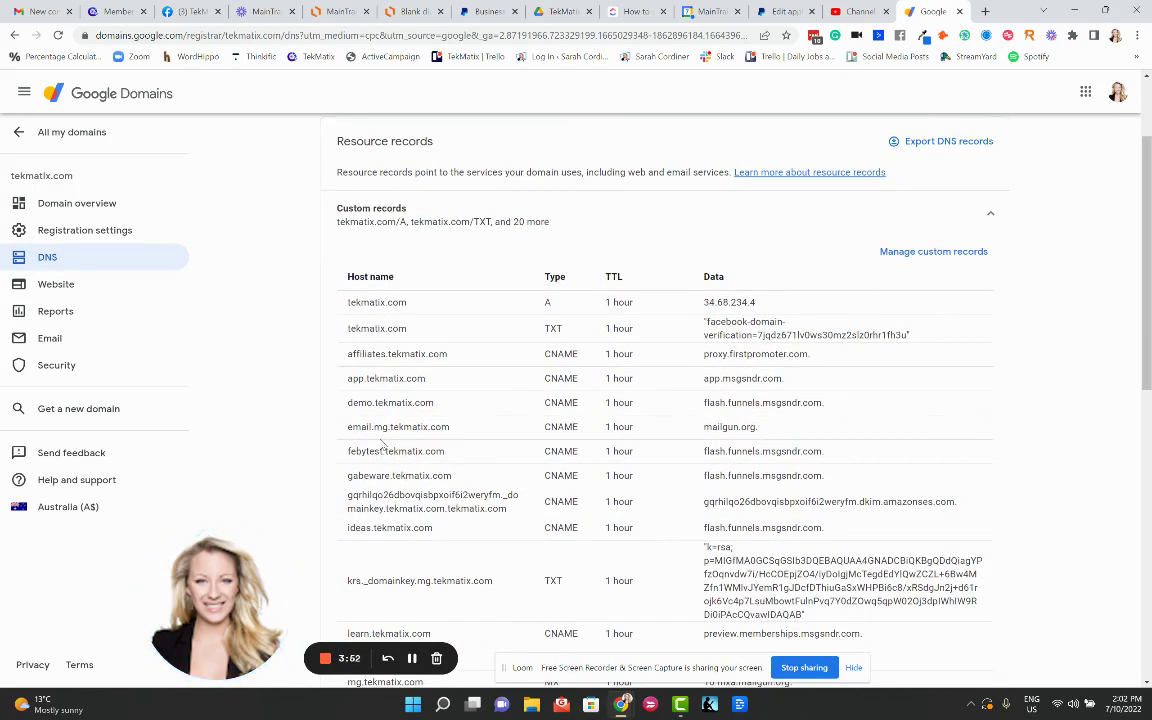
{"action": "scroll", "coordinate": [415, 369], "scroll_direction": "down", "scroll_amount": 2}
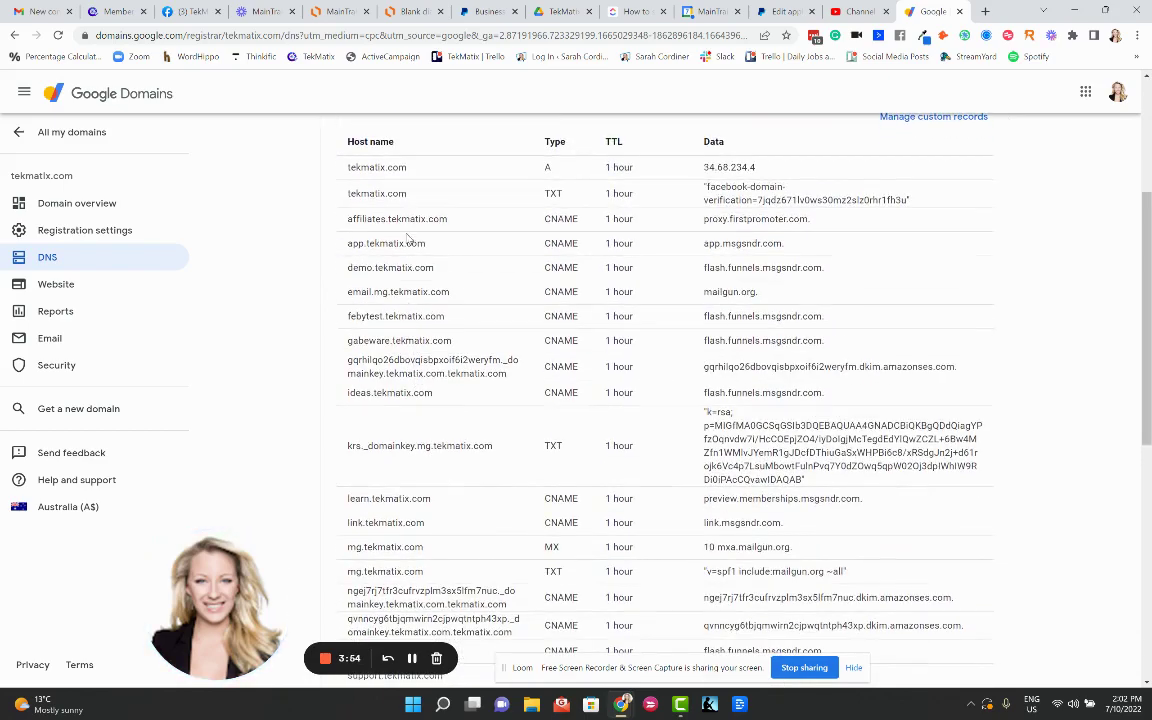
{"action": "scroll", "coordinate": [424, 387], "scroll_direction": "down", "scroll_amount": 5}
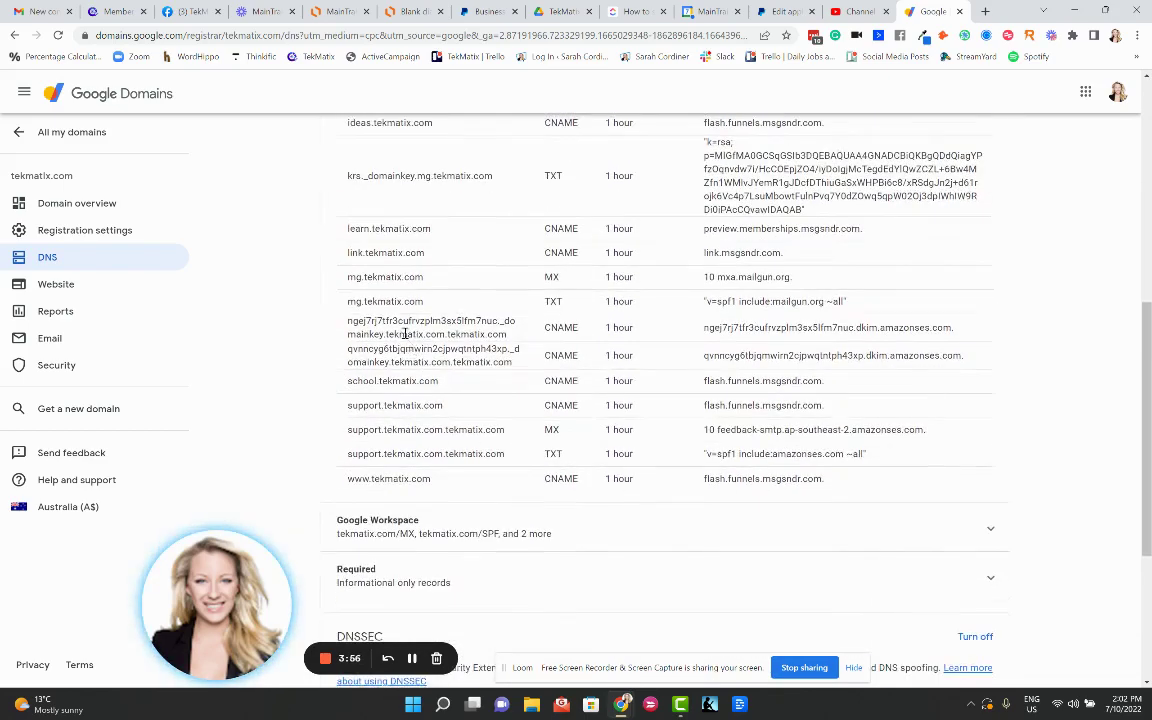
{"action": "scroll", "coordinate": [405, 331], "scroll_direction": "down", "scroll_amount": 3}
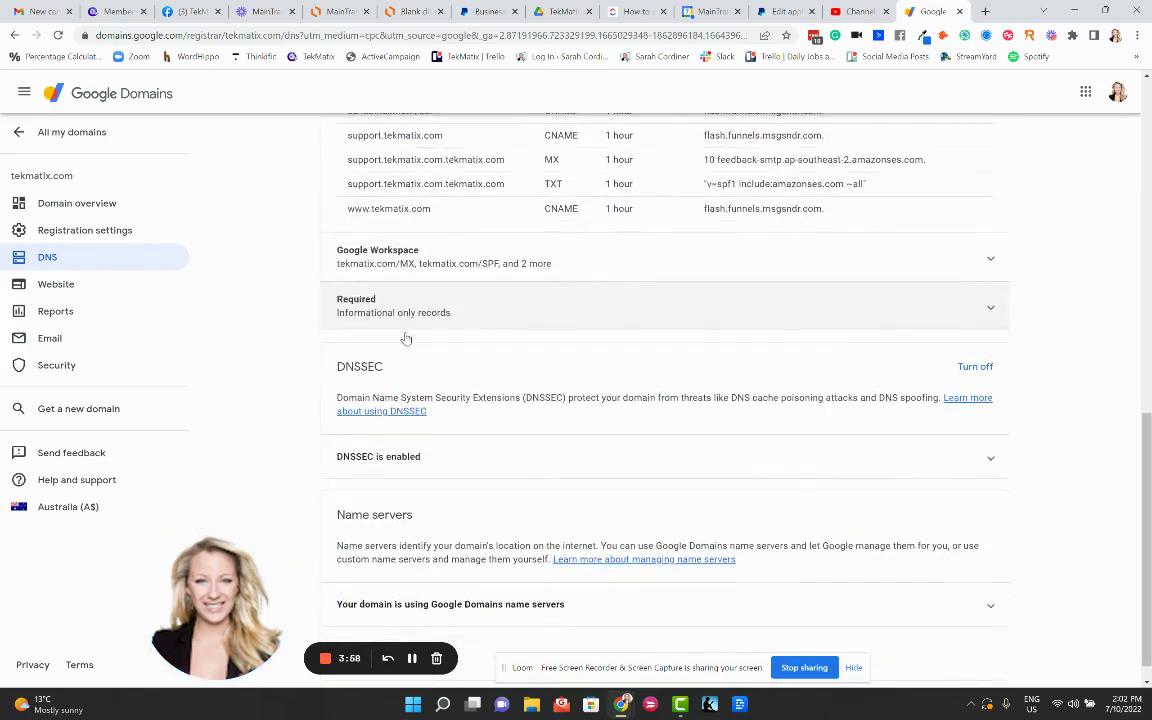
{"action": "scroll", "coordinate": [450, 324], "scroll_direction": "up", "scroll_amount": 8}
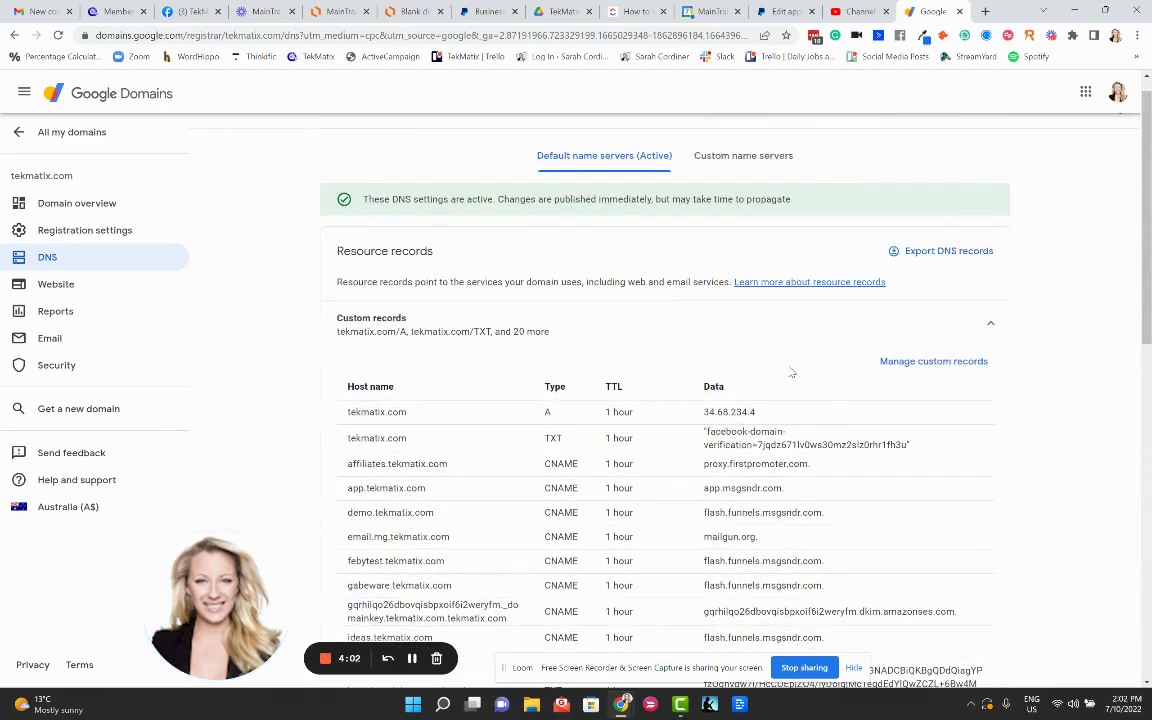
Step: Open the custom DNS records for editing and set the host name of the first A record to courses
{"action": "left_click", "coordinate": [922, 364]}
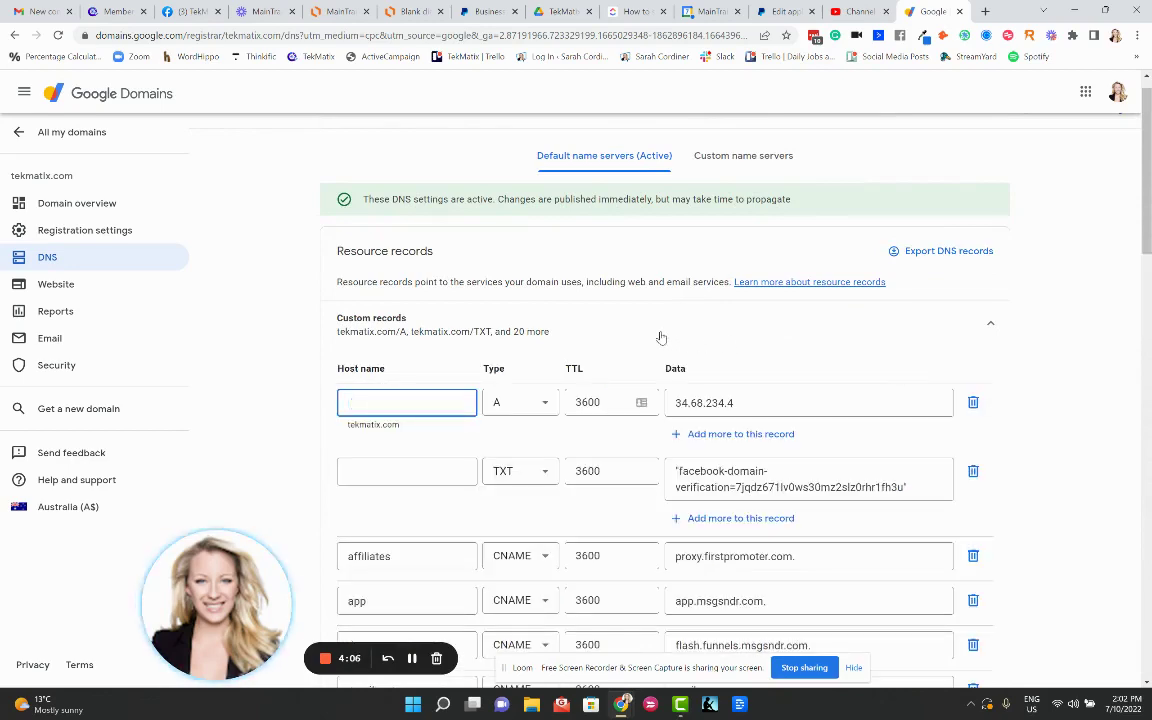
{"action": "scroll", "coordinate": [663, 330], "scroll_direction": "down", "scroll_amount": 1}
{"action": "left_click", "coordinate": [472, 334]}
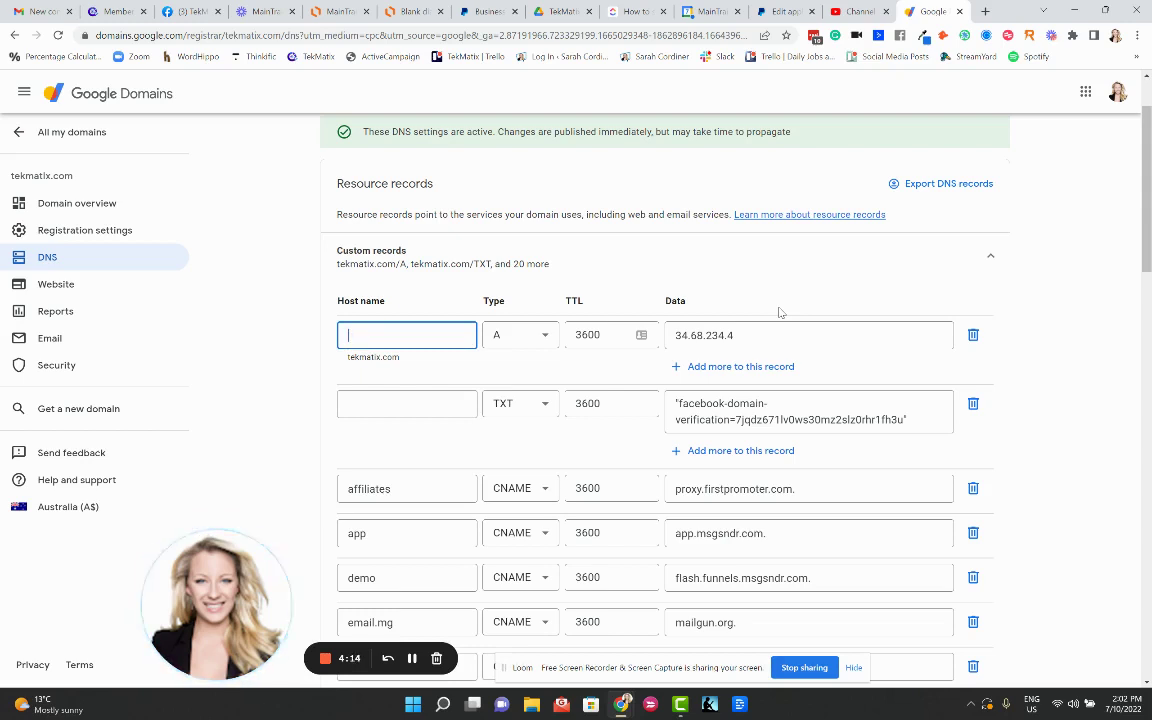
{"action": "left_click", "coordinate": [405, 360]}
{"action": "left_click", "coordinate": [378, 348]}
{"action": "type", "text": "courses"}
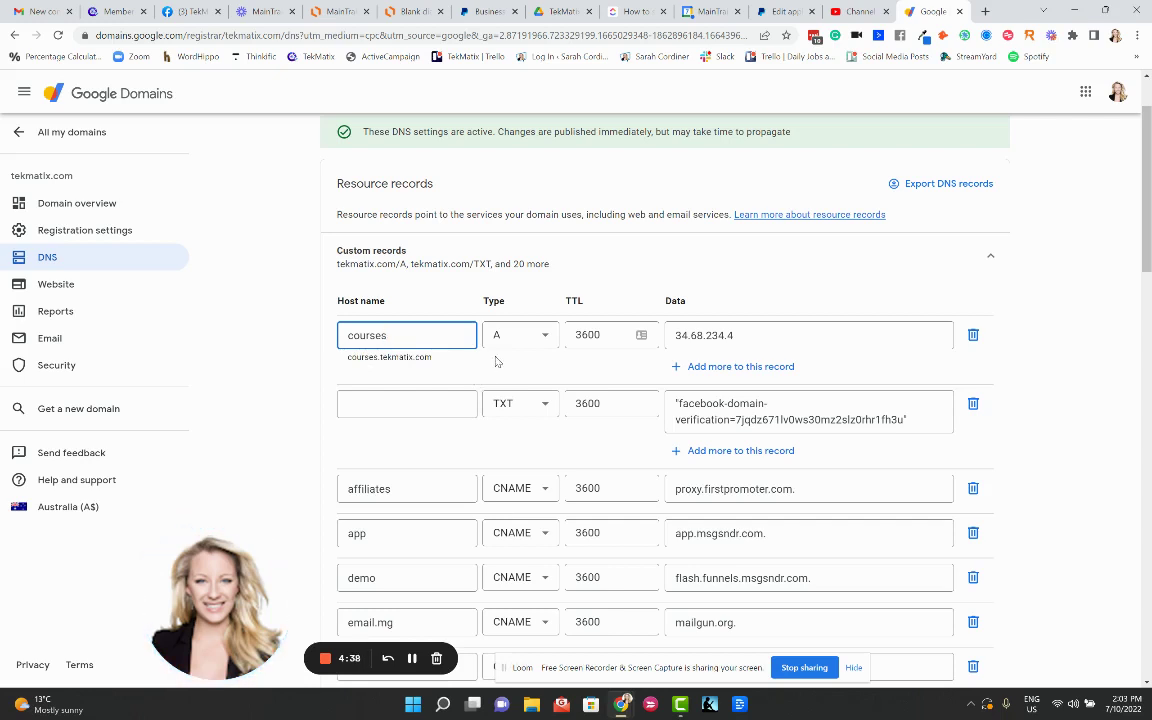
Step: Change the record type of the courses host to CNAME
{"action": "left_click", "coordinate": [545, 338]}
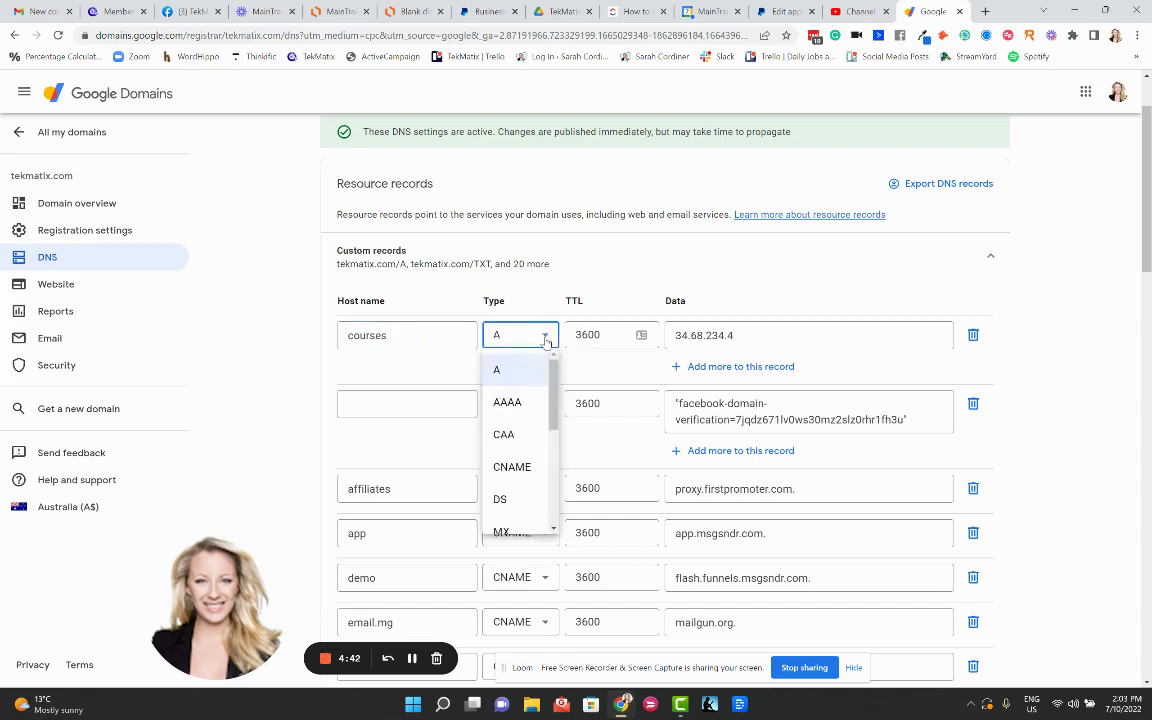
{"action": "left_click", "coordinate": [519, 468]}
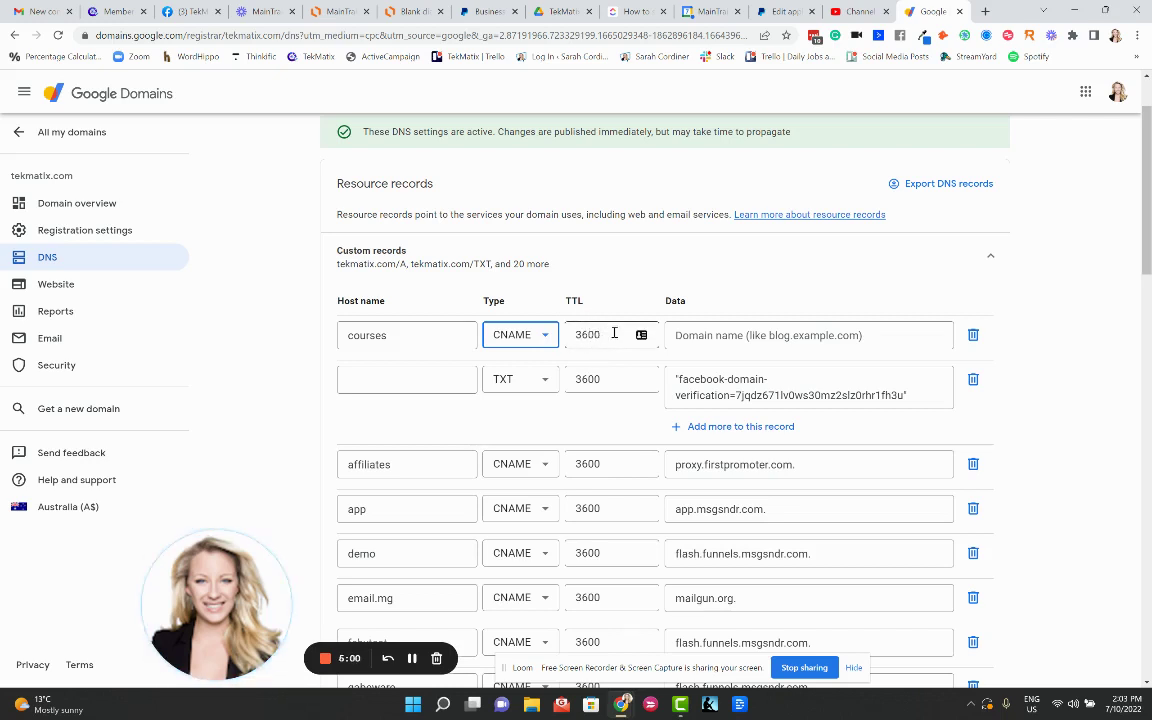
{"action": "left_click", "coordinate": [722, 335]}
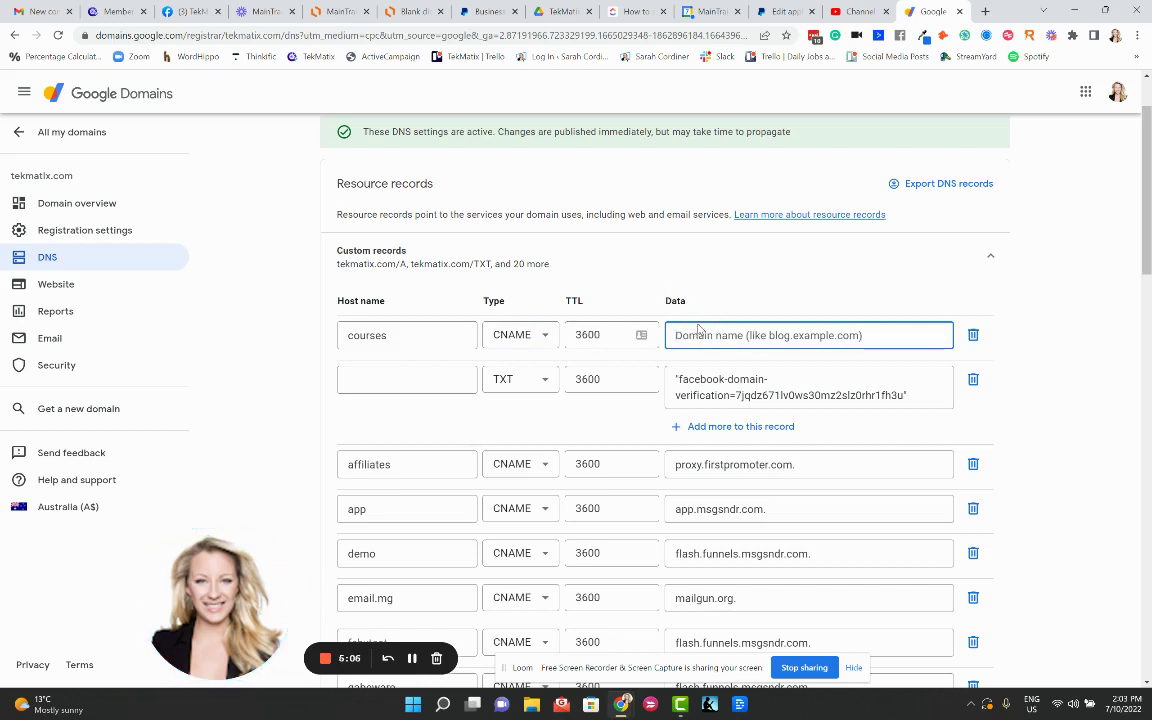
Step: Copy the CNAME target preview.memberships.msgsndr.com from the Tekmatix membership domain settings into the courses record's data in Google Domains
{"action": "left_click", "coordinate": [110, 11]}
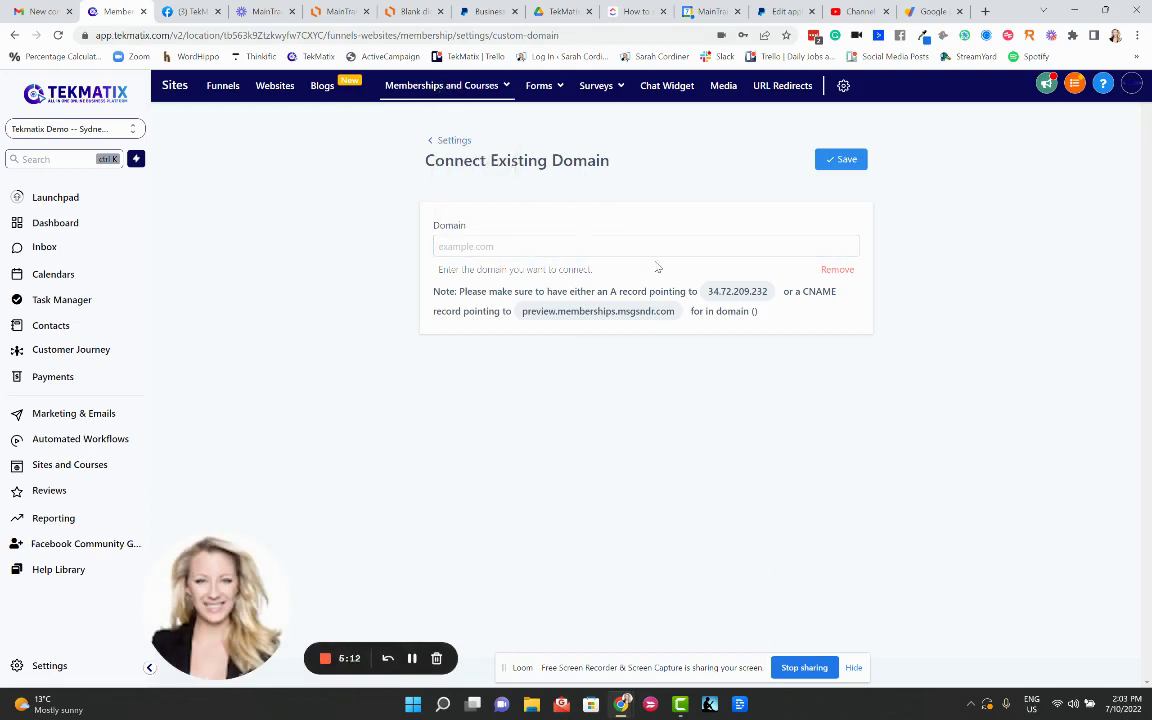
{"action": "left_click_drag", "start_coordinate": [806, 290], "coordinate": [841, 296]}
{"action": "left_click_drag", "start_coordinate": [681, 316], "coordinate": [522, 322]}
{"action": "key", "text": "ctrl+c"}
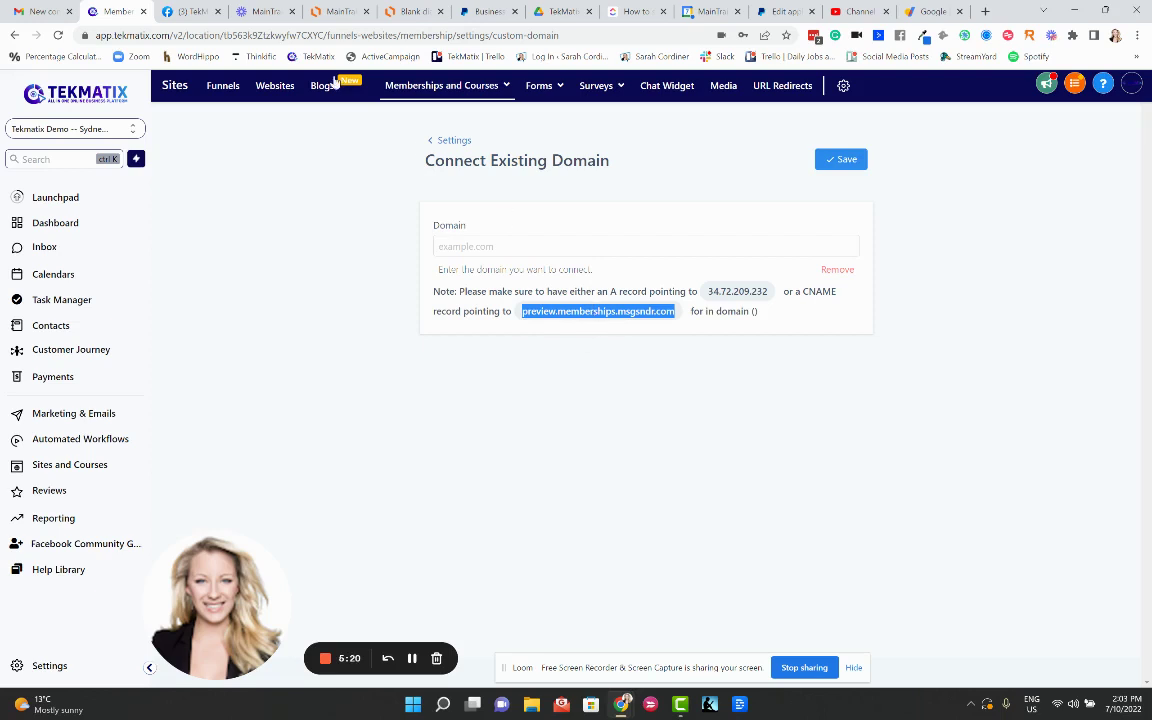
{"action": "left_click", "coordinate": [930, 11]}
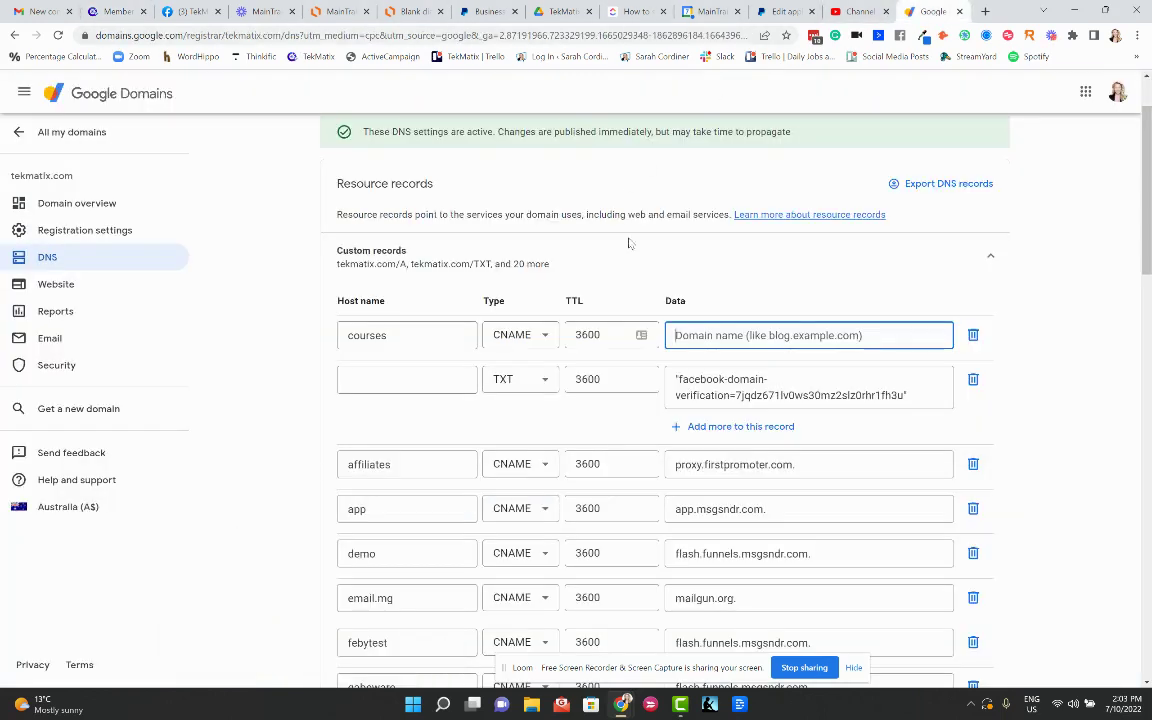
{"action": "right_click", "coordinate": [685, 339]}
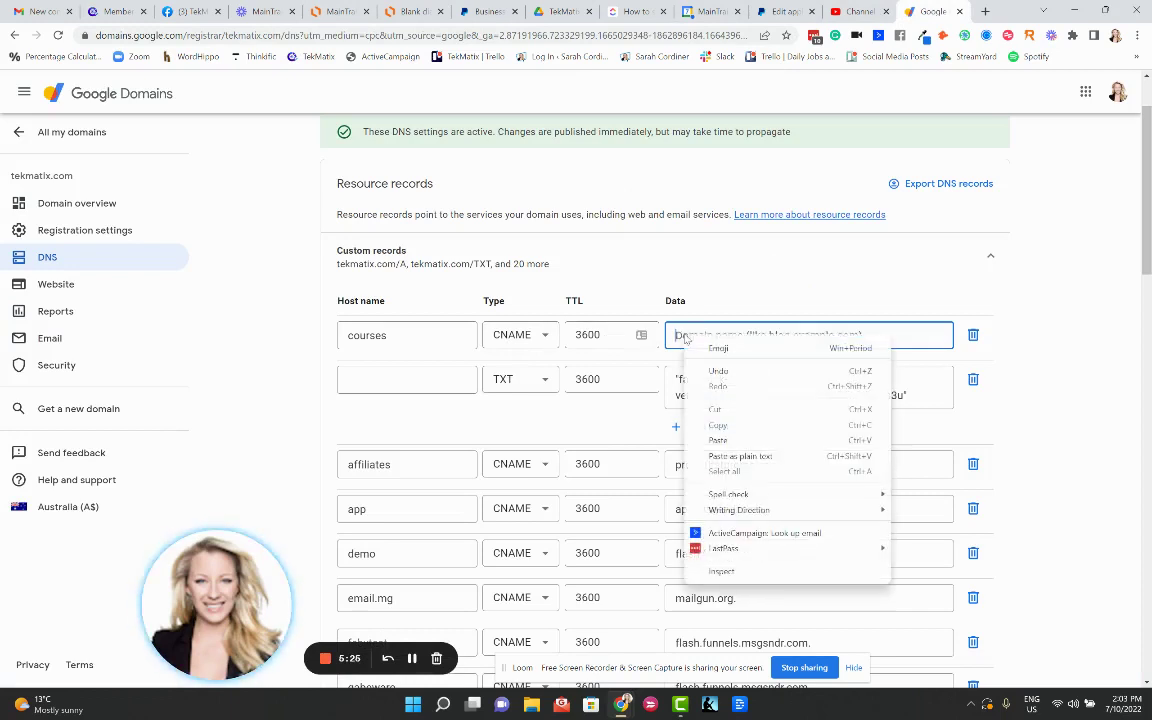
{"action": "left_click", "coordinate": [730, 440]}
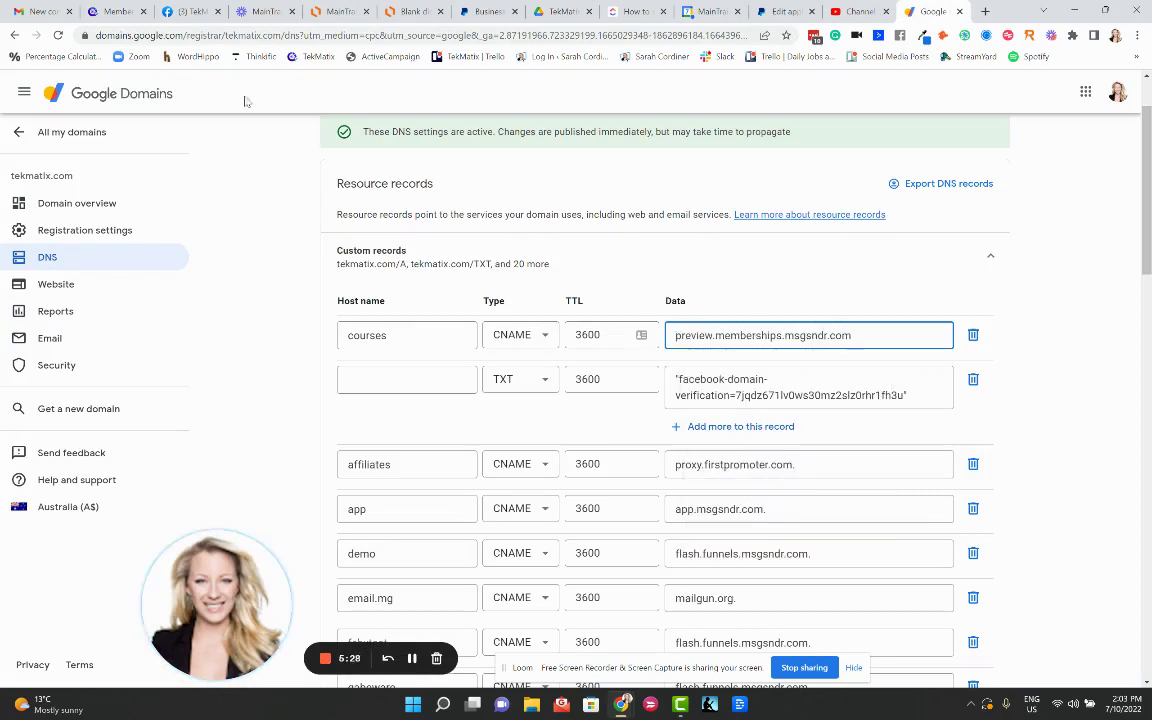
Step: Recheck the CNAME target in the Tekmatix domain settings and save the edited custom DNS records in Google Domains
{"action": "left_click", "coordinate": [110, 11]}
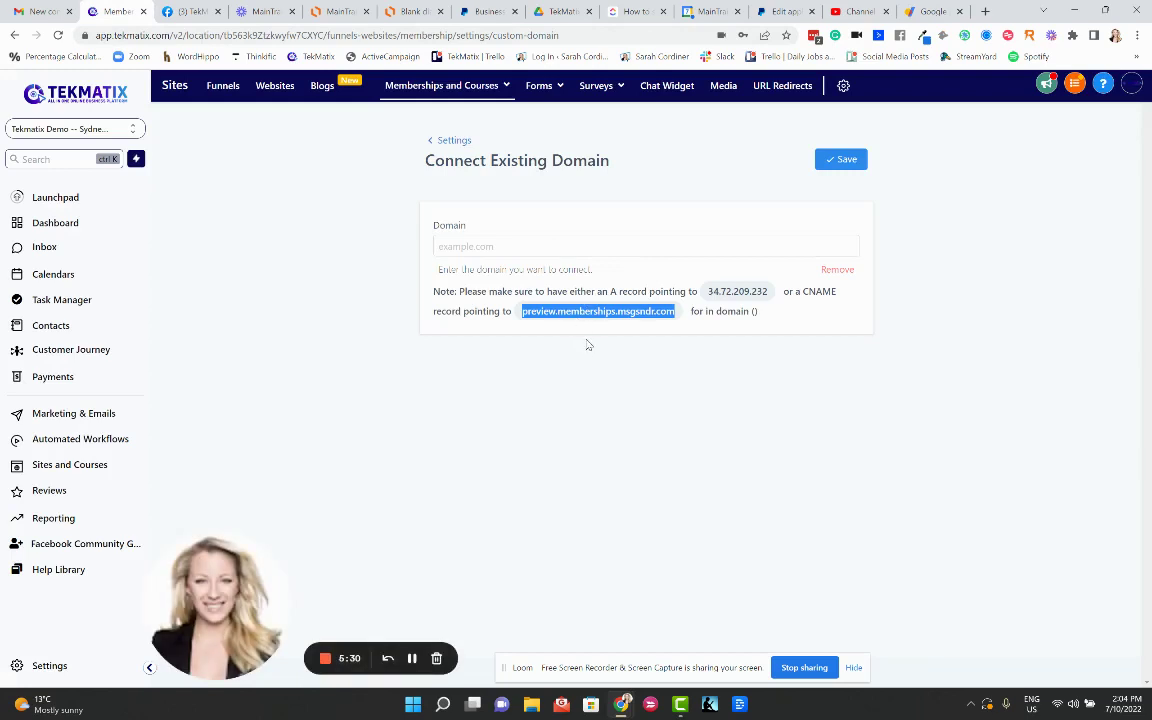
{"action": "left_click", "coordinate": [568, 296]}
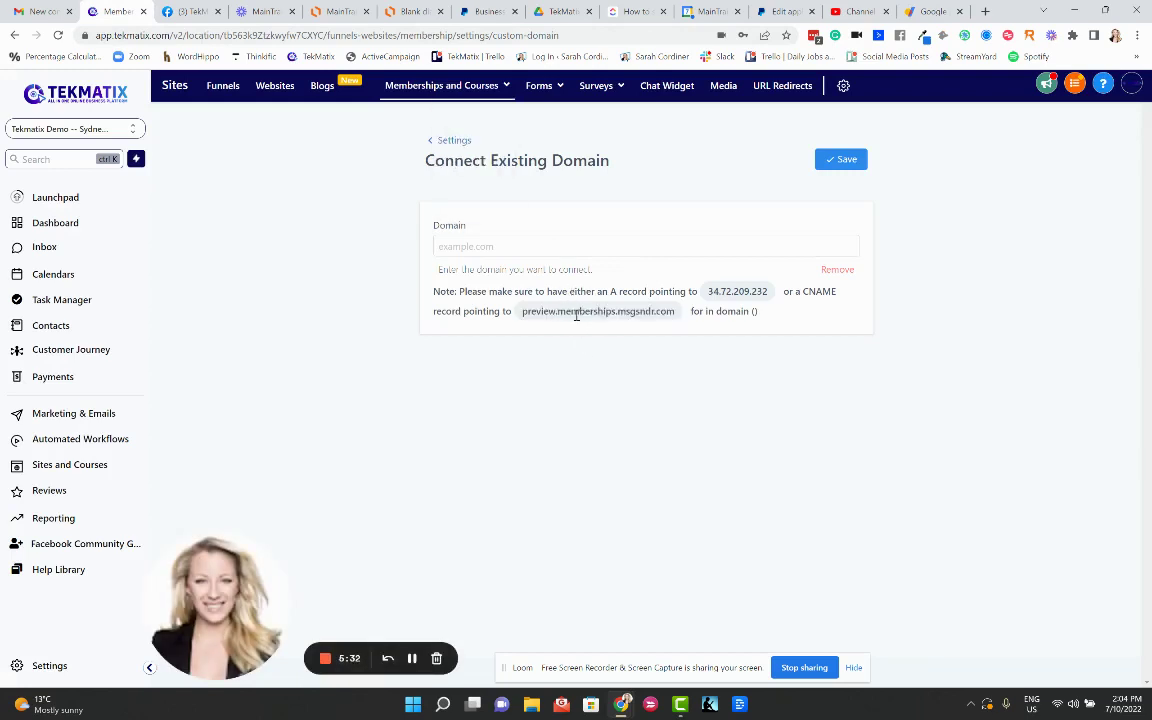
{"action": "left_click", "coordinate": [932, 11]}
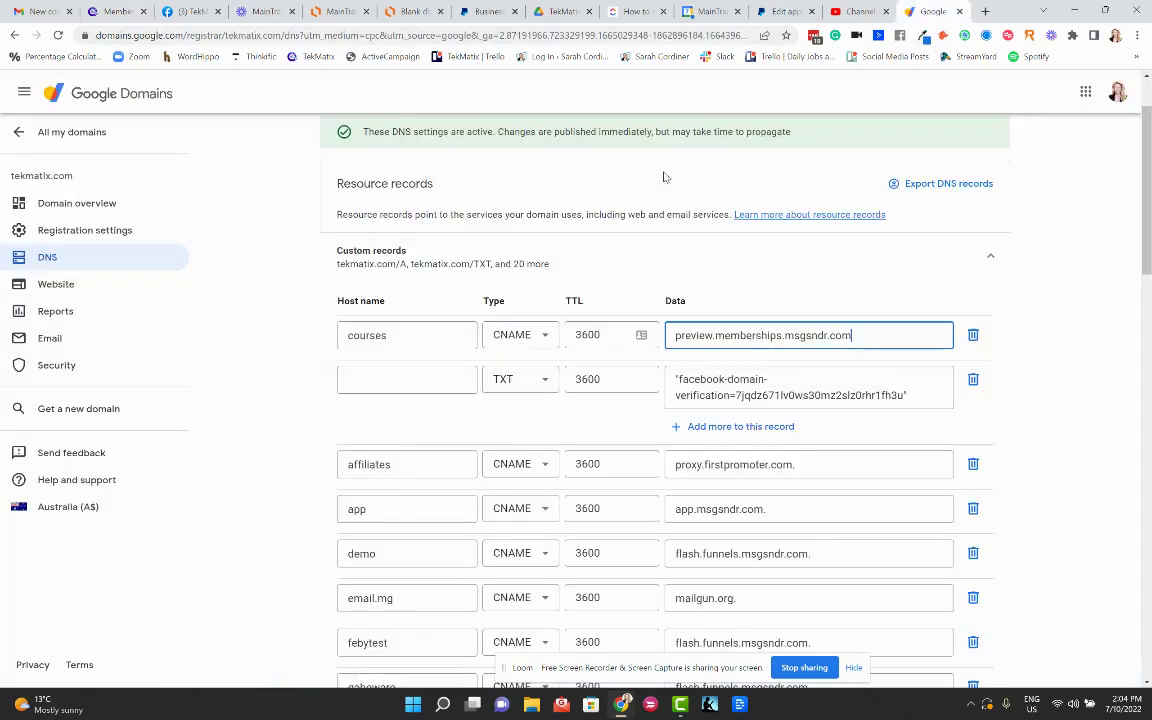
{"action": "left_click", "coordinate": [704, 293]}
{"action": "scroll", "coordinate": [836, 429], "scroll_direction": "down", "scroll_amount": 6}
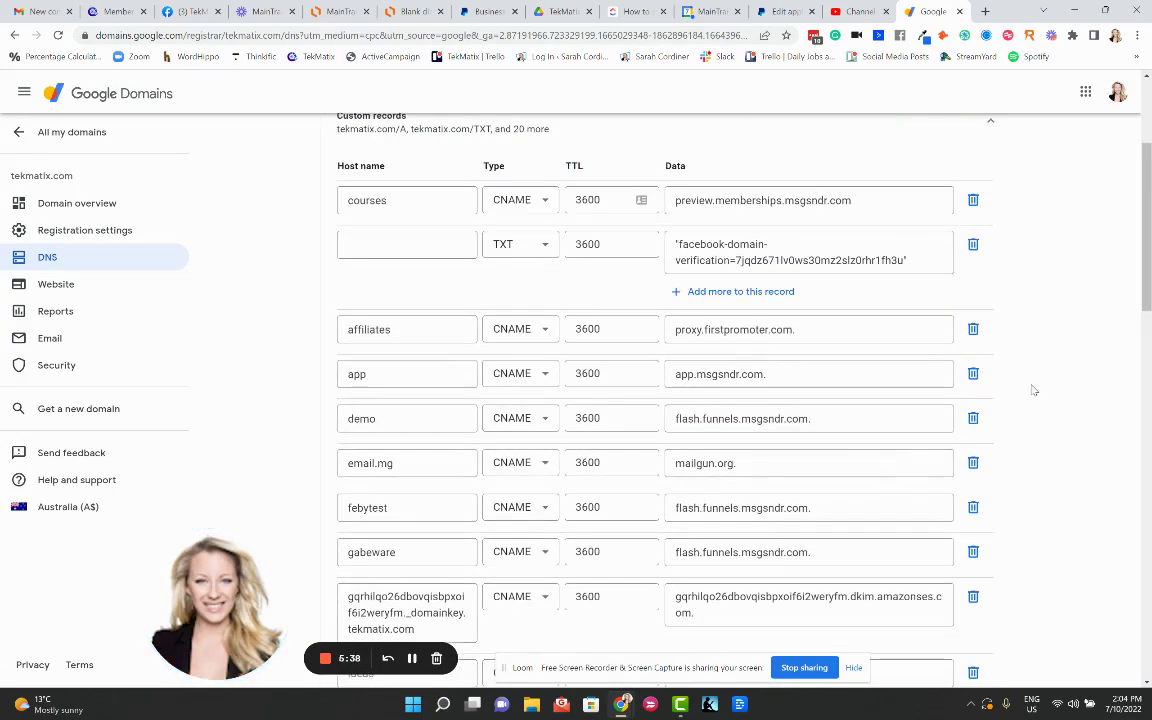
{"action": "scroll", "coordinate": [1010, 430], "scroll_direction": "down", "scroll_amount": 10}
{"action": "left_click", "coordinate": [965, 380]}
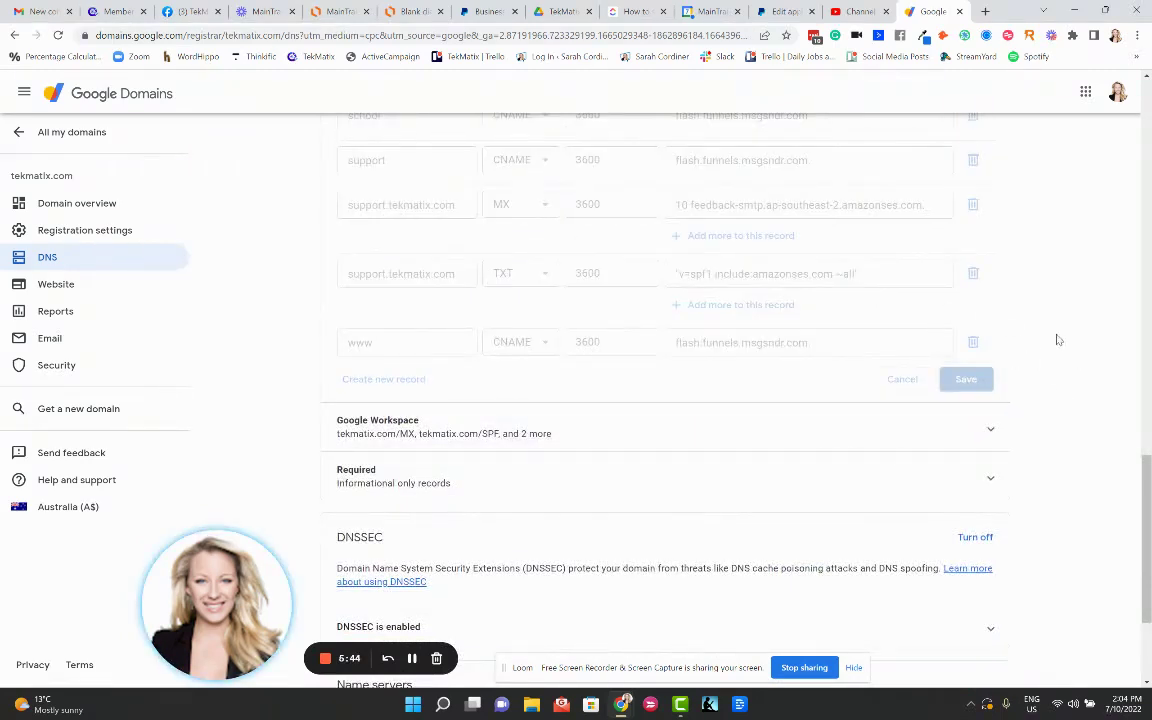
{"action": "scroll", "coordinate": [1059, 355], "scroll_direction": "up", "scroll_amount": 1}
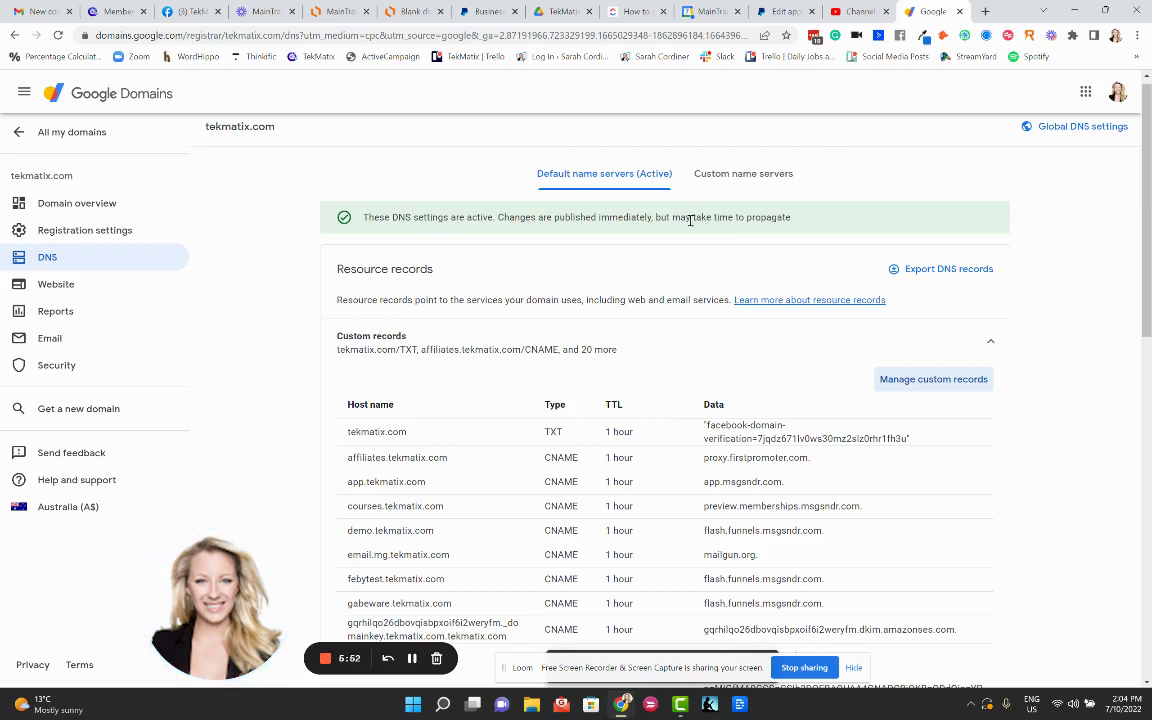
{"action": "left_click_drag", "start_coordinate": [672, 219], "coordinate": [851, 231]}
{"action": "left_click", "coordinate": [855, 184]}
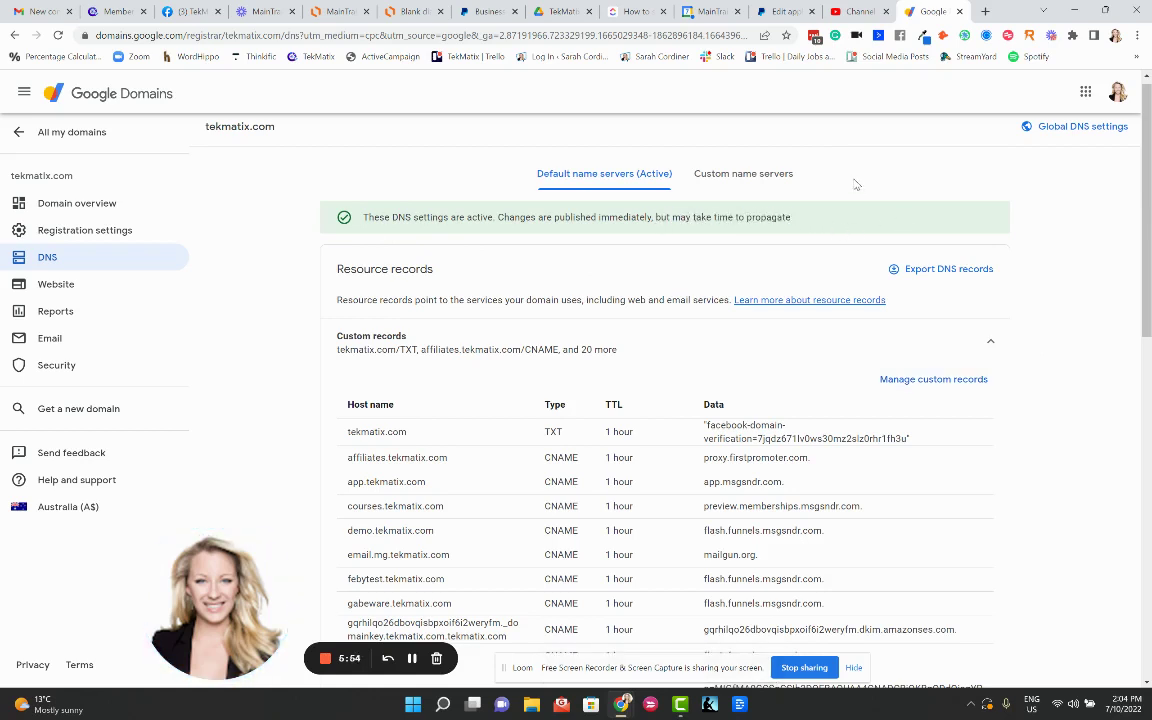
Step: Enter courses.tekmatix.com as the existing domain for memberships and courses in Tekmatix and save it
{"action": "left_click", "coordinate": [115, 11]}
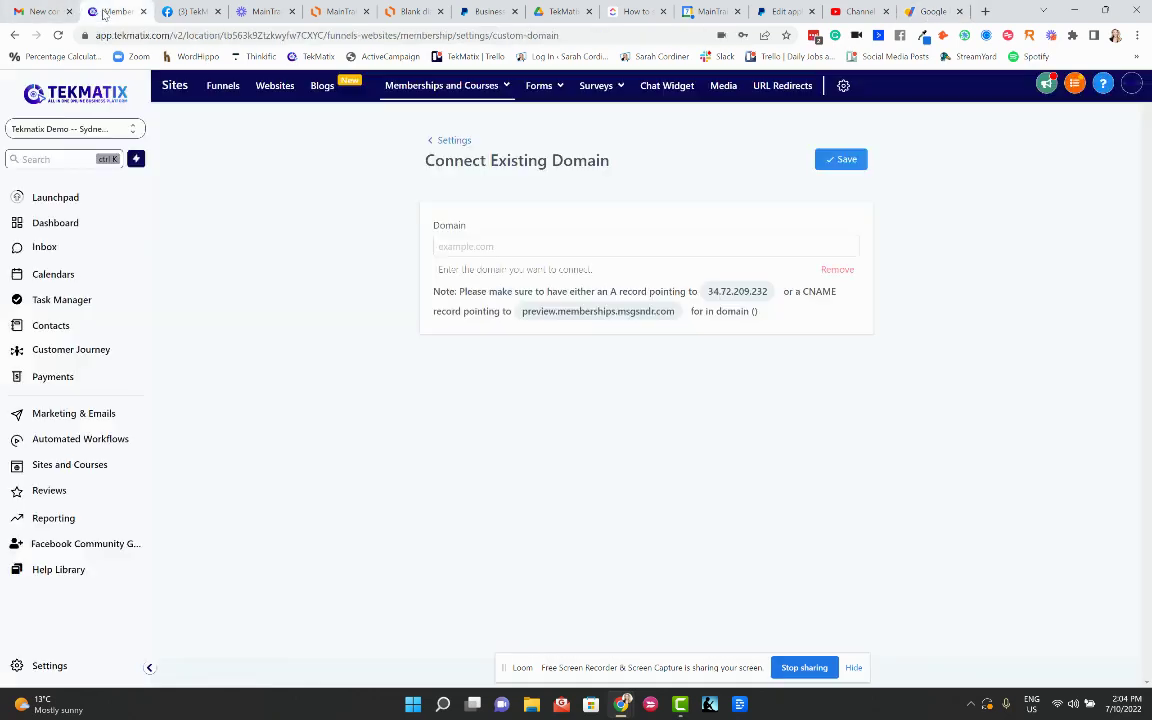
{"action": "left_click", "coordinate": [449, 247]}
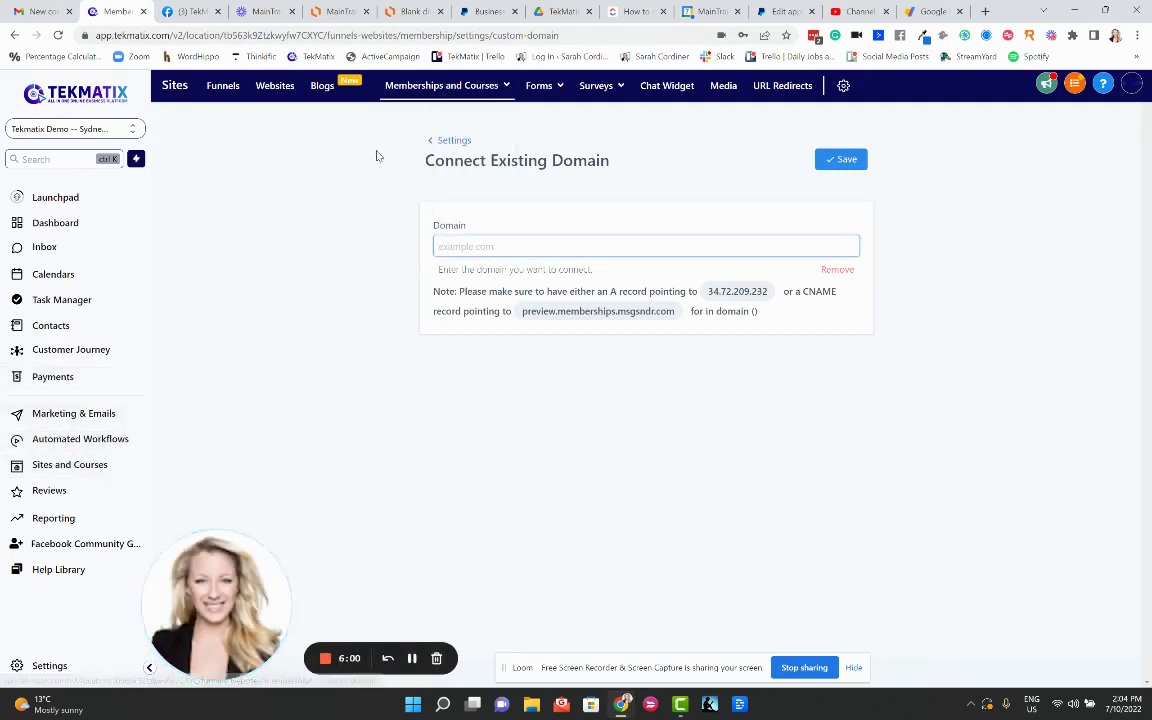
{"action": "mouse_move", "coordinate": [425, 90]}
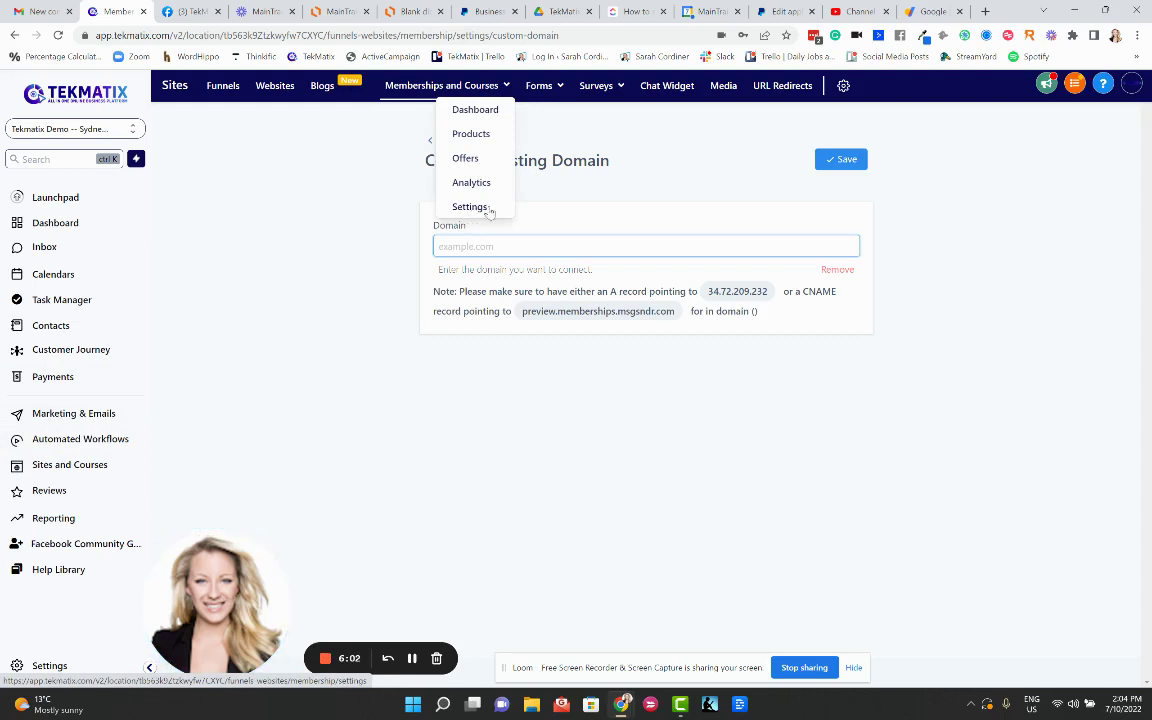
{"action": "type", "text": "co"}
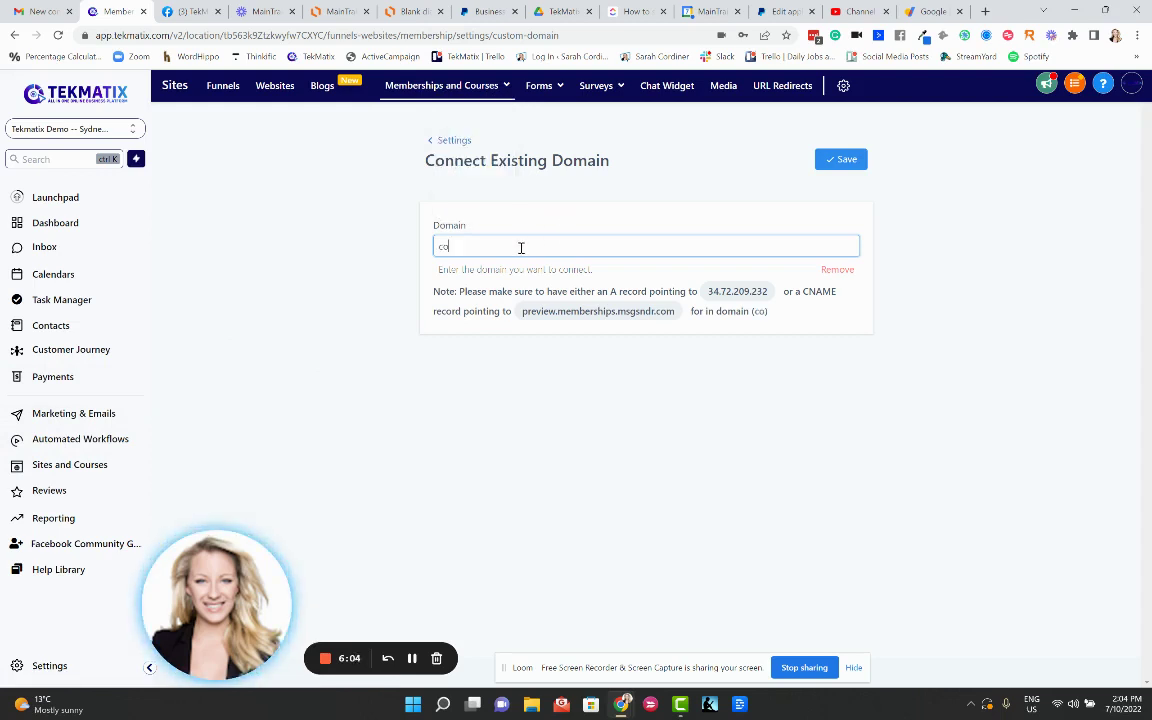
{"action": "type", "text": "urses.tekmatix.com"}
{"action": "left_click", "coordinate": [840, 161]}
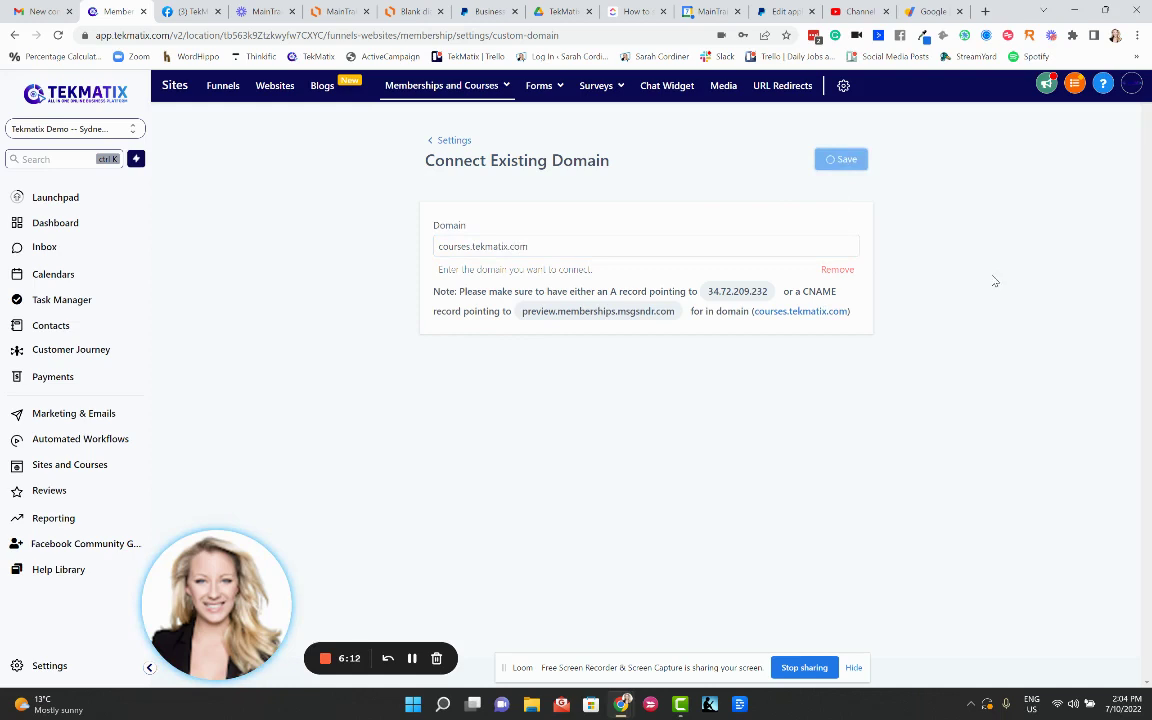
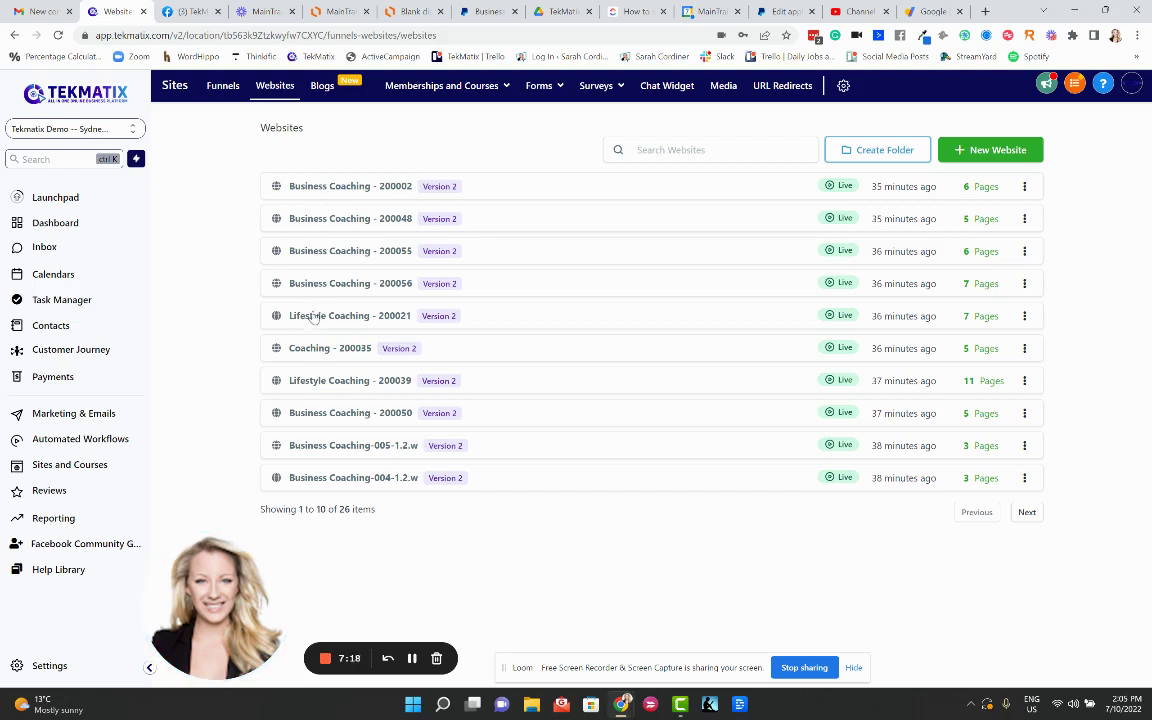
Step: Open the Lifestyle Coaching - 200021 website and preview its Free Courses page to examine the domain in its address
{"action": "left_click", "coordinate": [313, 317]}
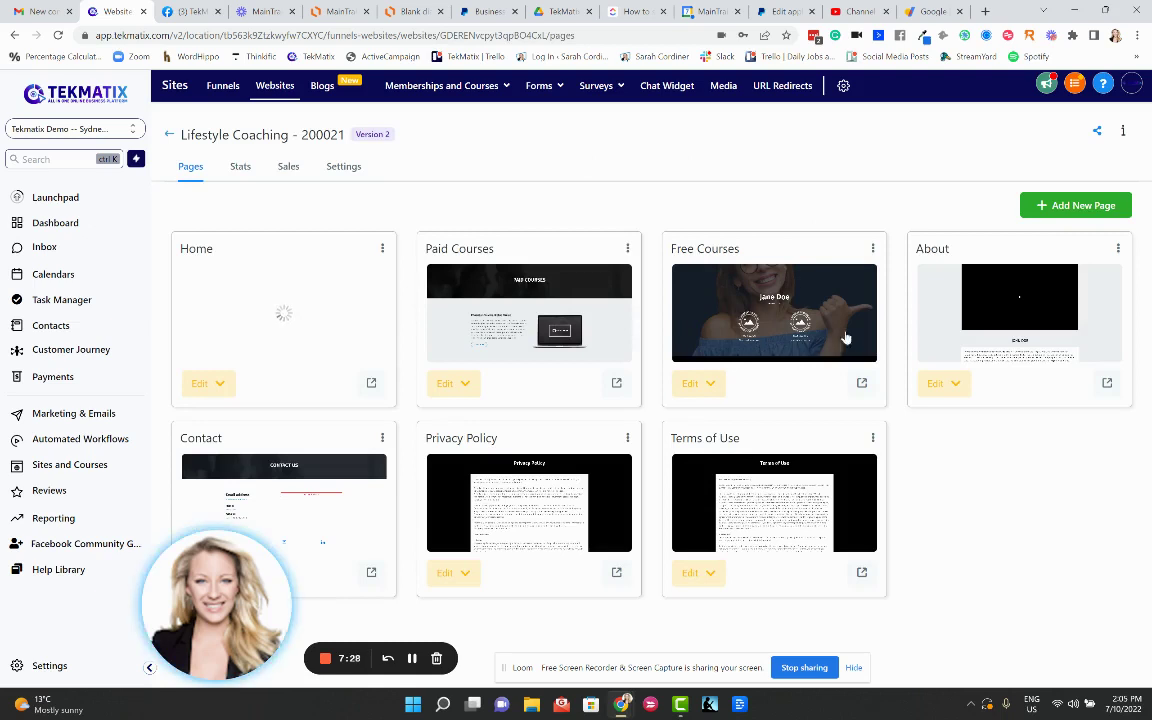
{"action": "left_click", "coordinate": [872, 248]}
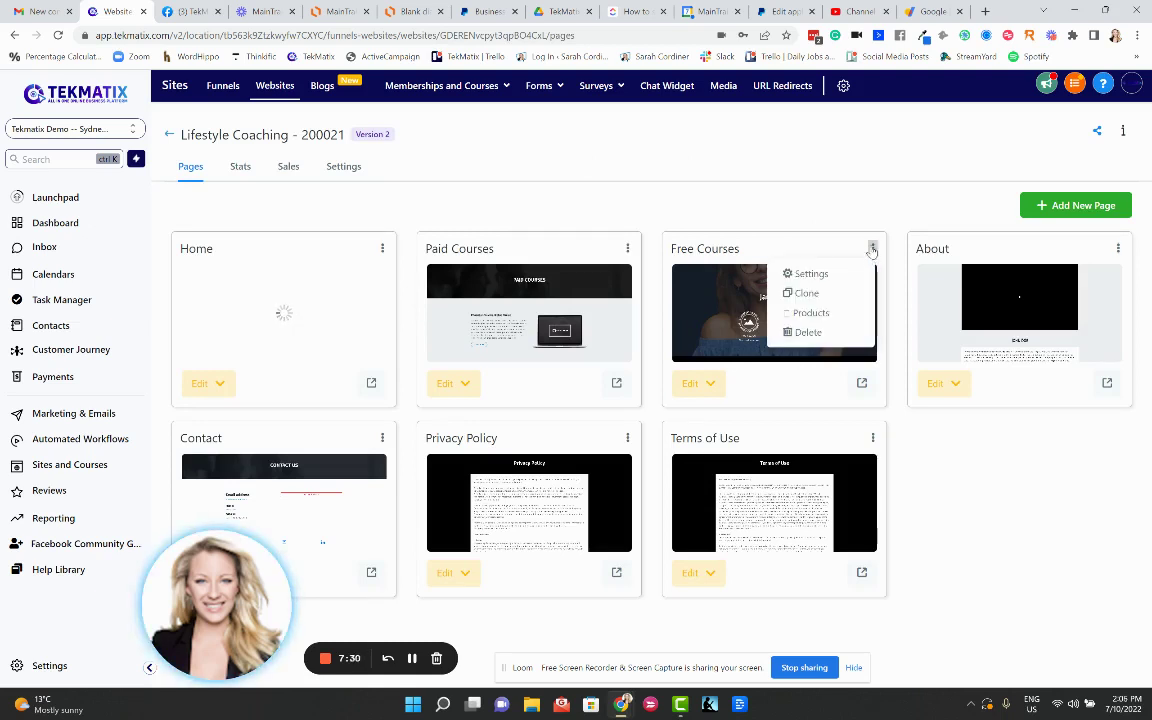
{"action": "left_click", "coordinate": [862, 383]}
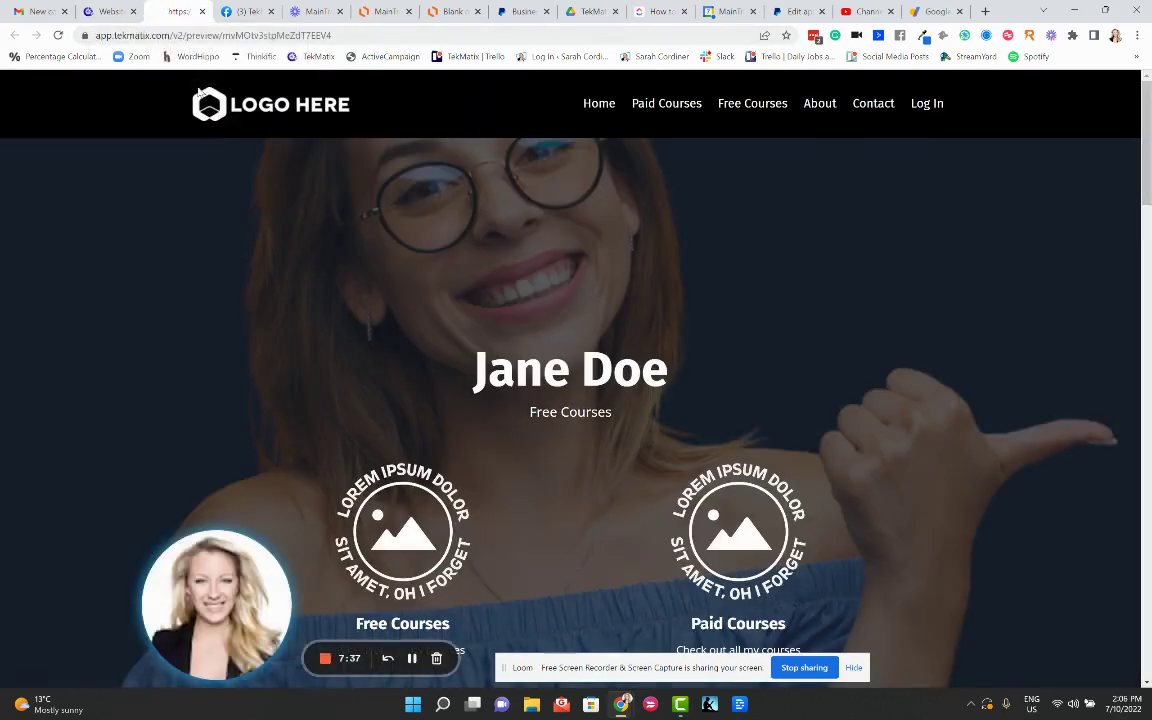
{"action": "left_click", "coordinate": [110, 11]}
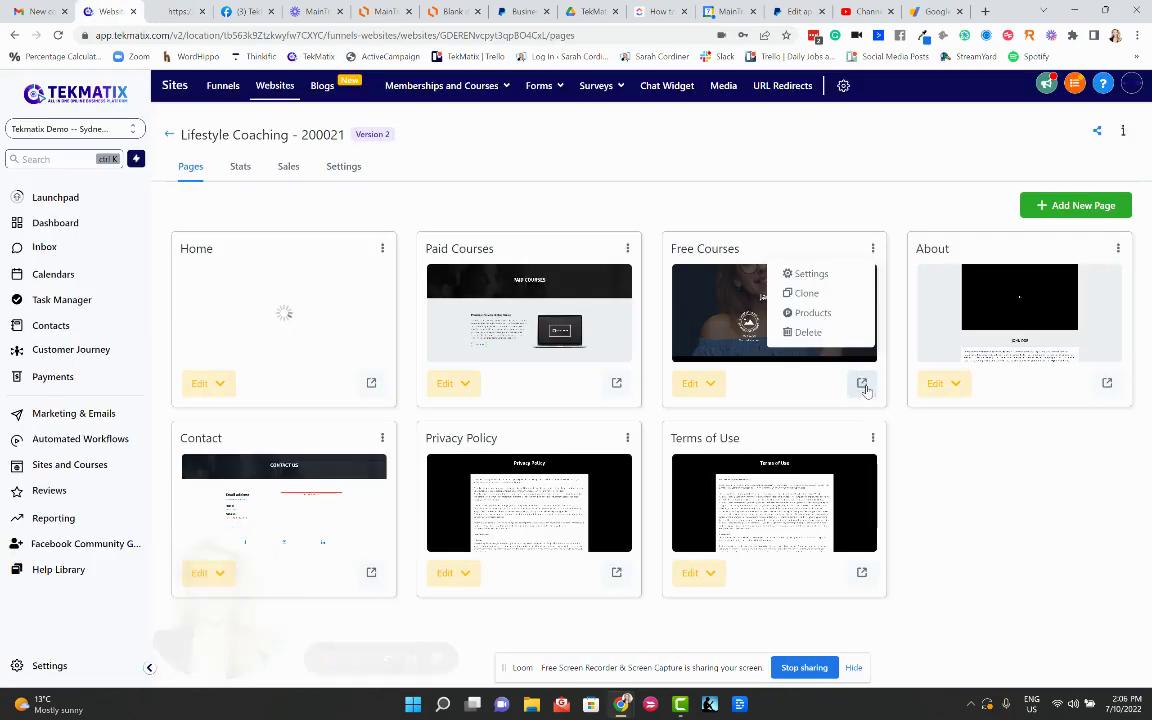
{"action": "left_click", "coordinate": [174, 12]}
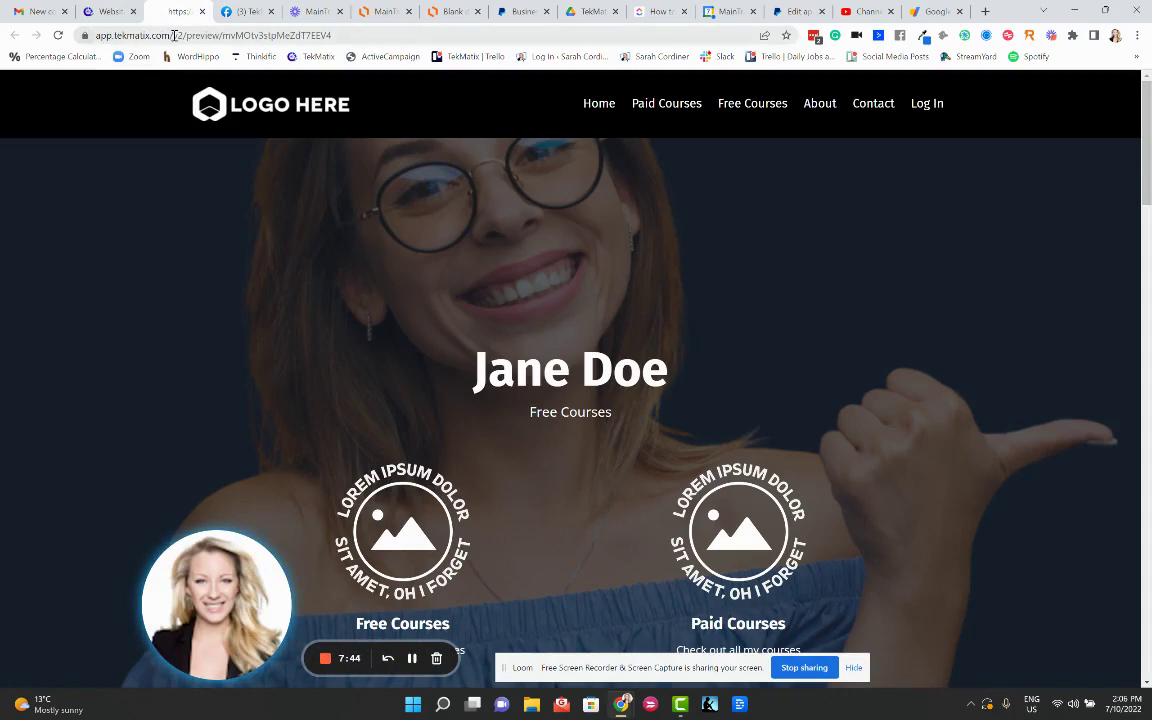
{"action": "left_click_drag", "start_coordinate": [156, 35], "coordinate": [82, 37]}
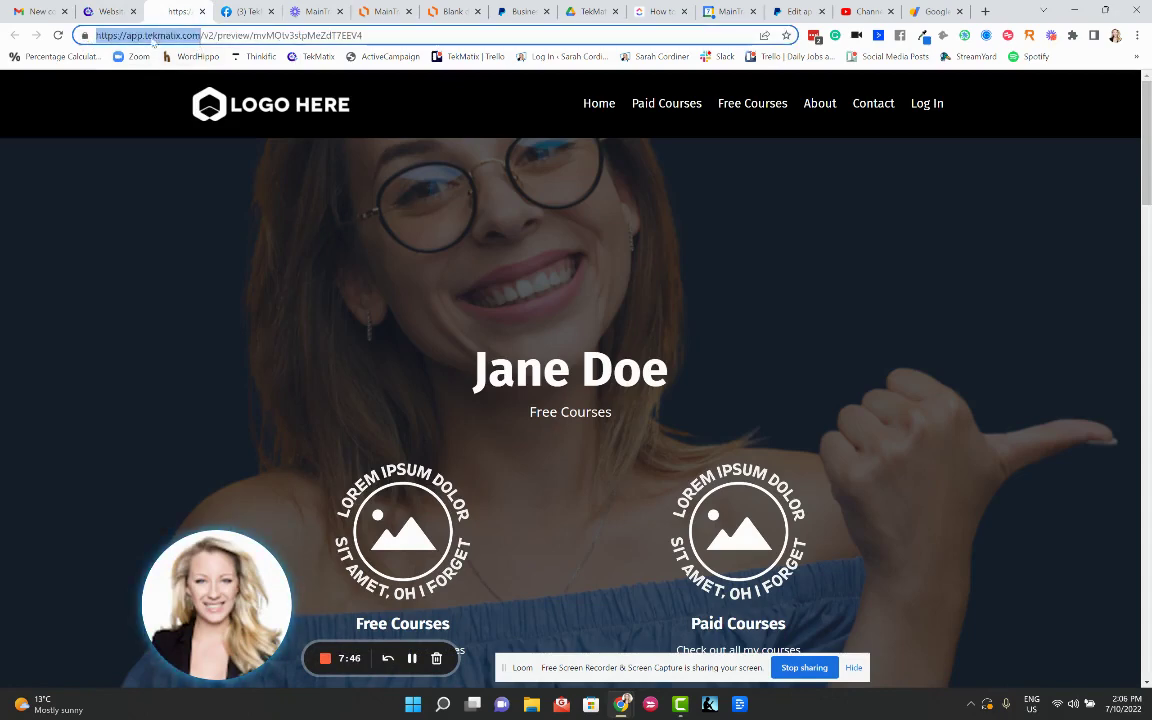
Step: Set the Free Courses page's path to /free-course in its page settings and update the page
{"action": "left_click", "coordinate": [110, 12]}
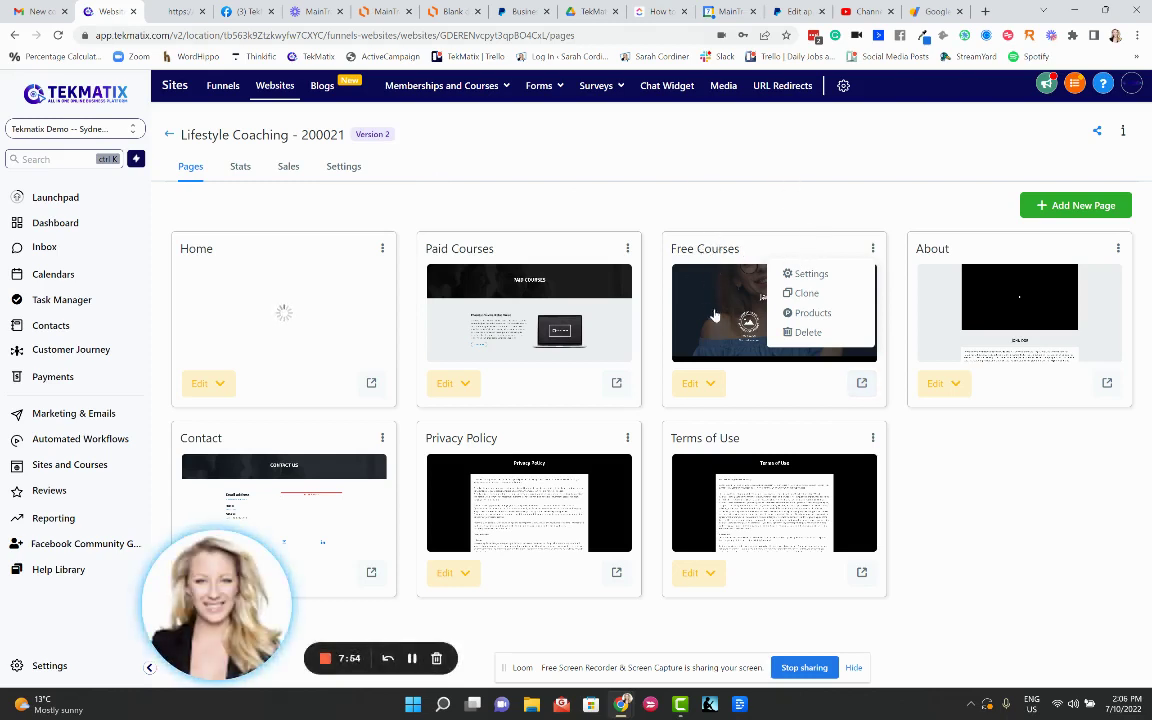
{"action": "left_click", "coordinate": [811, 274]}
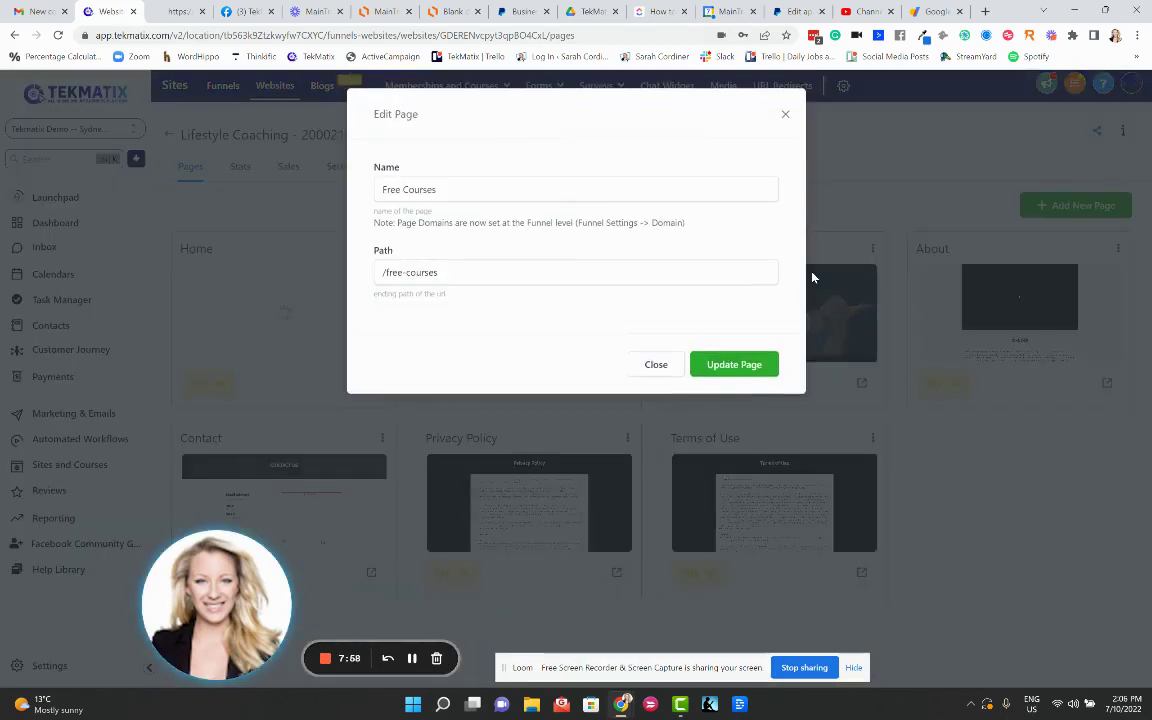
{"action": "left_click_drag", "start_coordinate": [455, 190], "coordinate": [367, 197]}
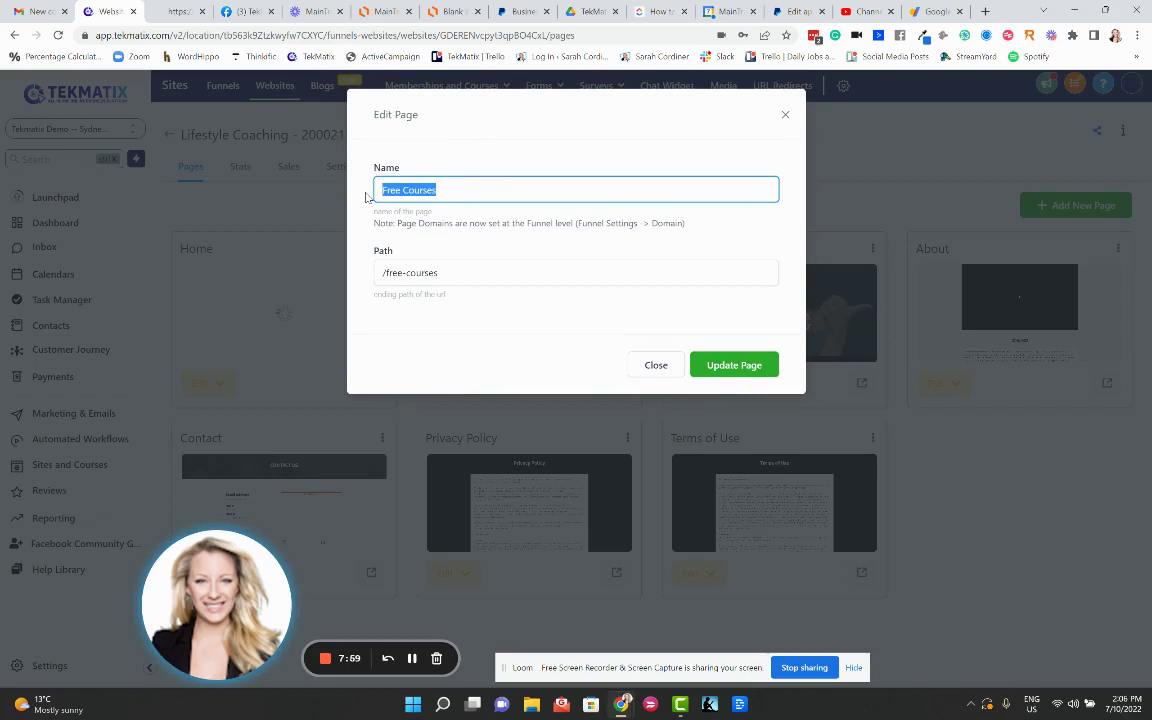
{"action": "left_click", "coordinate": [463, 275]}
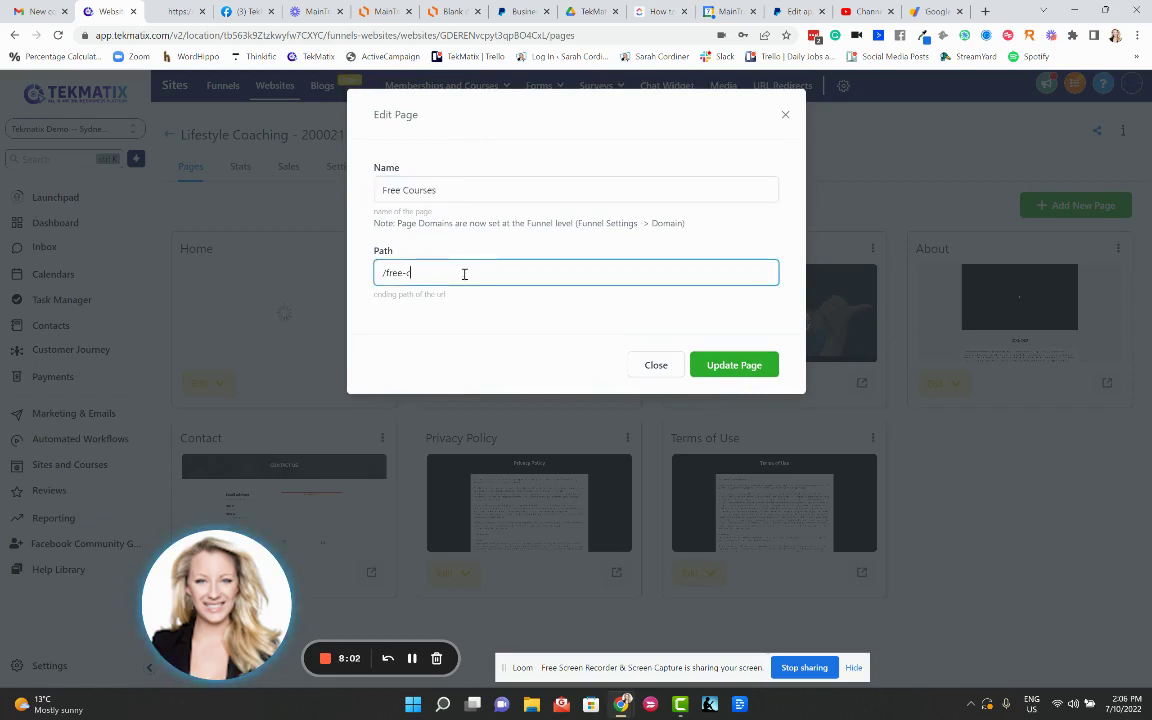
{"action": "key", "text": "BackSpace"}
{"action": "type", "text": "course"}
{"action": "left_click", "coordinate": [381, 274]}
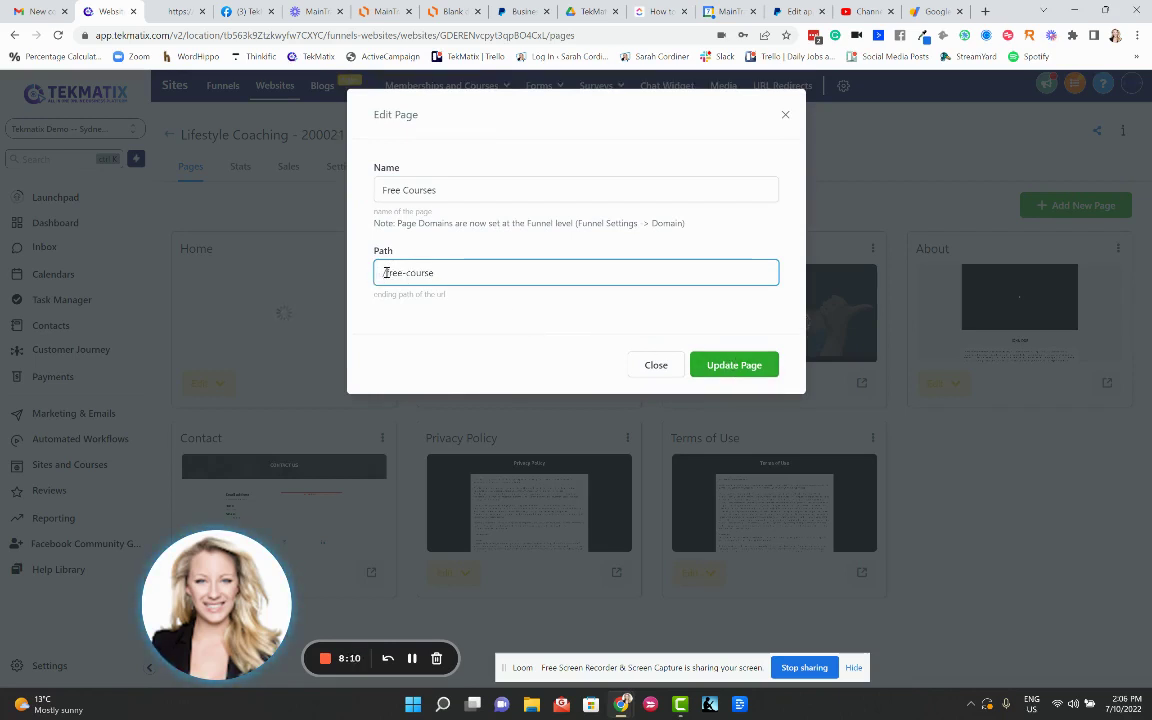
{"action": "left_click", "coordinate": [722, 365]}
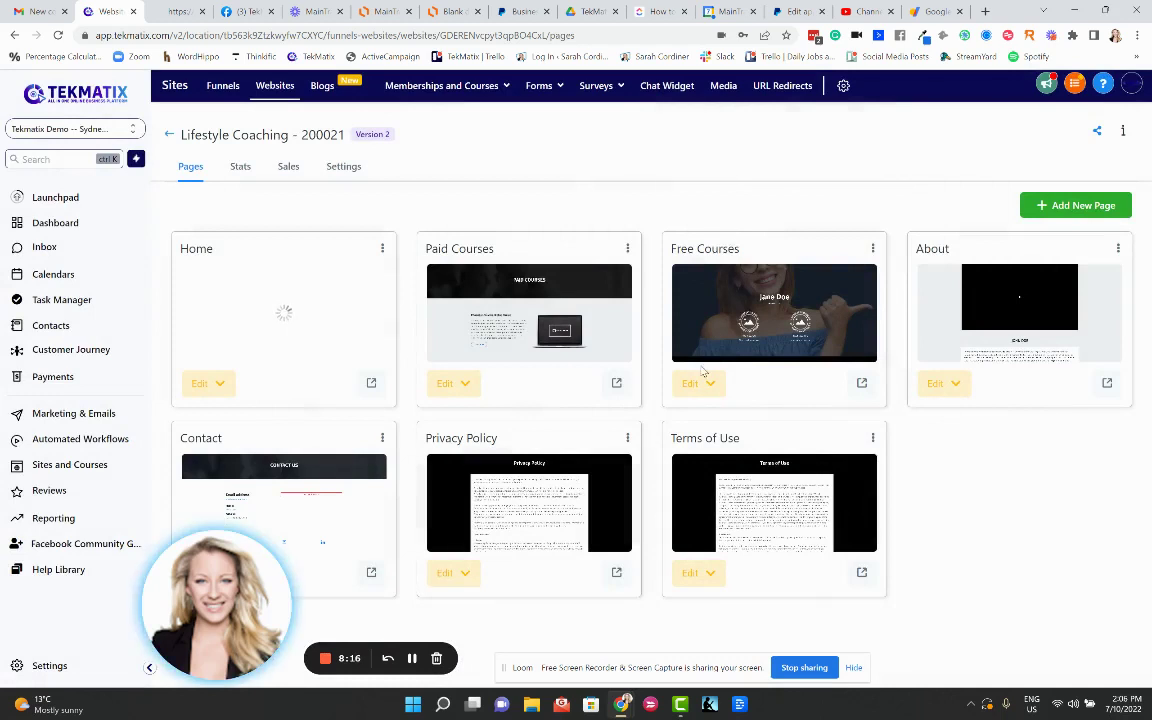
Step: Open the Free Courses page in the page builder and look over its footer and header
{"action": "left_click", "coordinate": [689, 384]}
{"action": "left_click", "coordinate": [712, 478]}
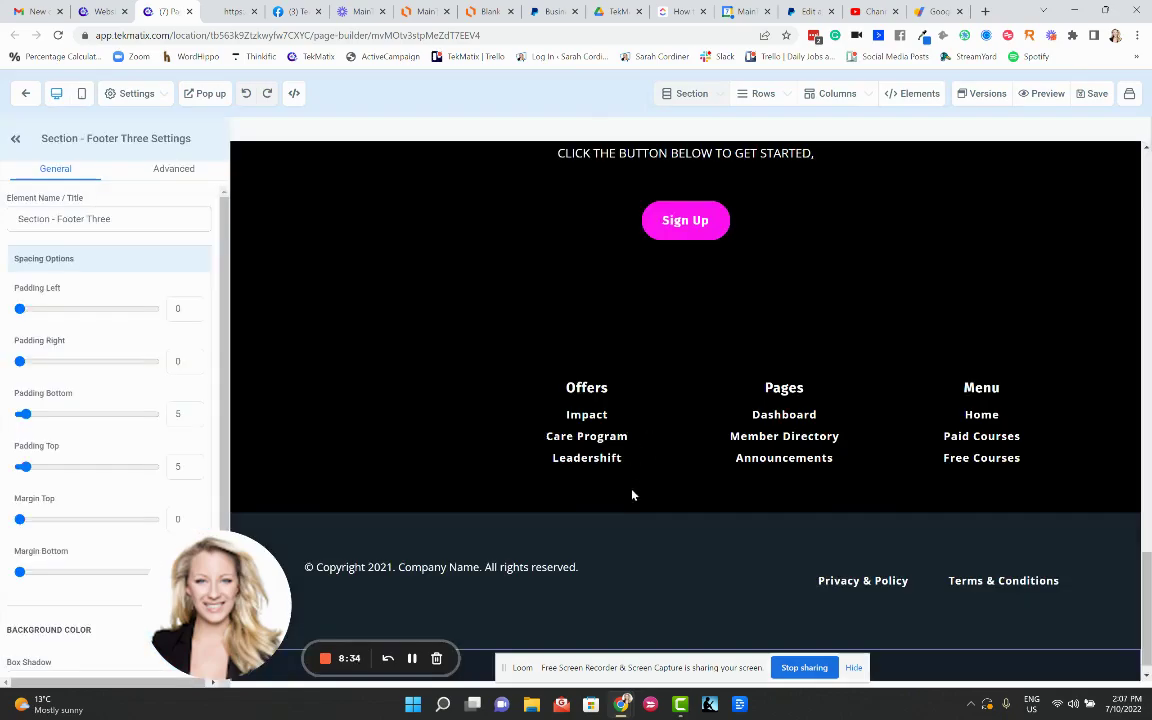
{"action": "scroll", "coordinate": [632, 470], "scroll_direction": "up", "scroll_amount": 6}
{"action": "scroll", "coordinate": [503, 229], "scroll_direction": "up", "scroll_amount": 15}
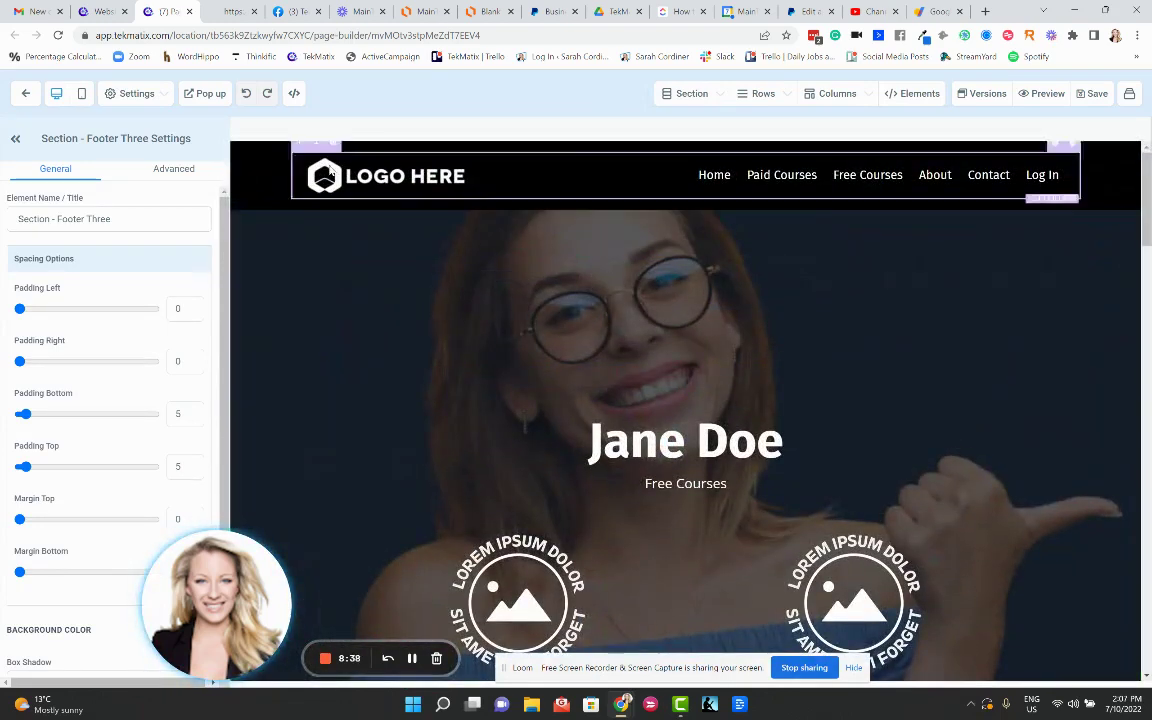
Step: Leave the page builder and choose demo.tekmatix.com as the domain in the Lifestyle Coaching - 200021 website's settings
{"action": "left_click", "coordinate": [132, 100]}
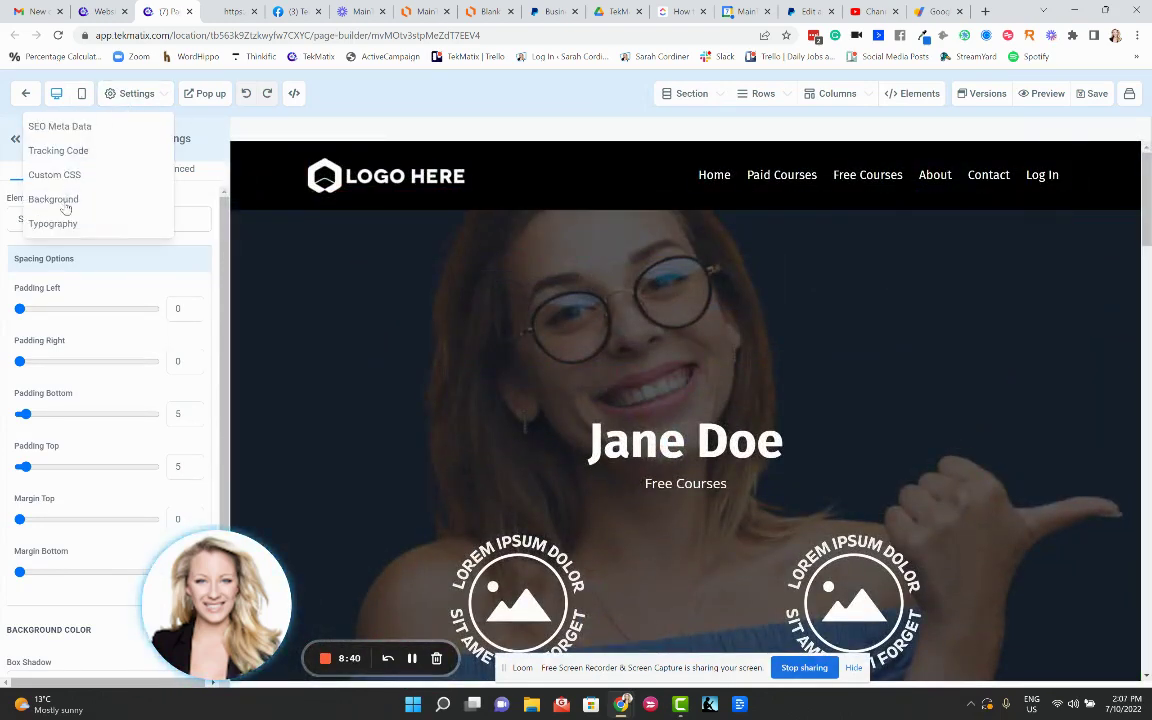
{"action": "left_click", "coordinate": [26, 93]}
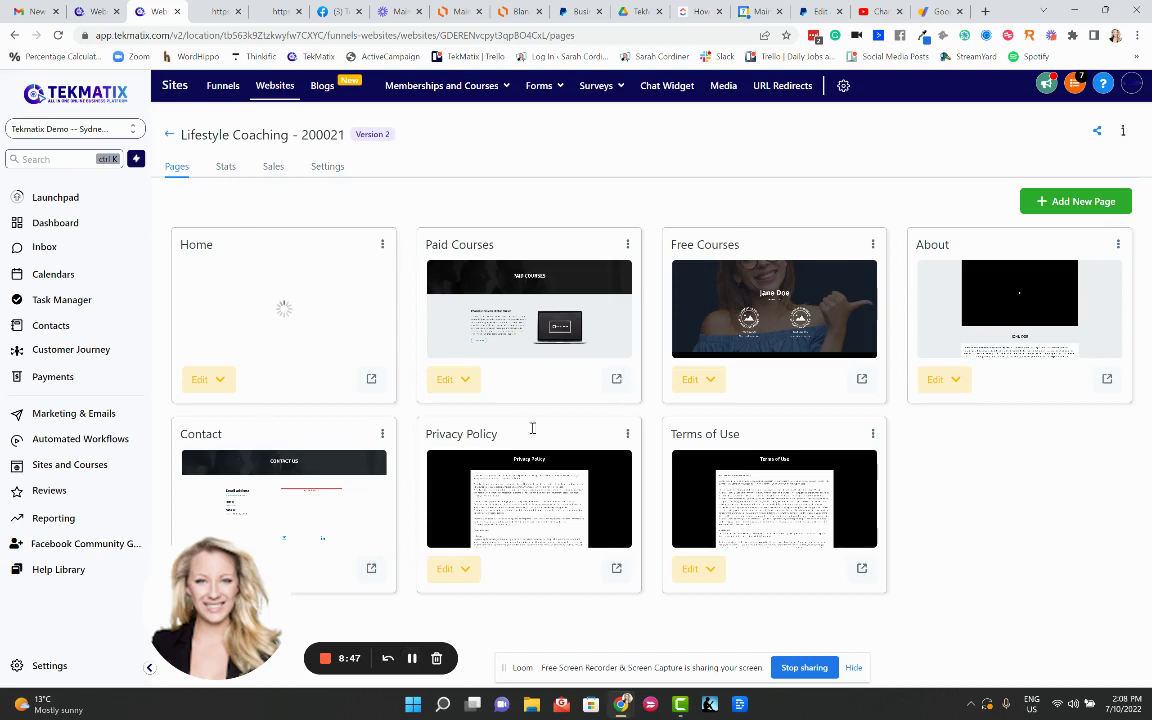
{"action": "left_click", "coordinate": [324, 168]}
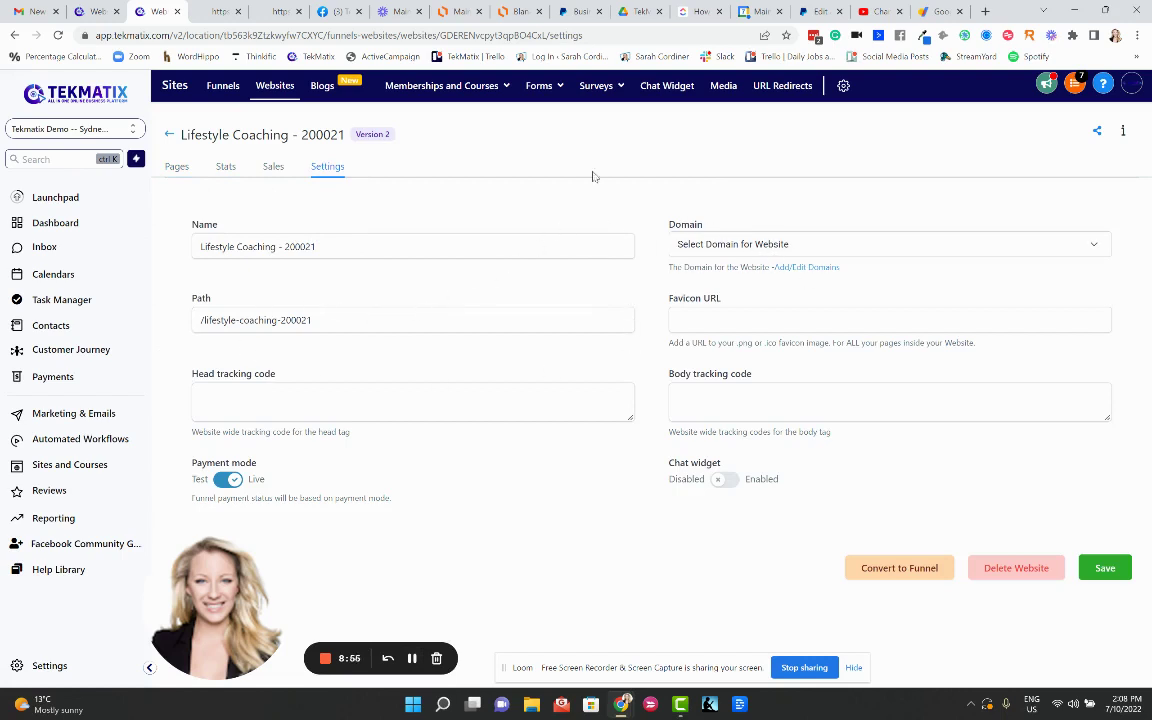
{"action": "left_click", "coordinate": [829, 249]}
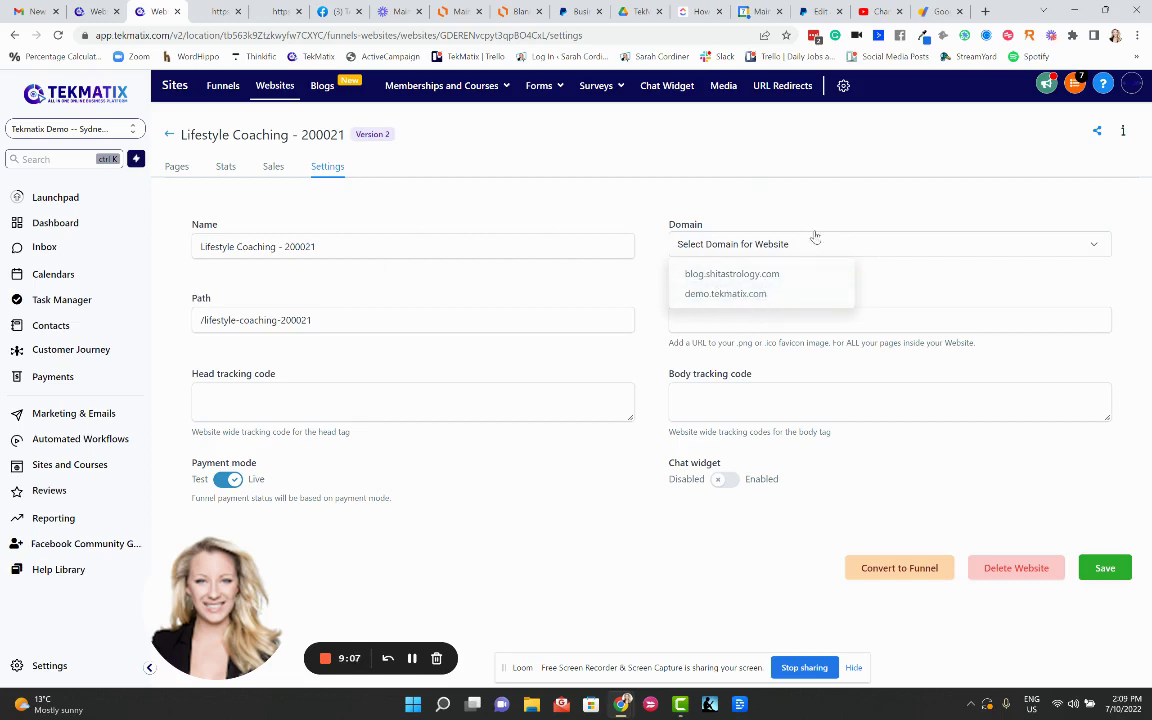
{"action": "left_click", "coordinate": [888, 205]}
{"action": "left_click", "coordinate": [769, 249]}
{"action": "left_click", "coordinate": [766, 209]}
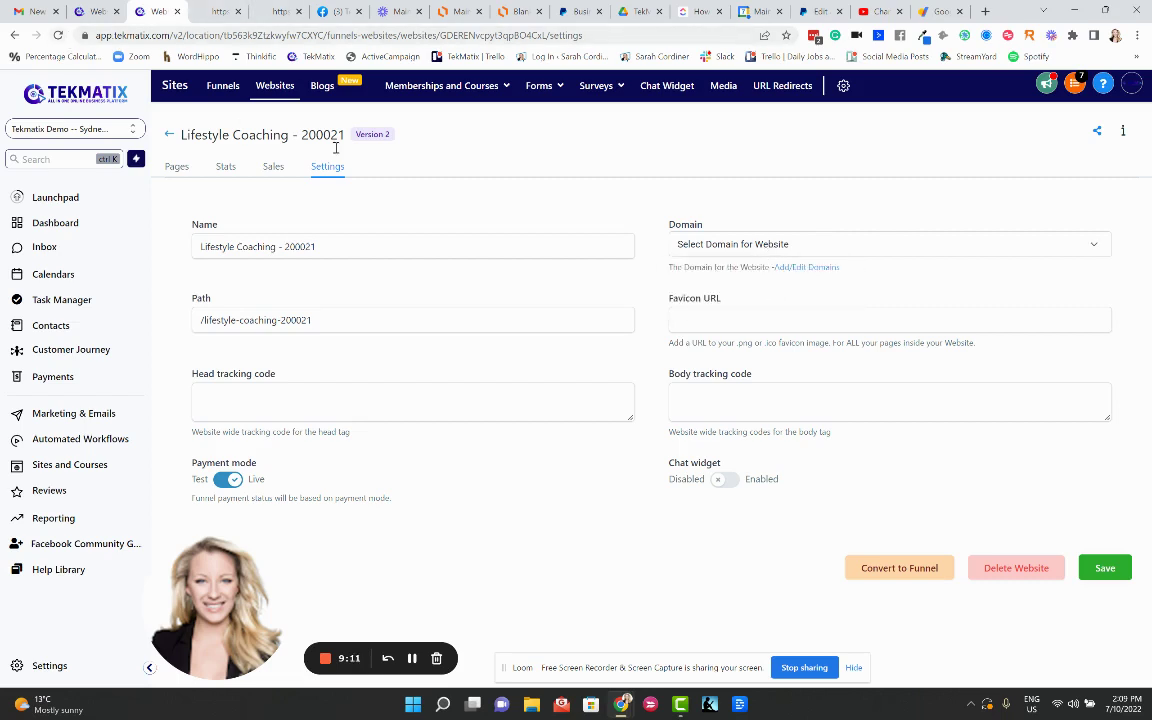
{"action": "left_click", "coordinate": [700, 245]}
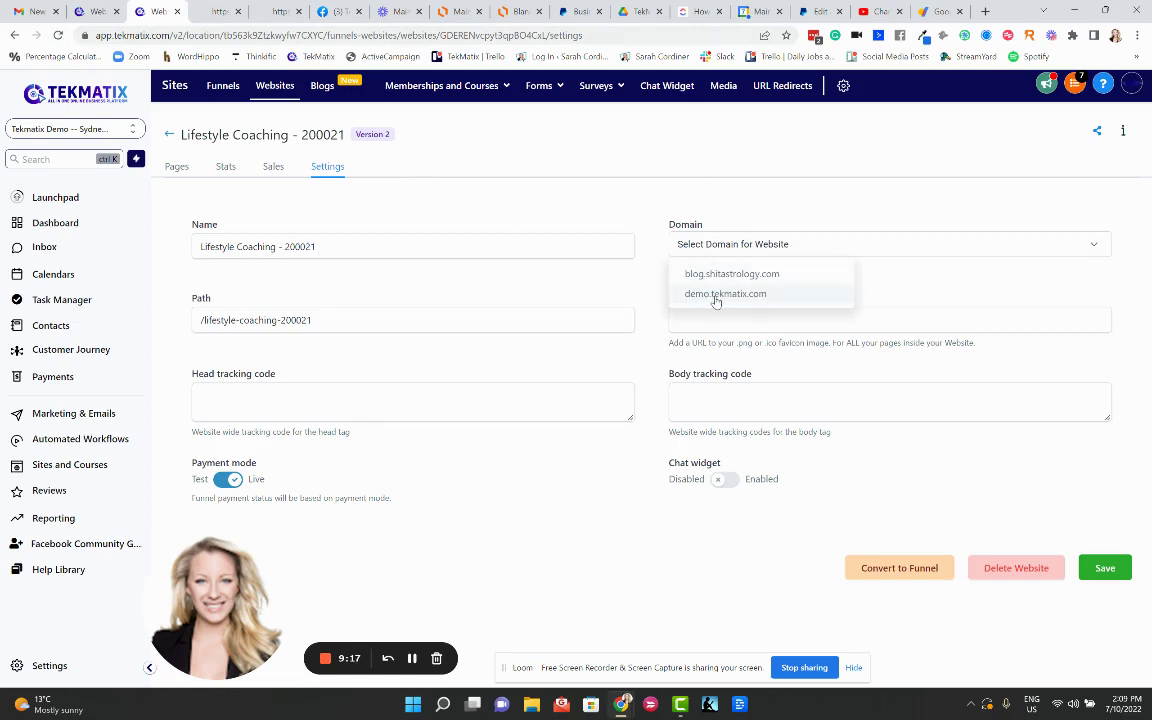
{"action": "left_click", "coordinate": [716, 295]}
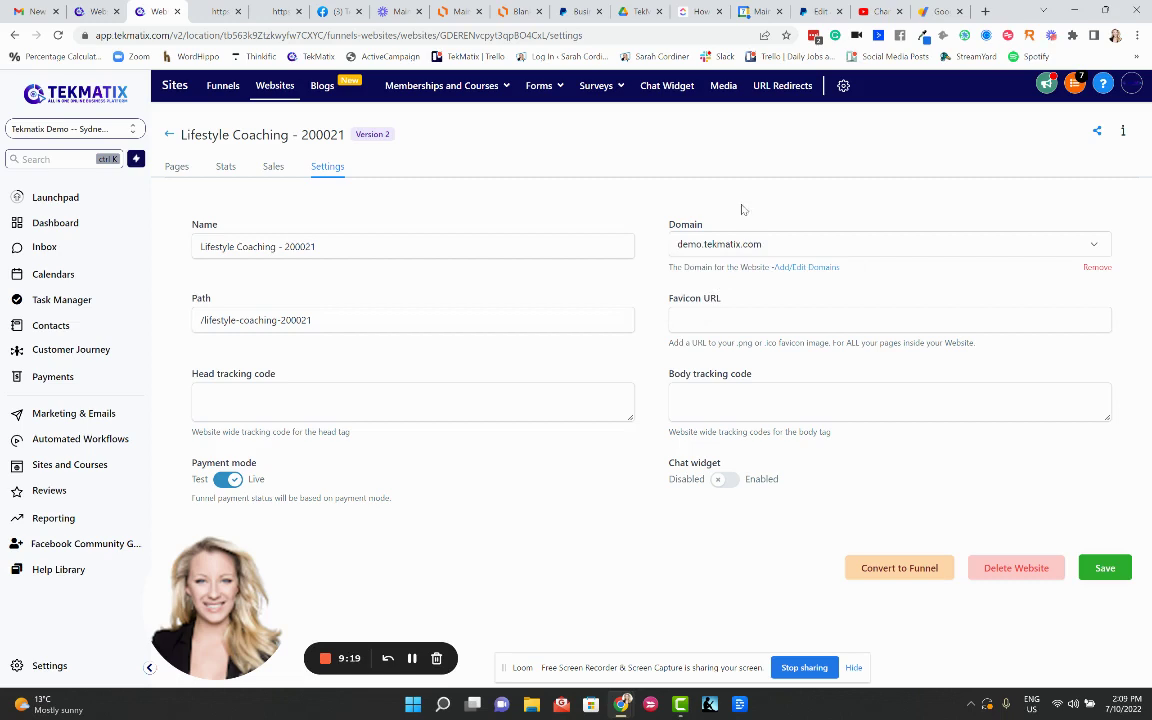
Step: Rename the website Free Courses, set its path to /free-courses, save the settings and acknowledge the path notice
{"action": "left_click_drag", "start_coordinate": [333, 246], "coordinate": [131, 221]}
{"action": "key", "text": "BackSpace"}
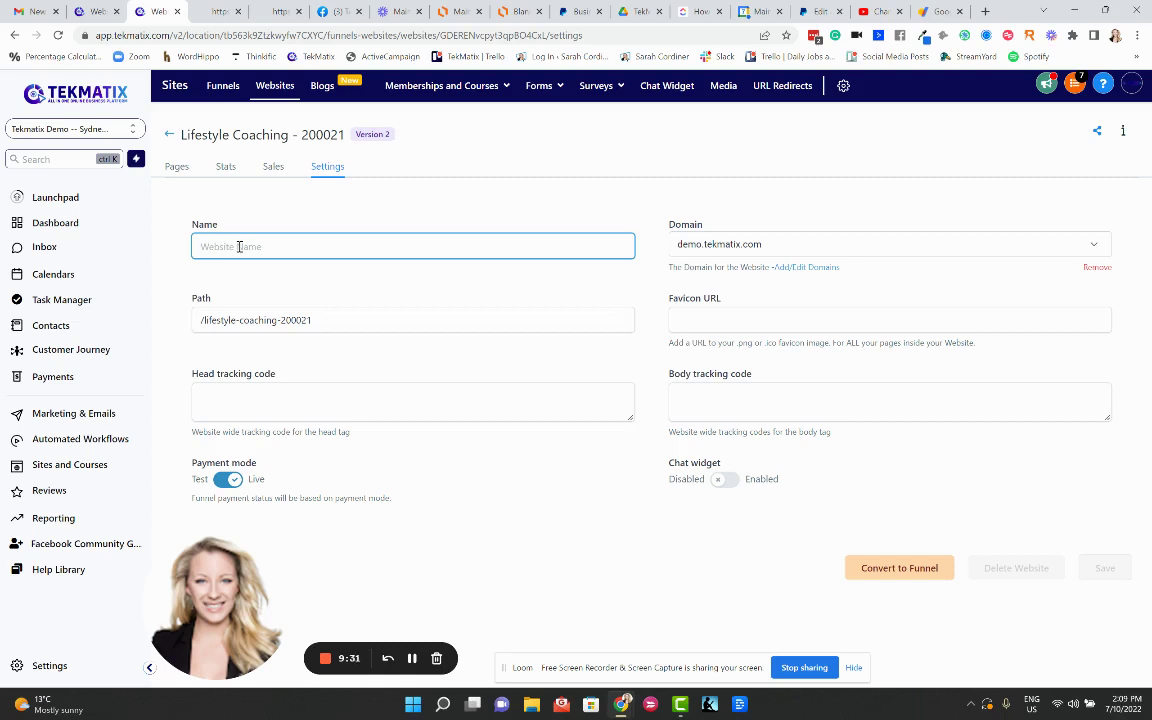
{"action": "type", "text": "Free Courses"}
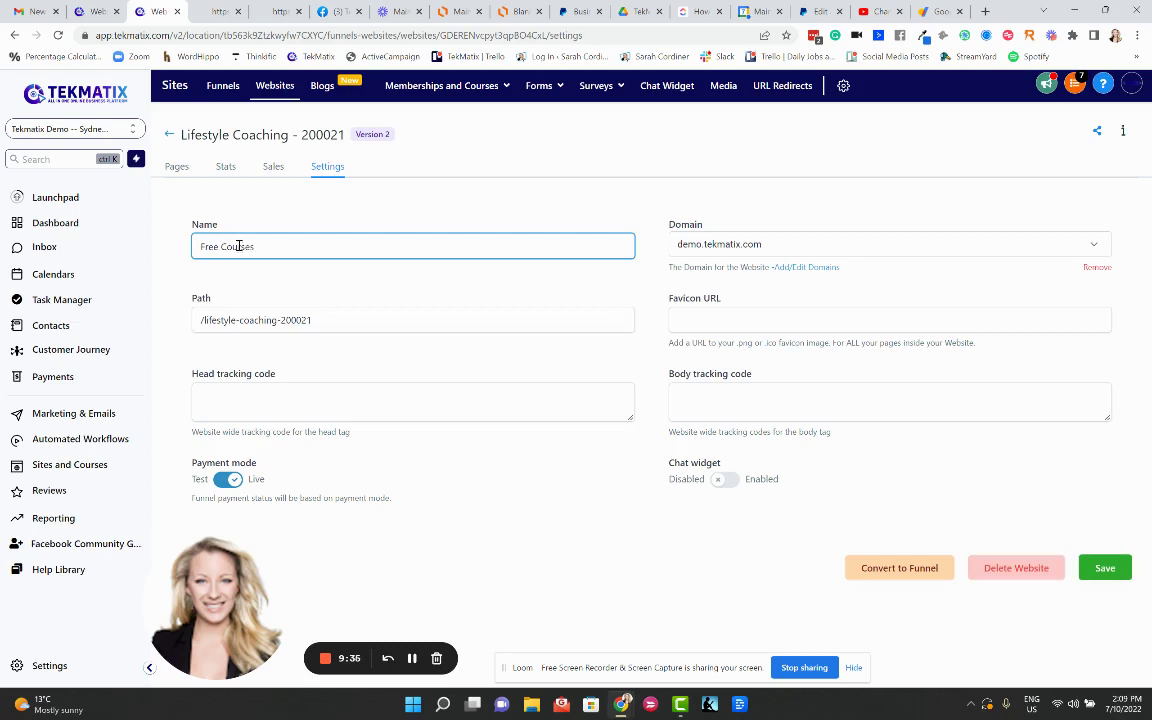
{"action": "left_click_drag", "start_coordinate": [331, 318], "coordinate": [205, 319]}
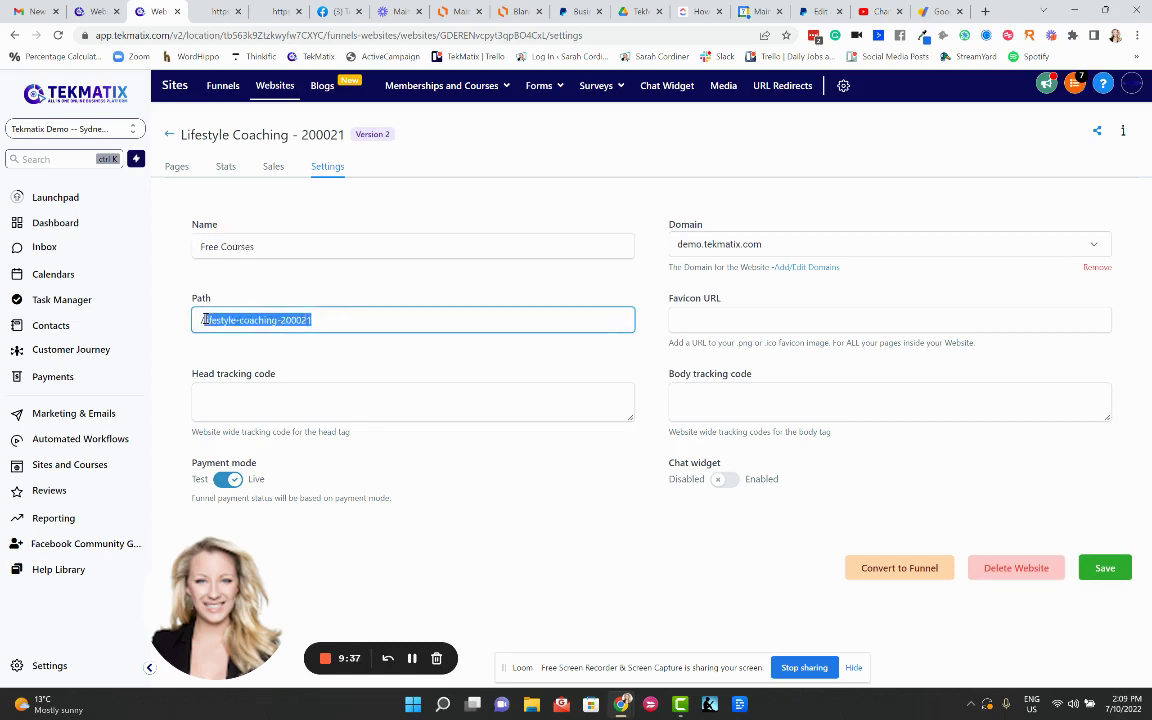
{"action": "key", "text": "BackSpace"}
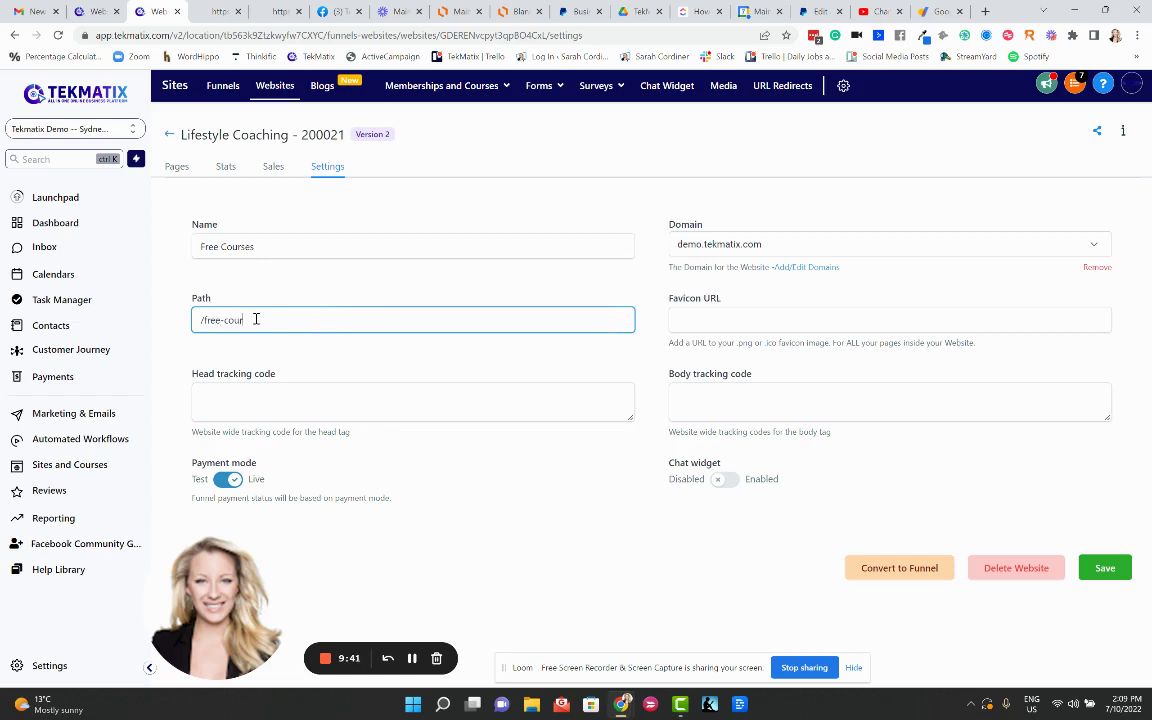
{"action": "left_click", "coordinate": [399, 367]}
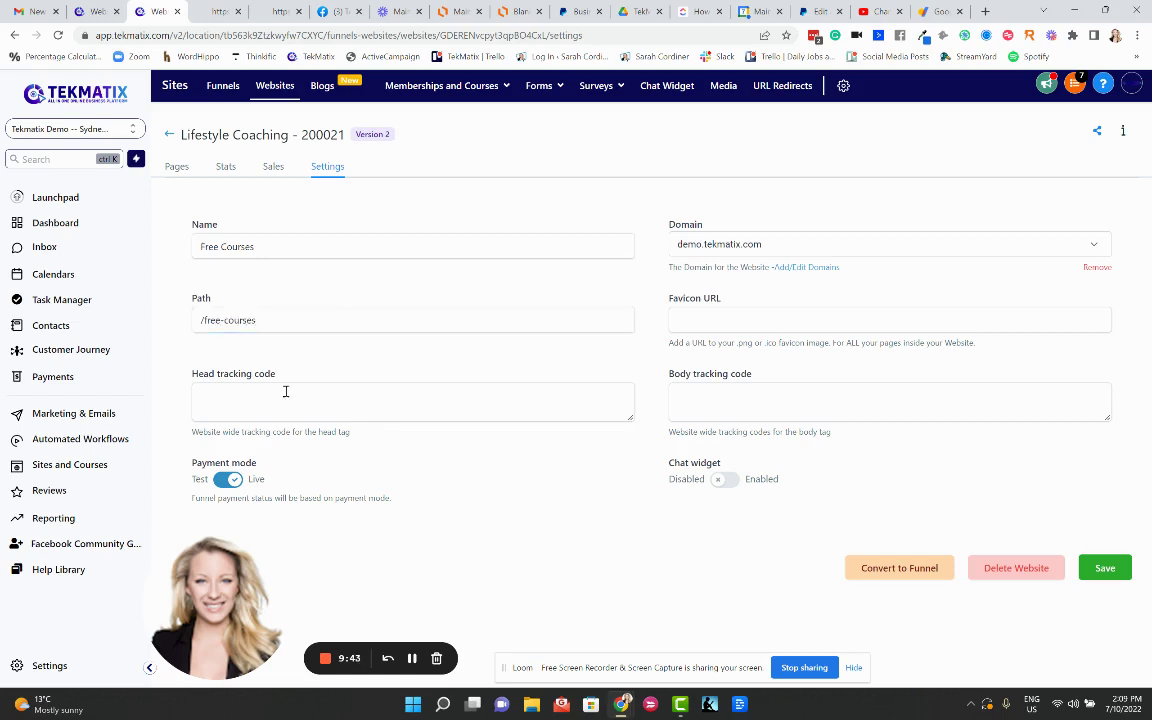
{"action": "left_click", "coordinate": [1108, 569]}
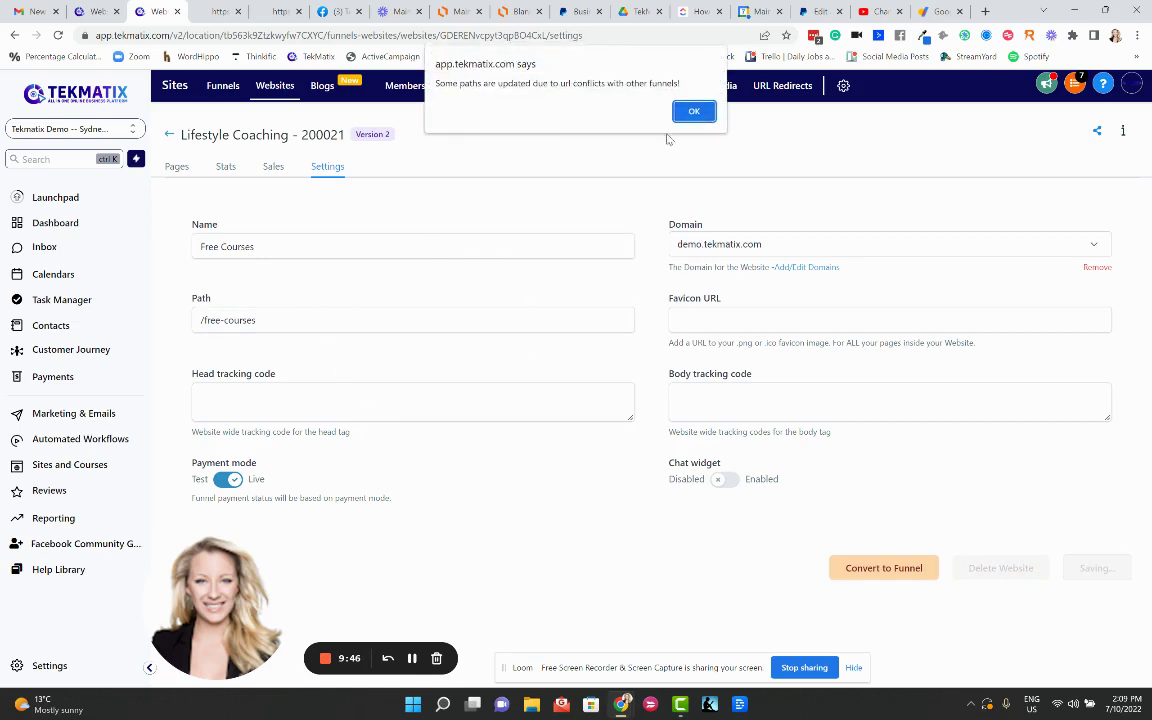
{"action": "key", "text": "Return"}
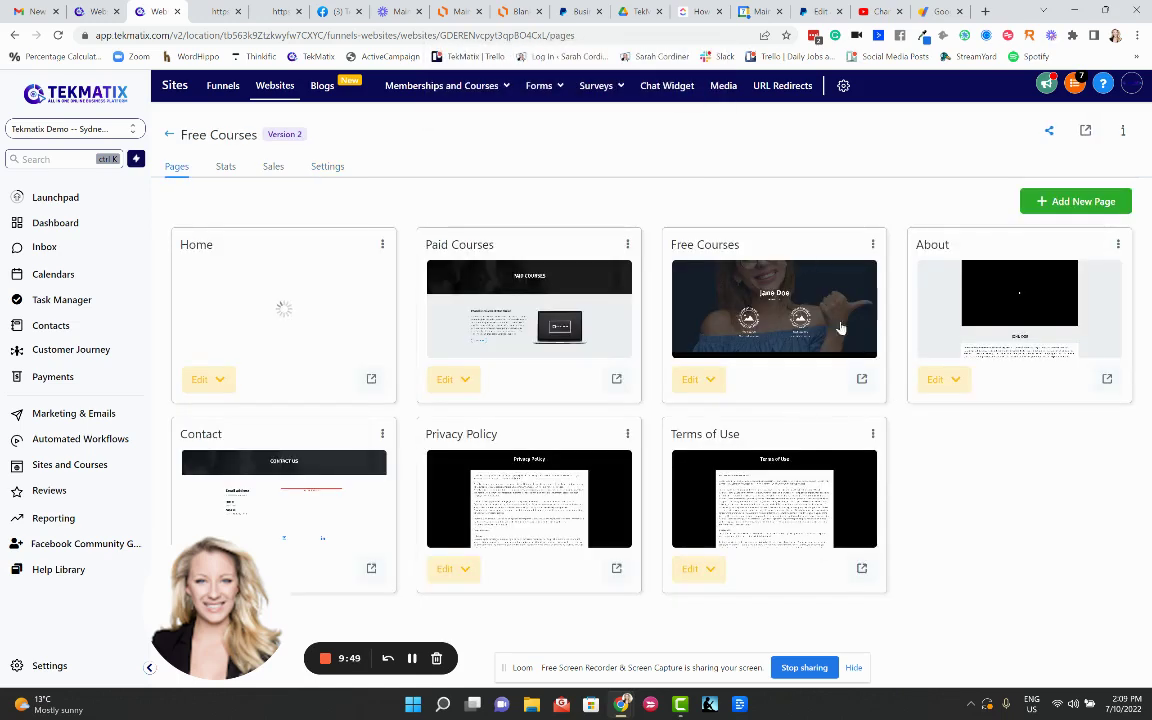
Step: Preview the Free Courses page, look over its content and examine the domain and path in its address
{"action": "left_click", "coordinate": [862, 380]}
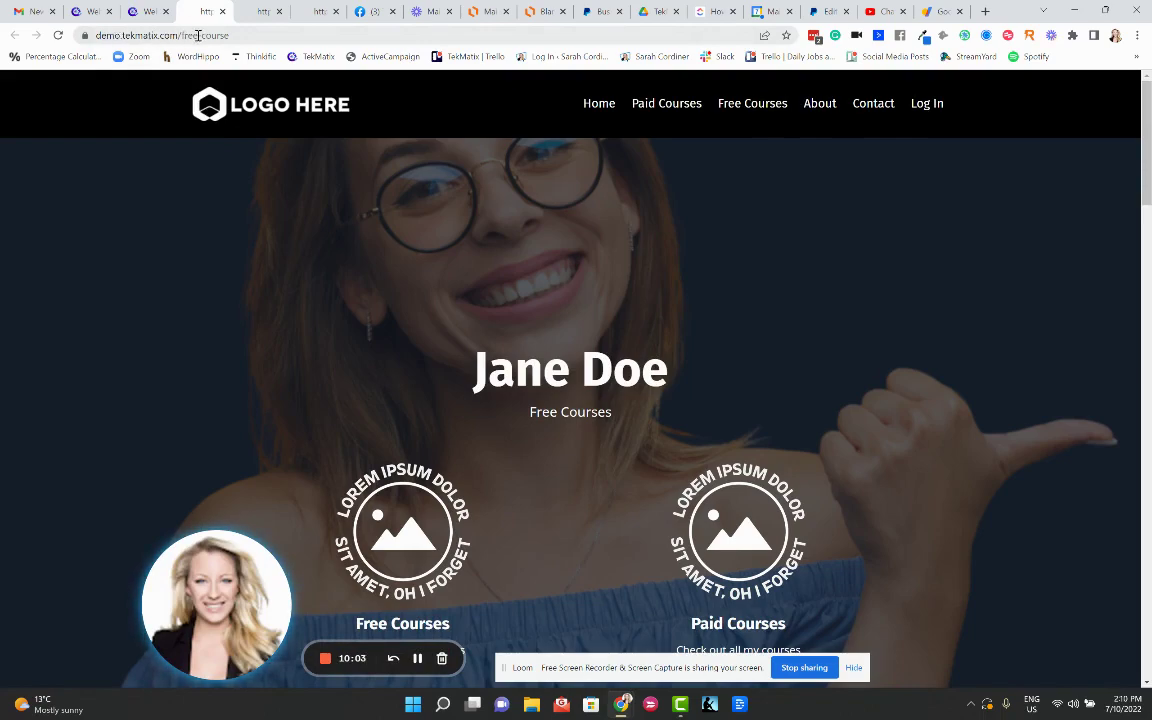
{"action": "scroll", "coordinate": [627, 255], "scroll_direction": "down", "scroll_amount": 5}
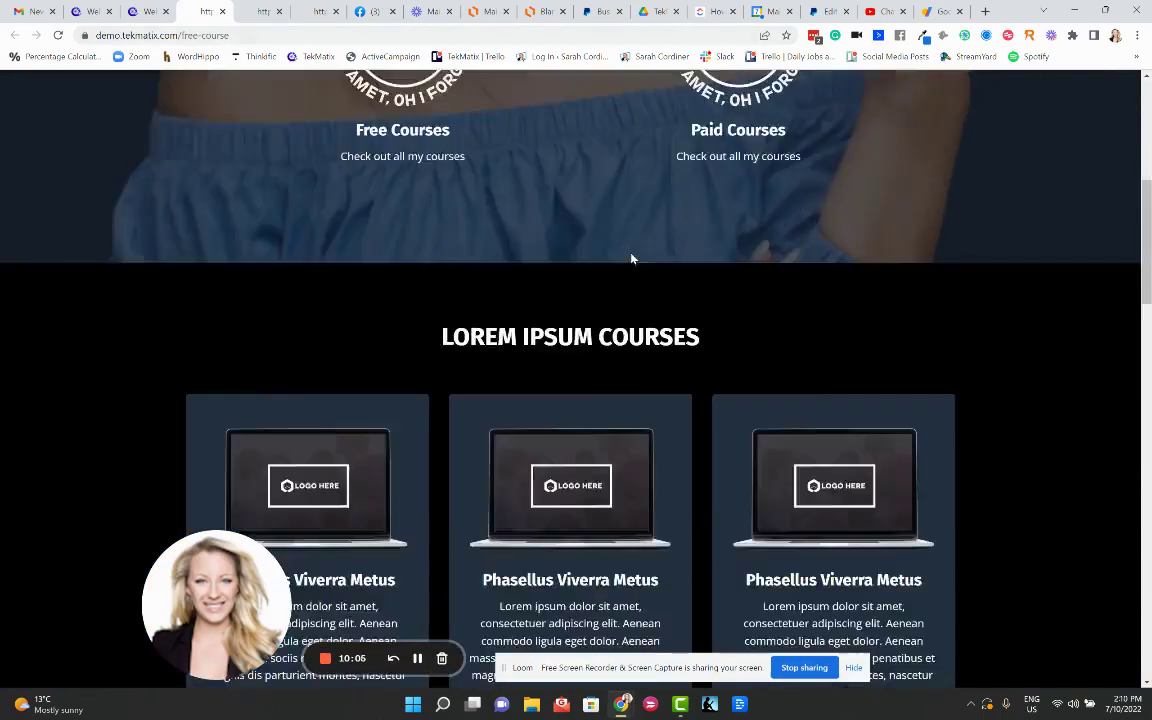
{"action": "scroll", "coordinate": [633, 259], "scroll_direction": "down", "scroll_amount": 10}
{"action": "scroll", "coordinate": [600, 257], "scroll_direction": "up", "scroll_amount": 5}
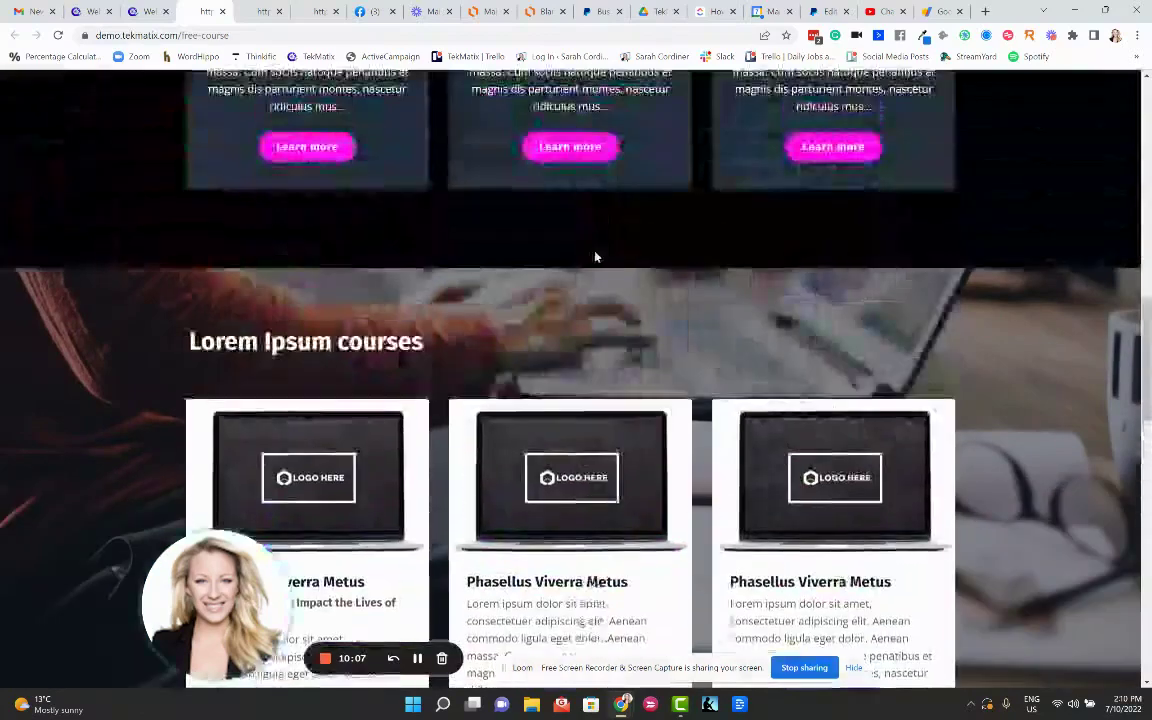
{"action": "scroll", "coordinate": [592, 258], "scroll_direction": "up", "scroll_amount": 10}
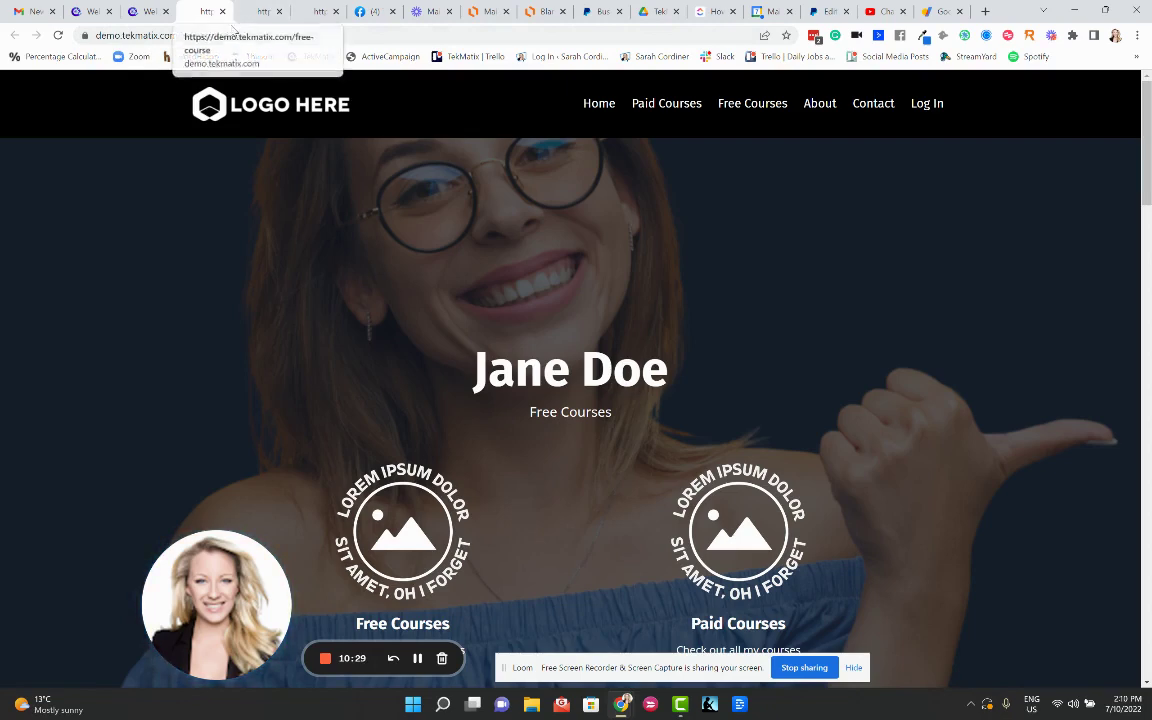
{"action": "left_click", "coordinate": [160, 35]}
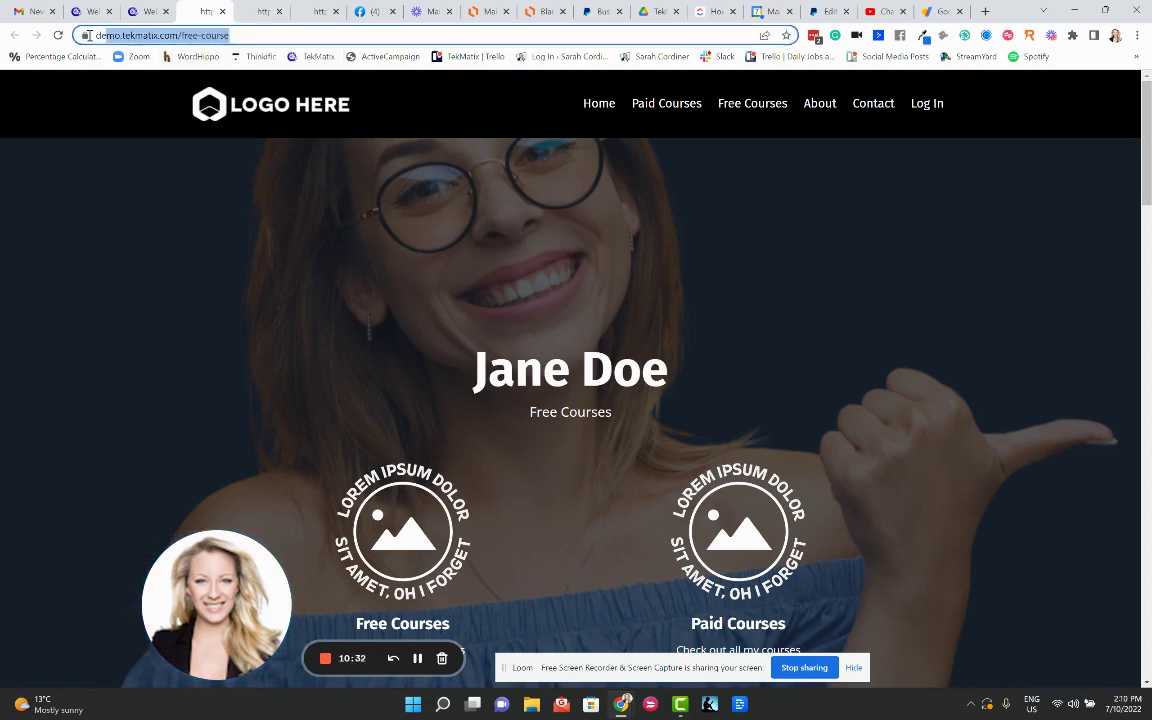
{"action": "left_click", "coordinate": [148, 11]}
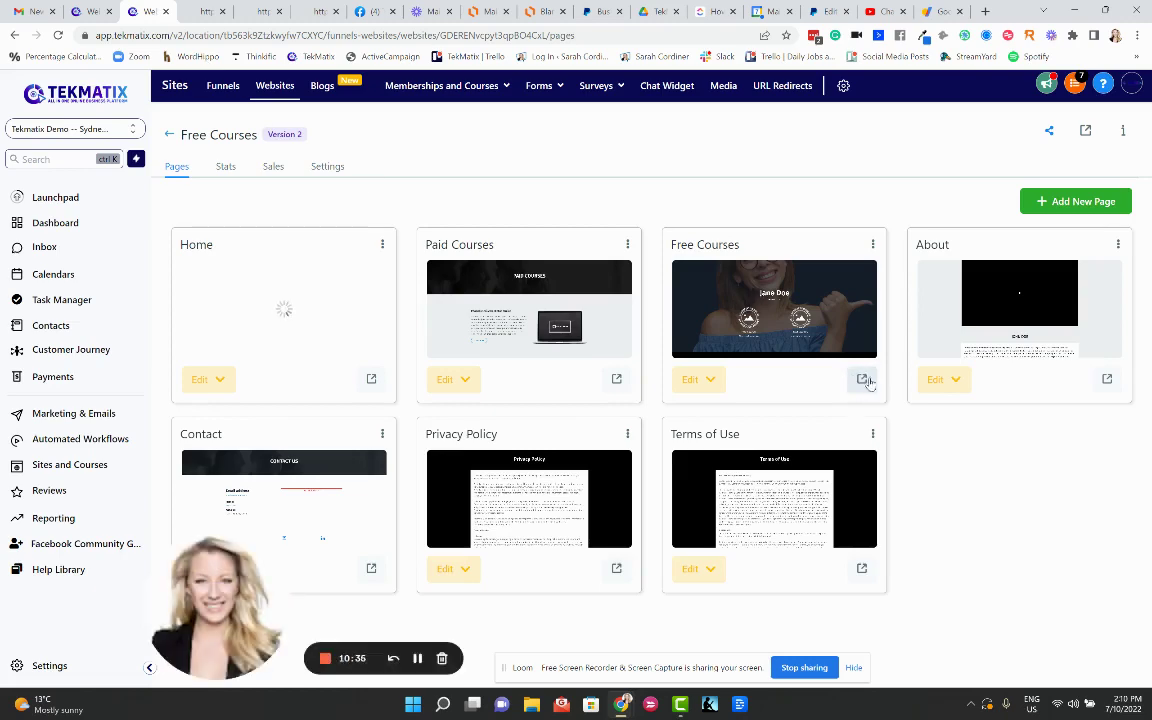
{"action": "left_click", "coordinate": [196, 12]}
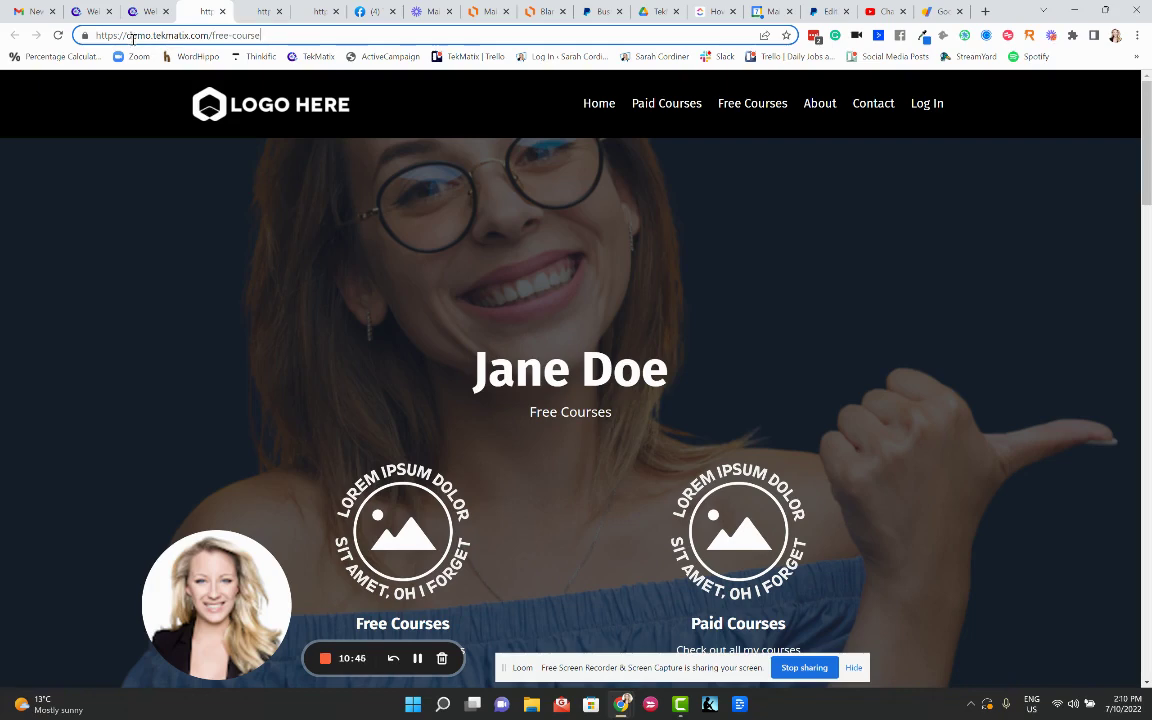
Step: Clone the Course or eBook (Paid) Funnel from the Lead Magnet & Course Landing Page / Funnel Templates folder into the Tekmatix Demo location
{"action": "left_click", "coordinate": [146, 11]}
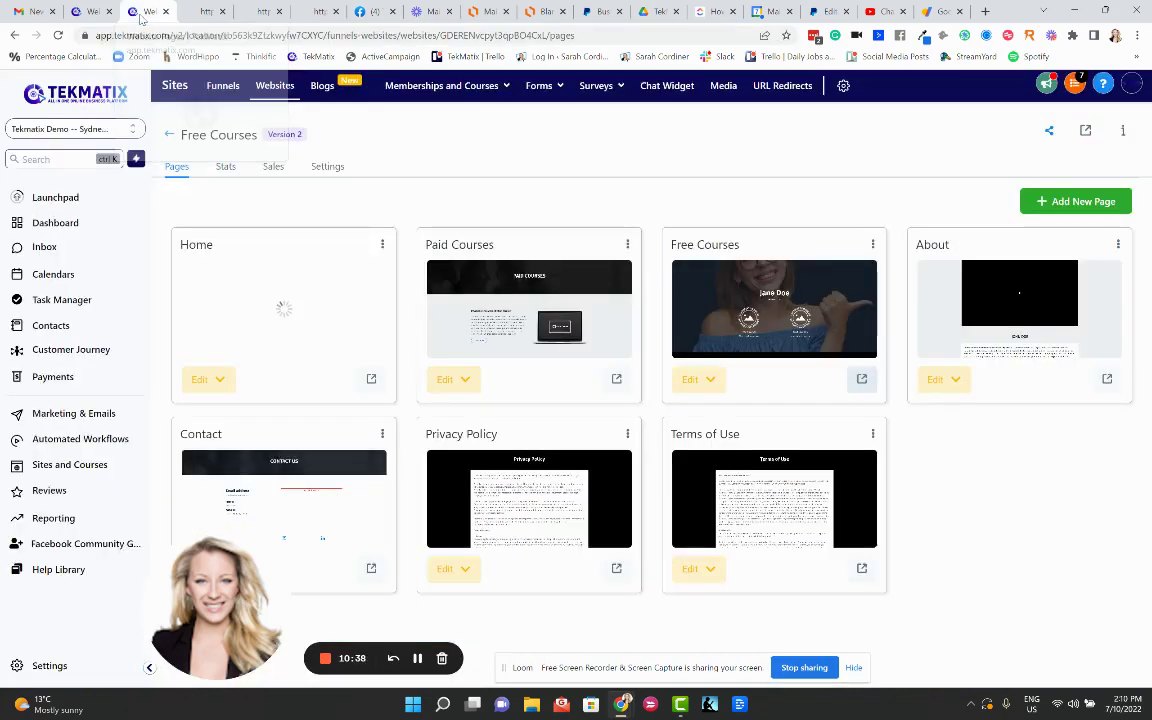
{"action": "left_click", "coordinate": [223, 89]}
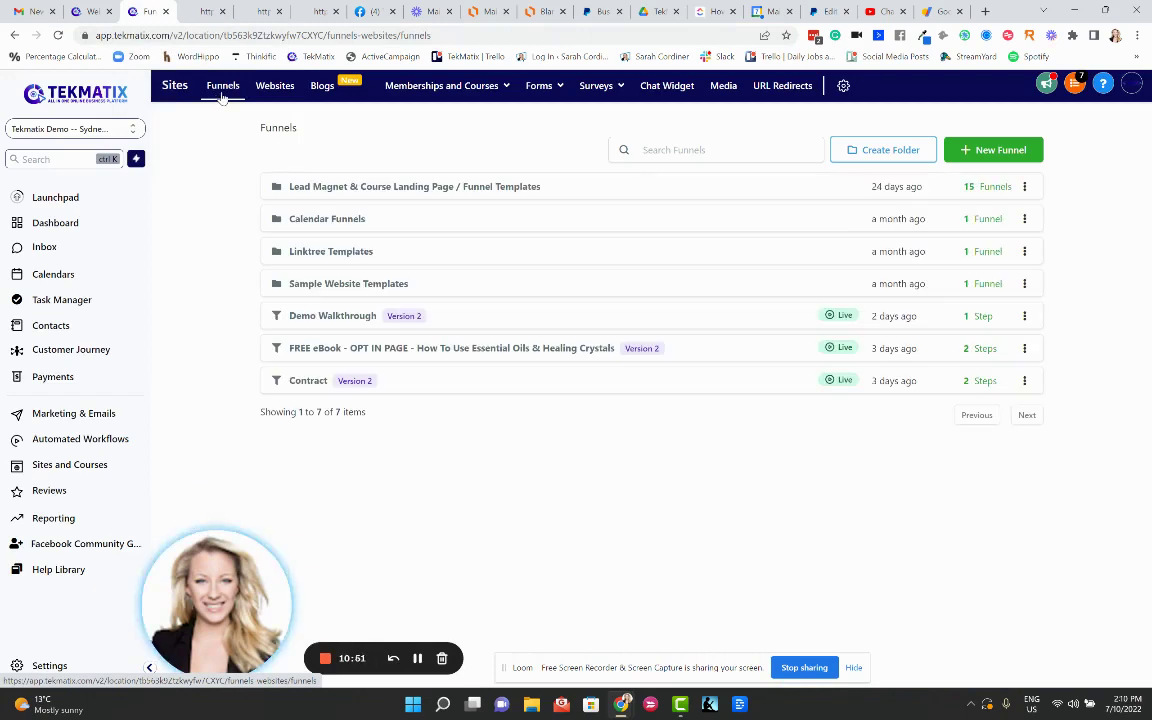
{"action": "left_click", "coordinate": [336, 189]}
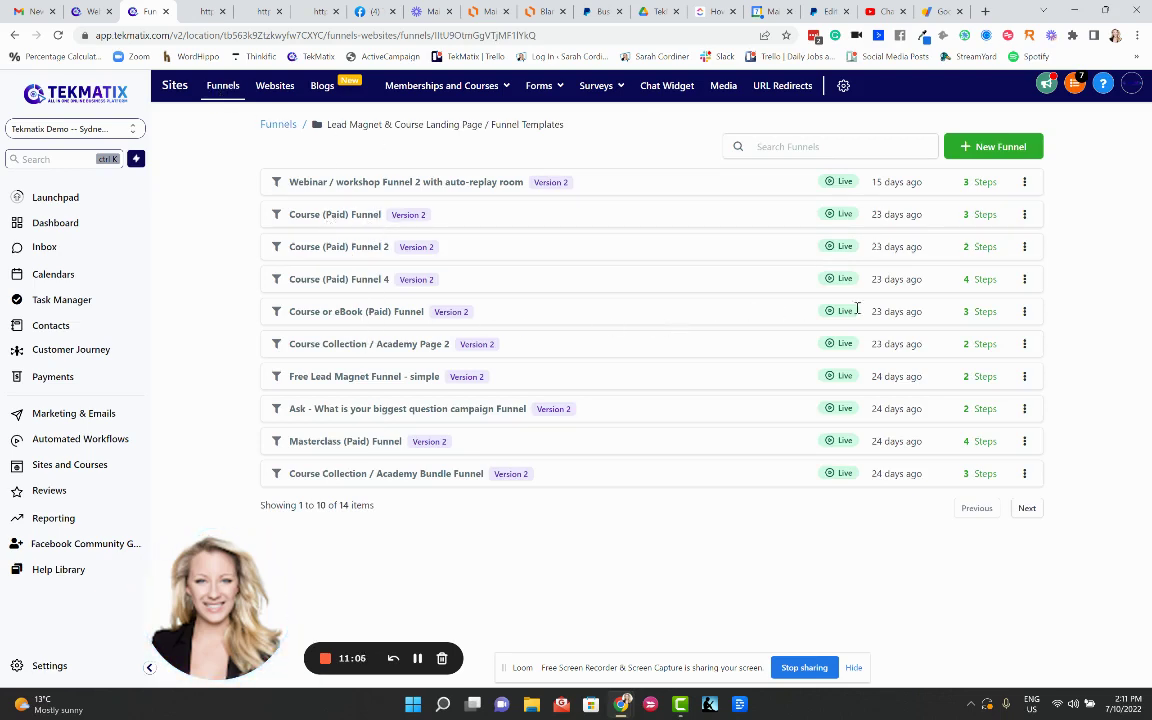
{"action": "left_click", "coordinate": [1024, 313]}
{"action": "left_click", "coordinate": [1060, 364]}
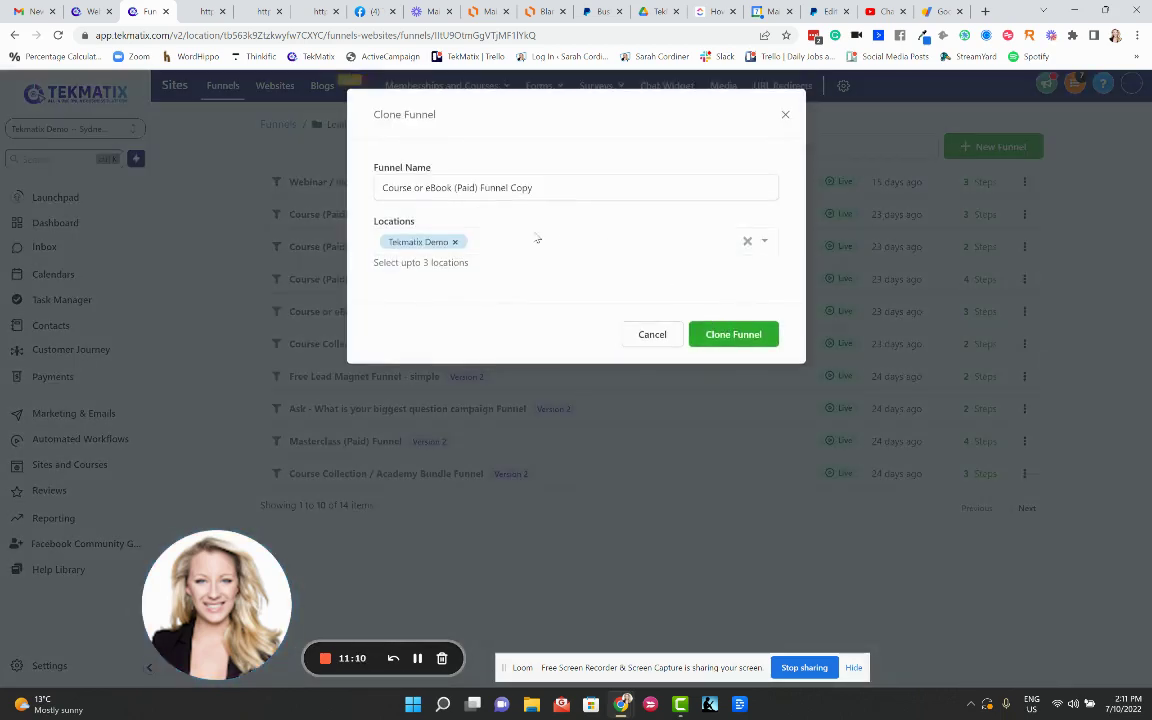
{"action": "left_click", "coordinate": [730, 335]}
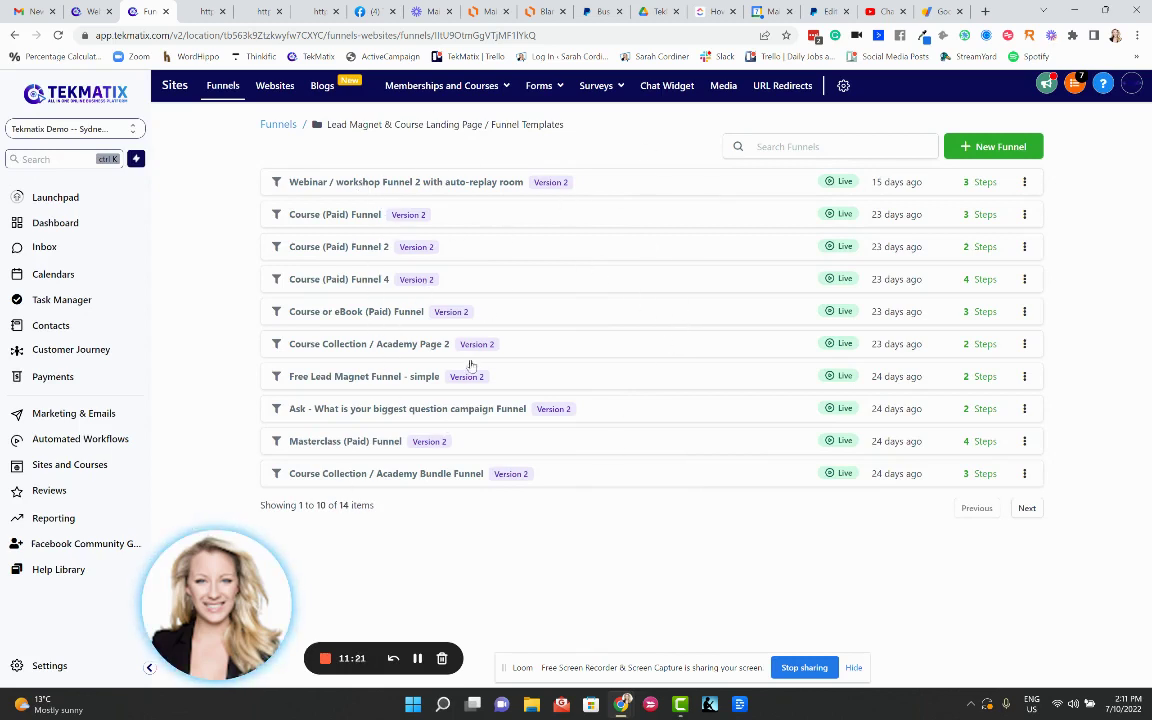
Step: Open the cloned Course or eBook (Paid) funnel and look at its OTO Page and Sales Letter Order Form steps
{"action": "left_click", "coordinate": [286, 127]}
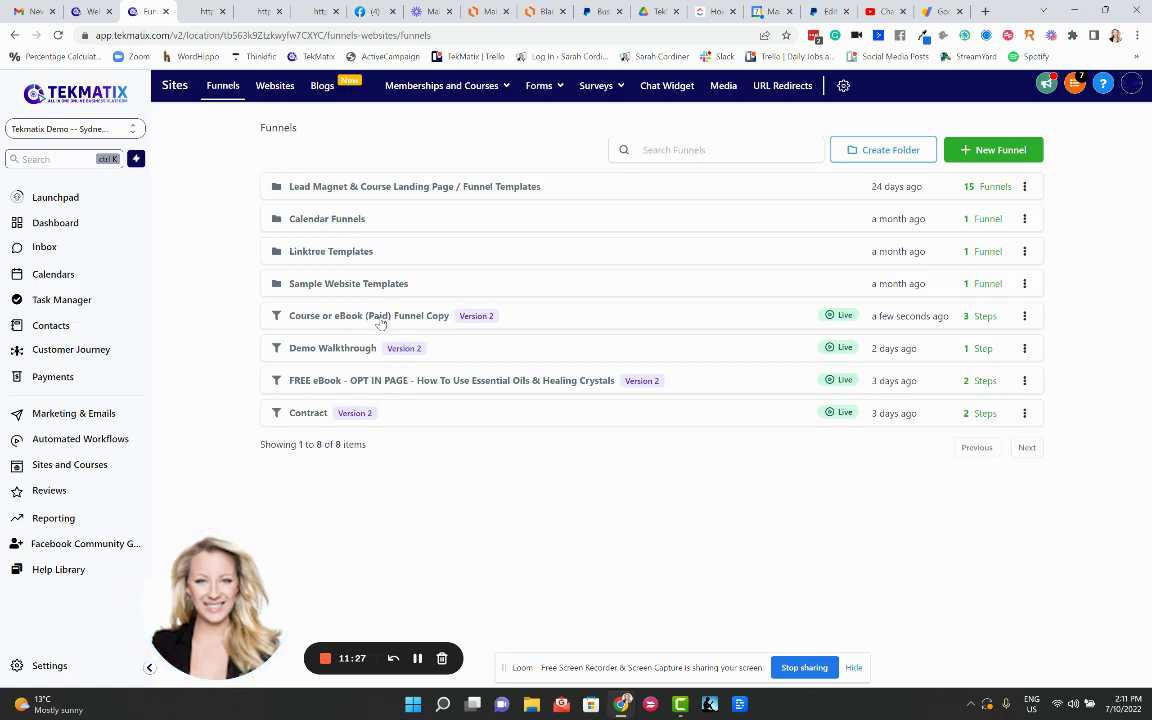
{"action": "left_click", "coordinate": [380, 320]}
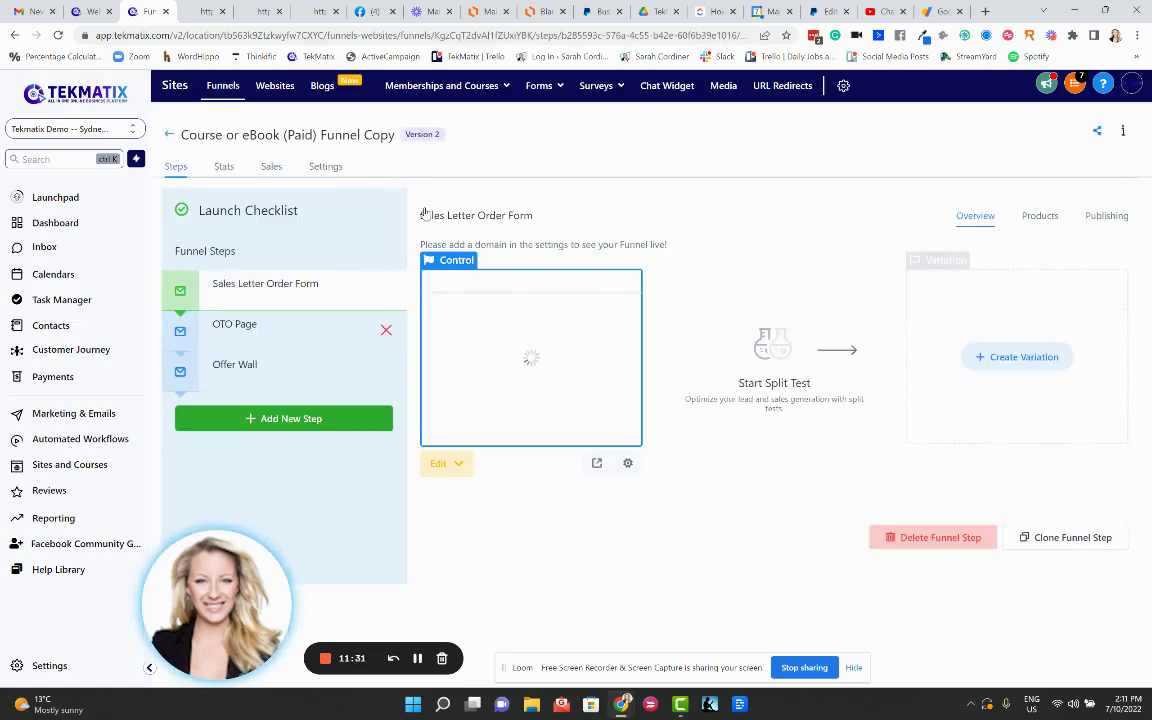
{"action": "left_click", "coordinate": [335, 328]}
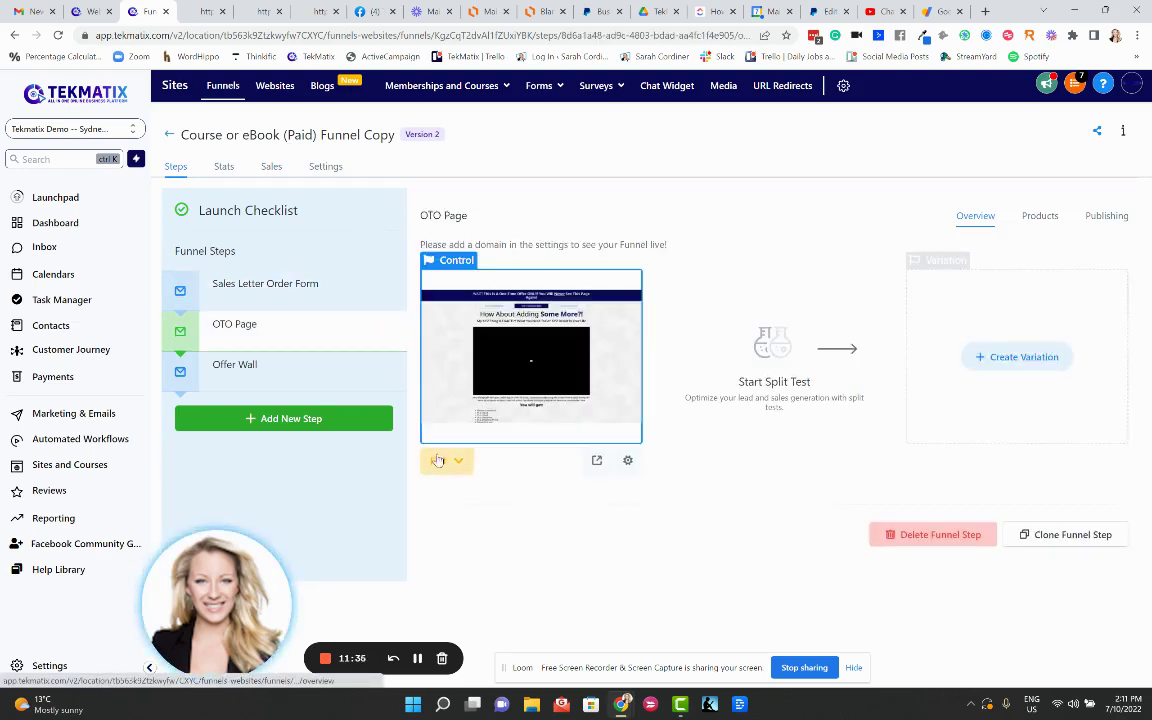
{"action": "left_click", "coordinate": [257, 278]}
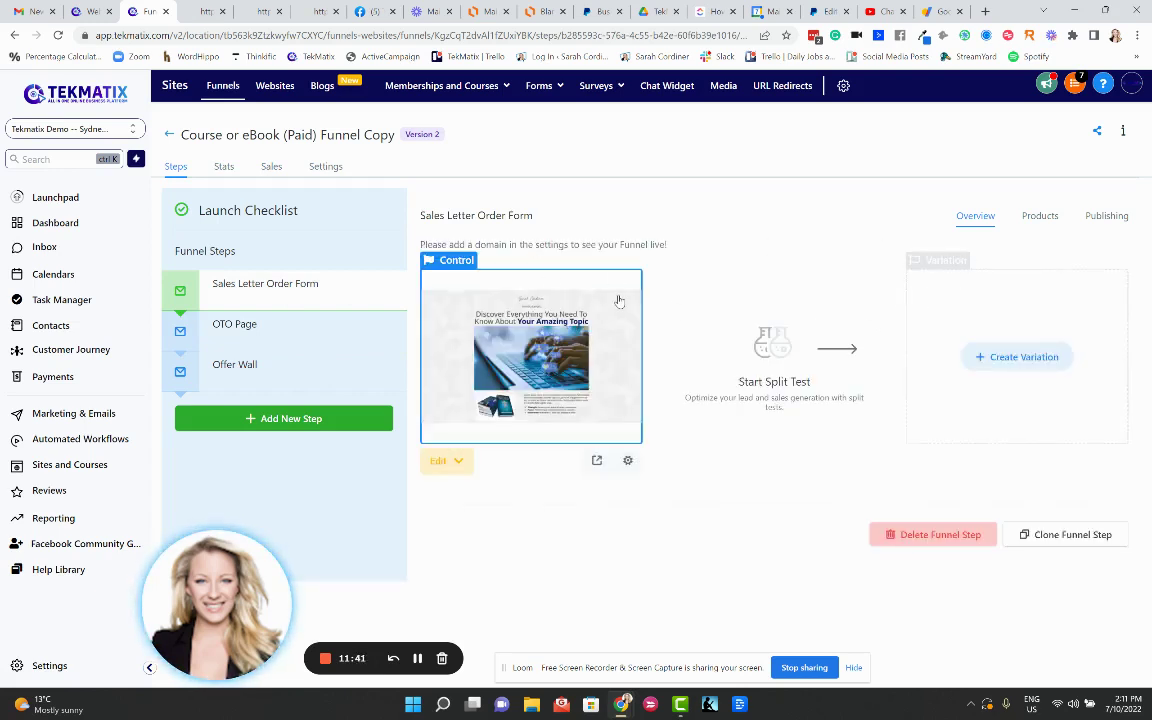
Step: Examine the new product form of the Sales Letter Order Form step and return to the funnels list without saving
{"action": "left_click", "coordinate": [1040, 217]}
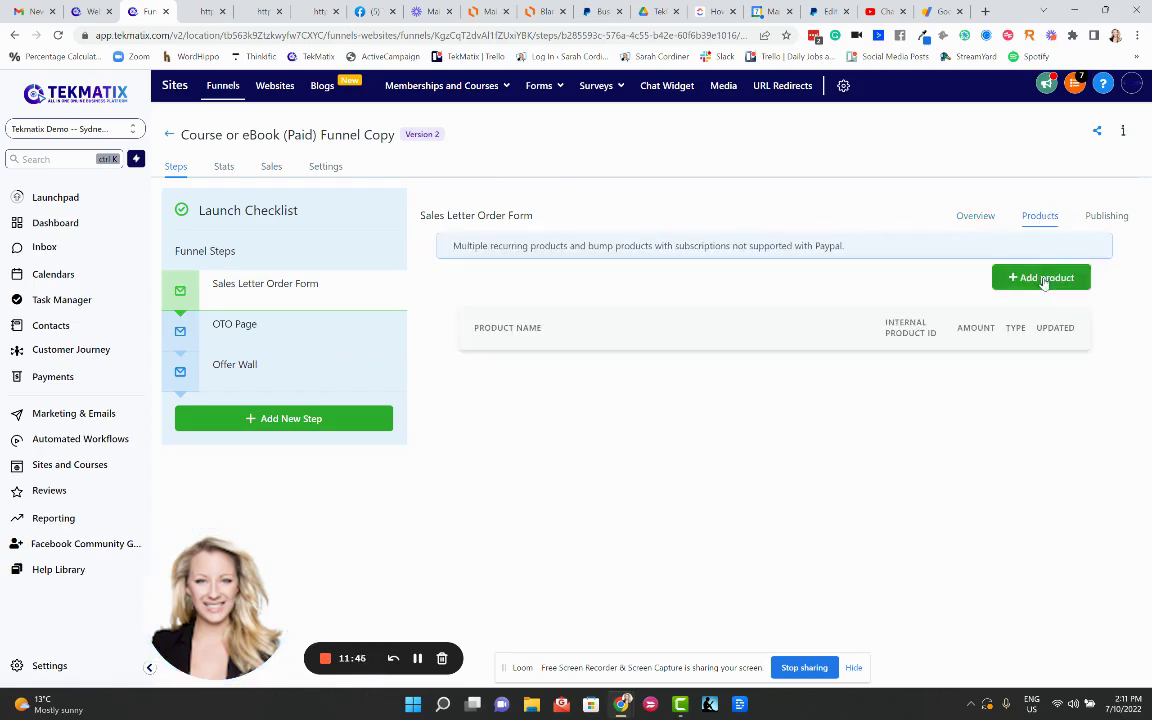
{"action": "left_click", "coordinate": [1043, 279]}
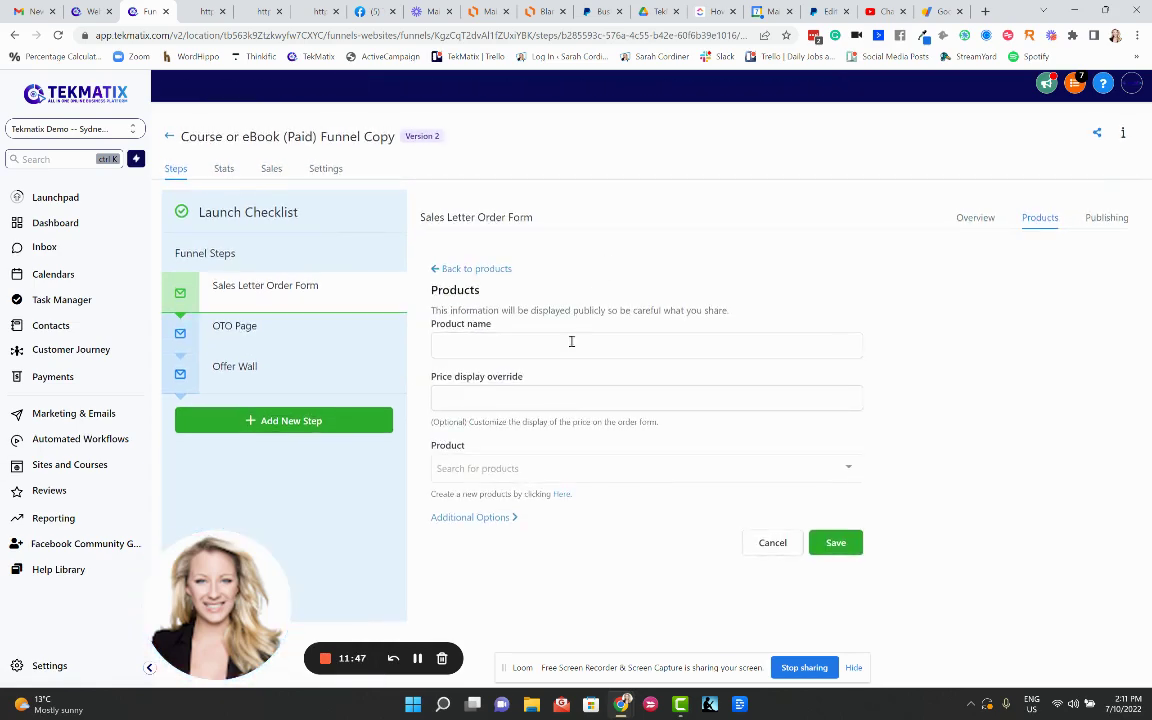
{"action": "left_click", "coordinate": [507, 466]}
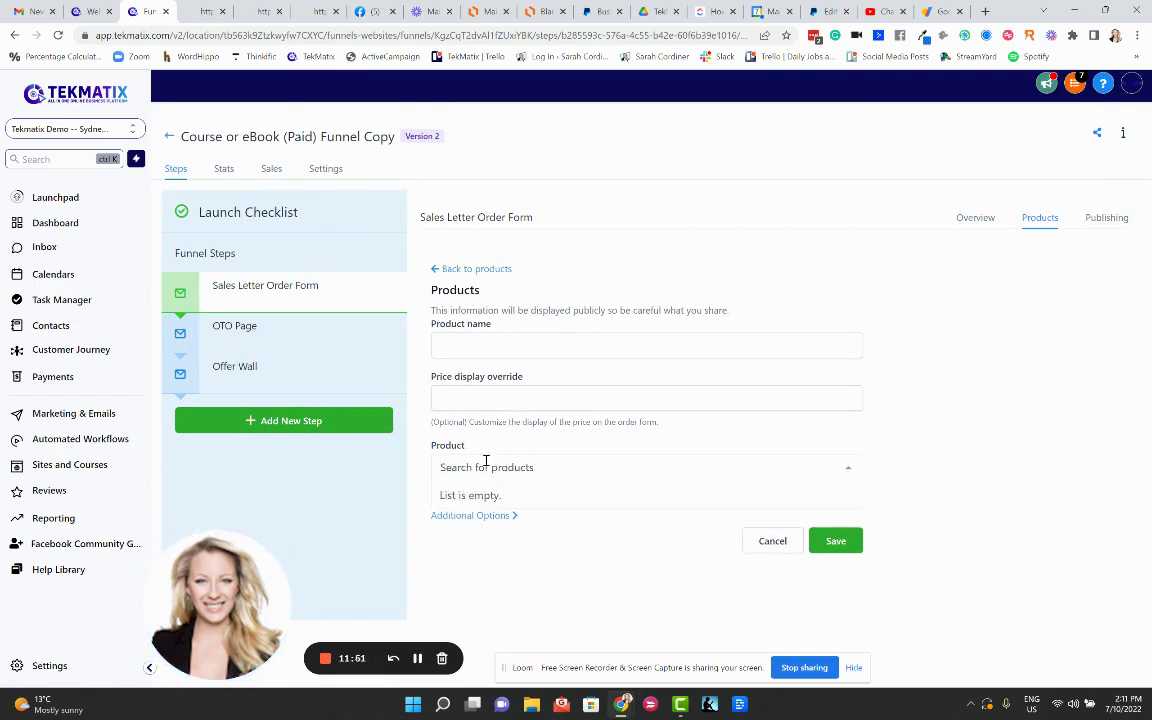
{"action": "left_click", "coordinate": [918, 388]}
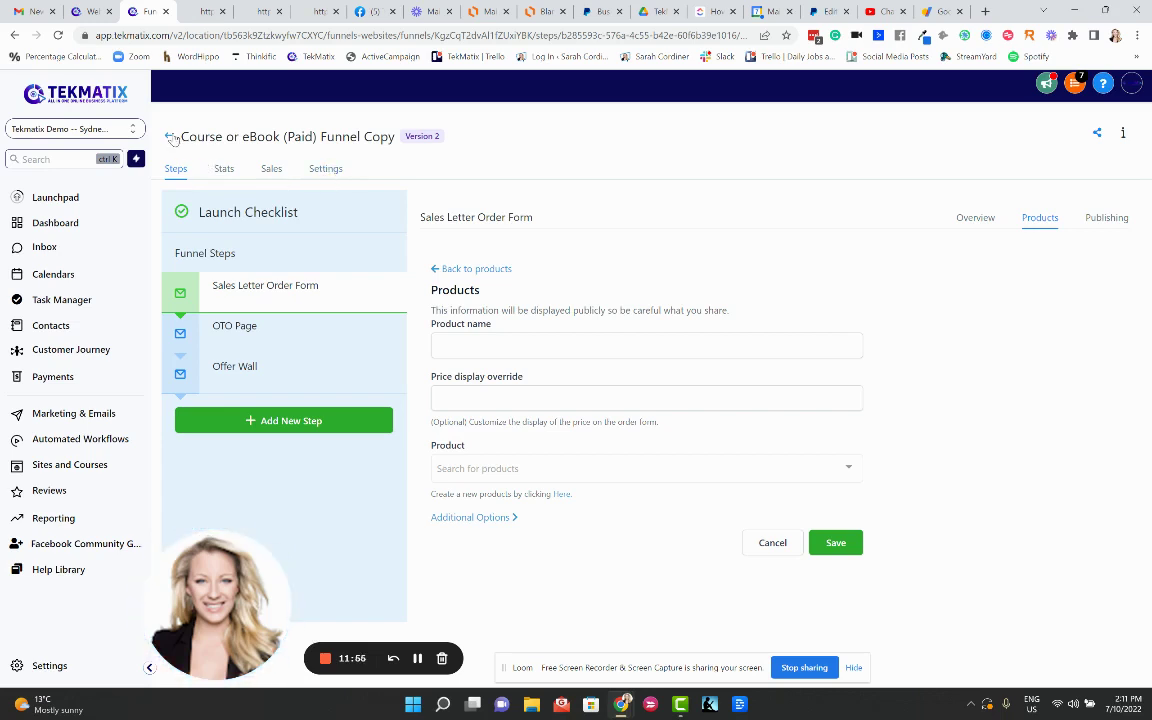
{"action": "left_click", "coordinate": [170, 137]}
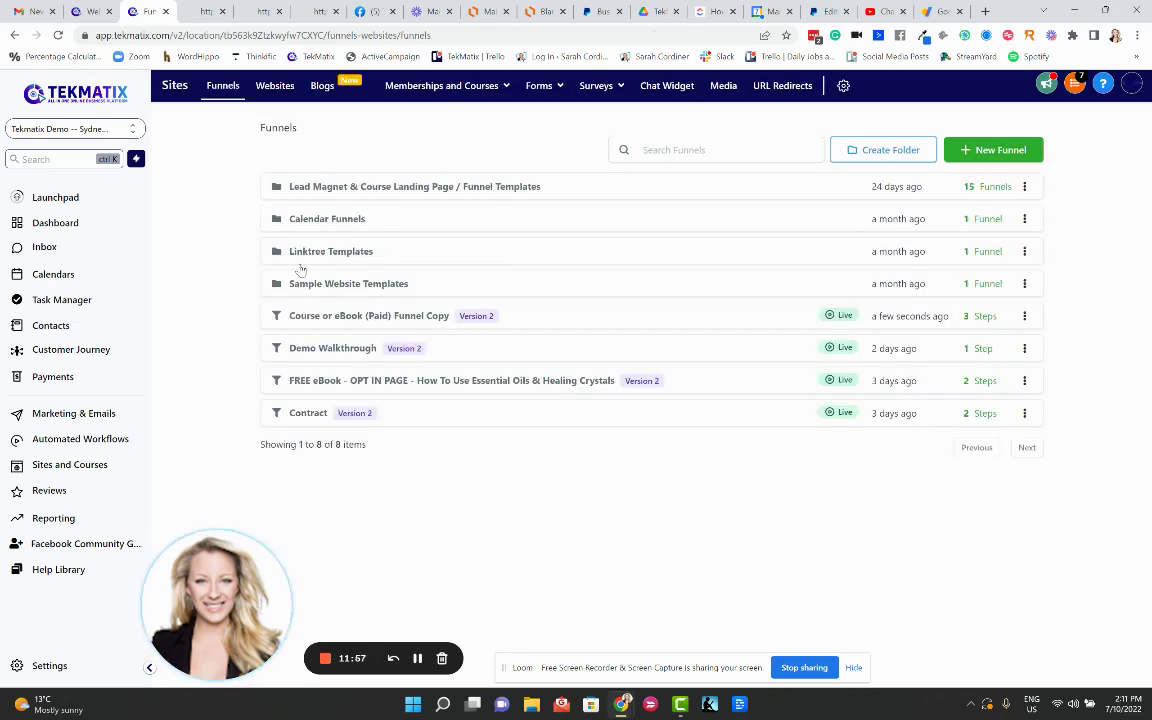
Step: Rename the cloned Course or eBook (Paid) funnel to Course XYZ and set its path to /Course-xyz
{"action": "left_click", "coordinate": [322, 305]}
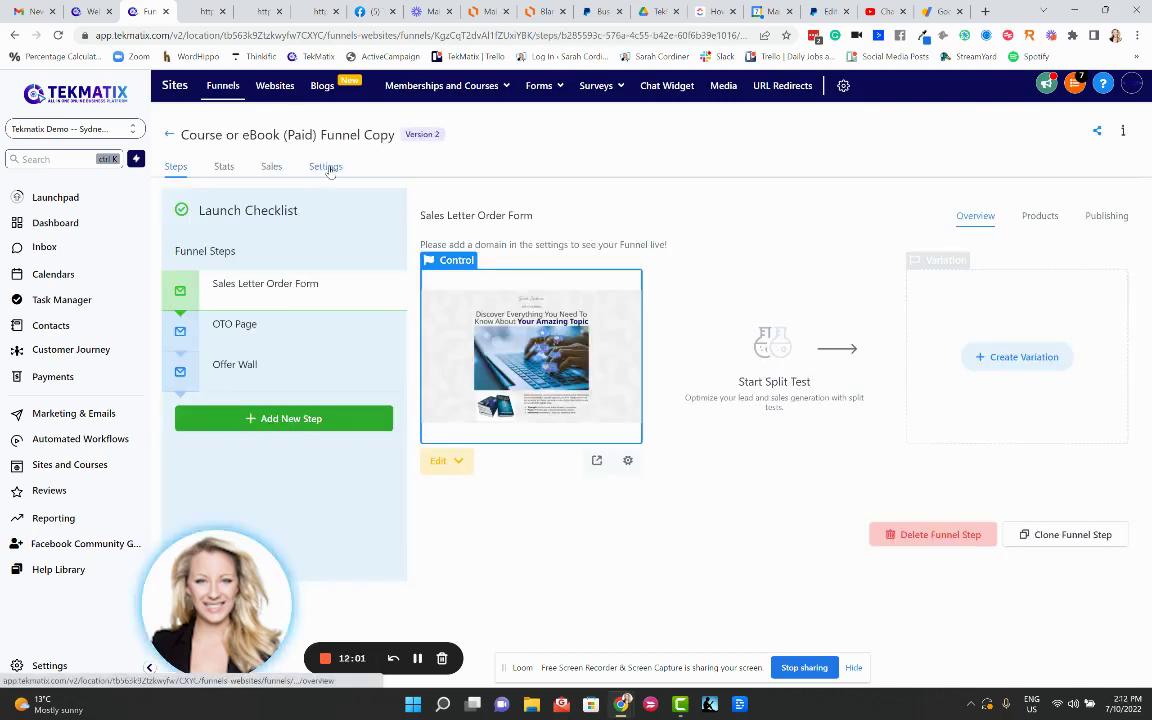
{"action": "left_click", "coordinate": [326, 167]}
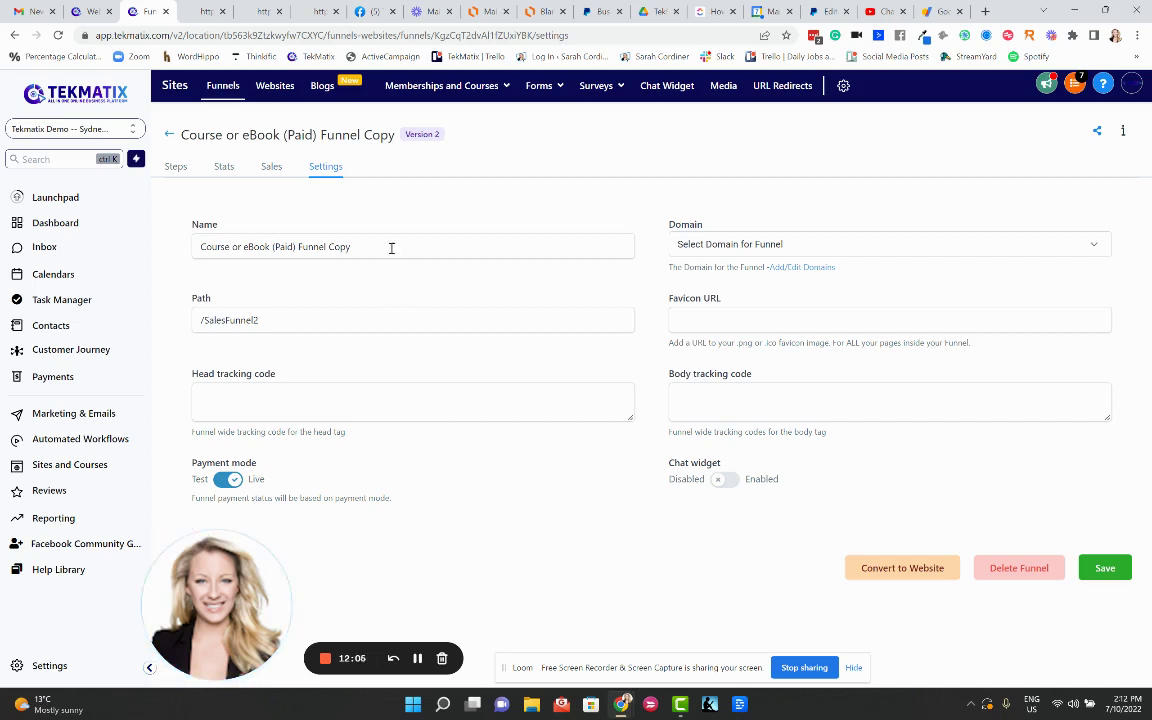
{"action": "left_click_drag", "start_coordinate": [391, 248], "coordinate": [183, 250]}
{"action": "key", "text": "BackSpace"}
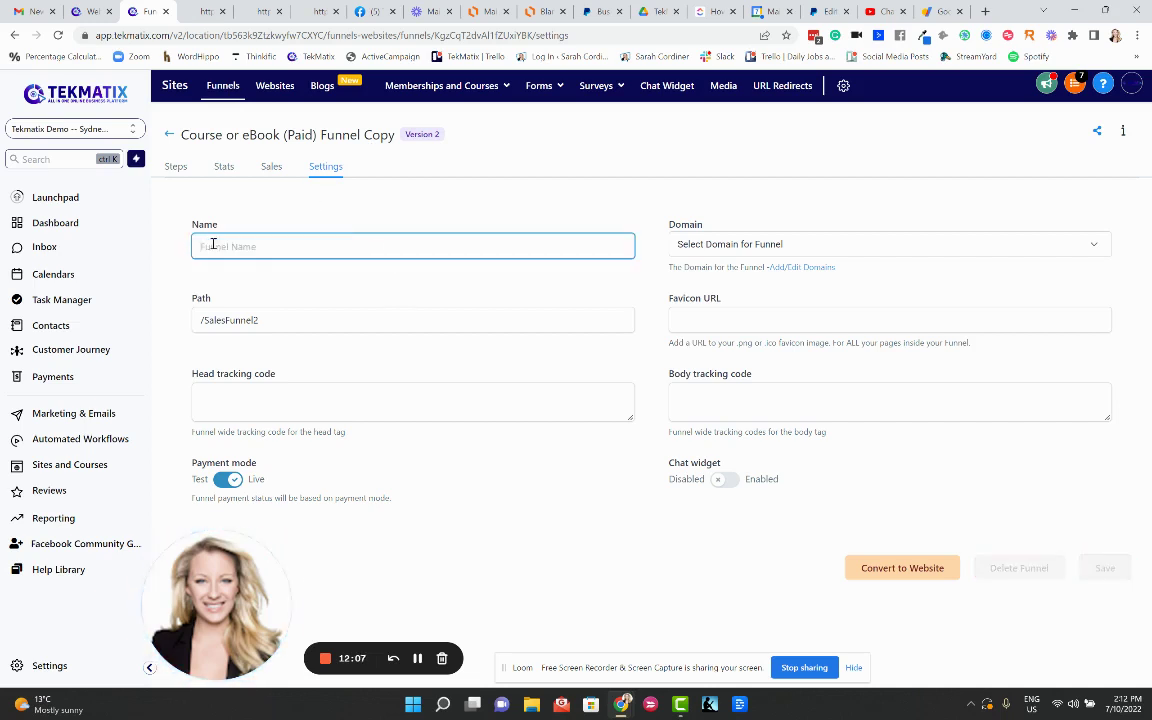
{"action": "type", "text": "Course XYZ"}
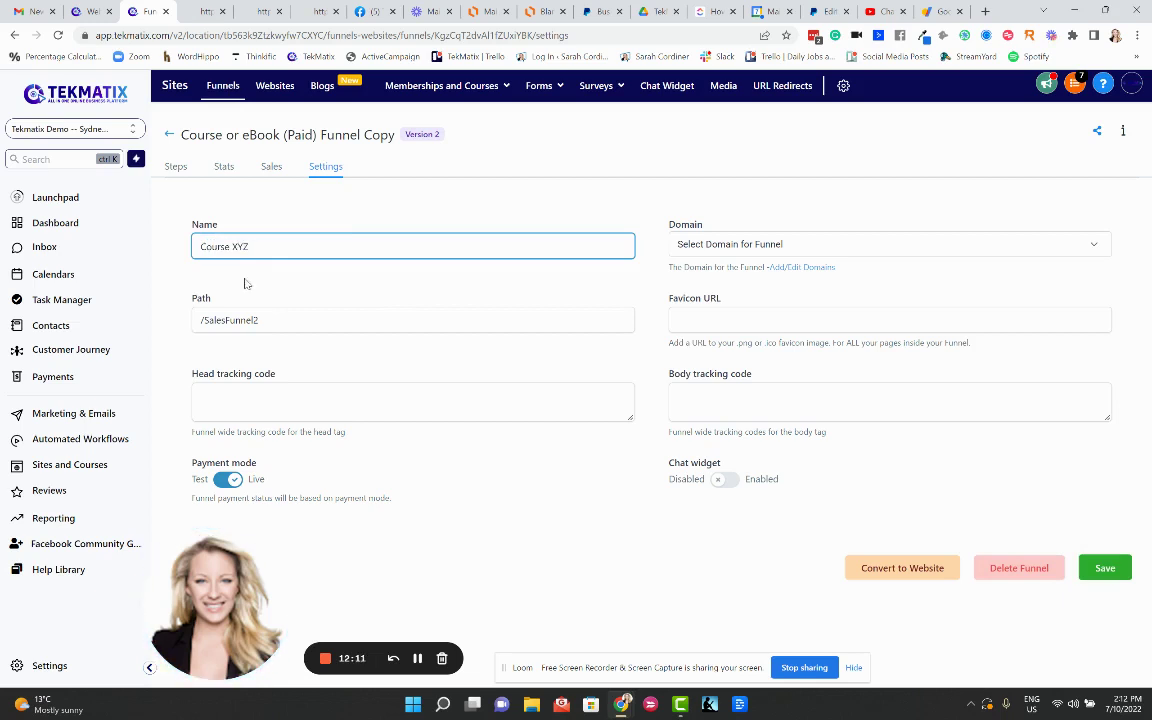
{"action": "left_click", "coordinate": [275, 322]}
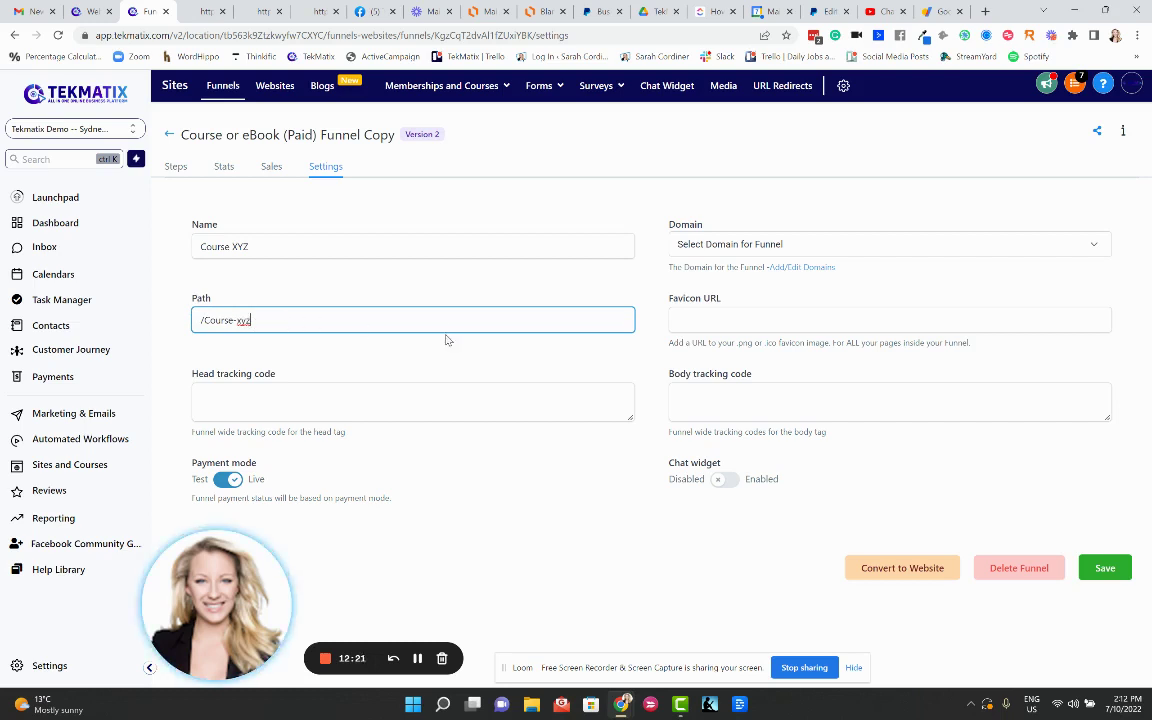
Step: Assign the demo.tekmatix.com domain to the Course XYZ funnel and save its settings
{"action": "left_click", "coordinate": [720, 229]}
{"action": "double_click", "coordinate": [712, 228]}
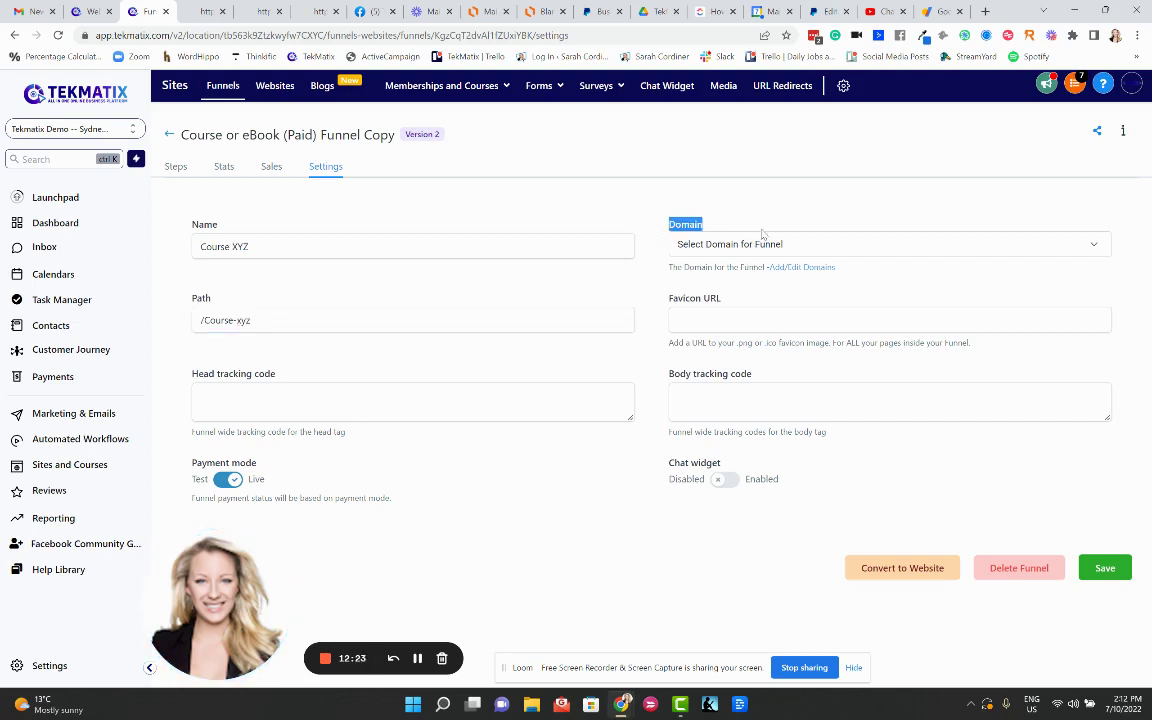
{"action": "left_click", "coordinate": [779, 228]}
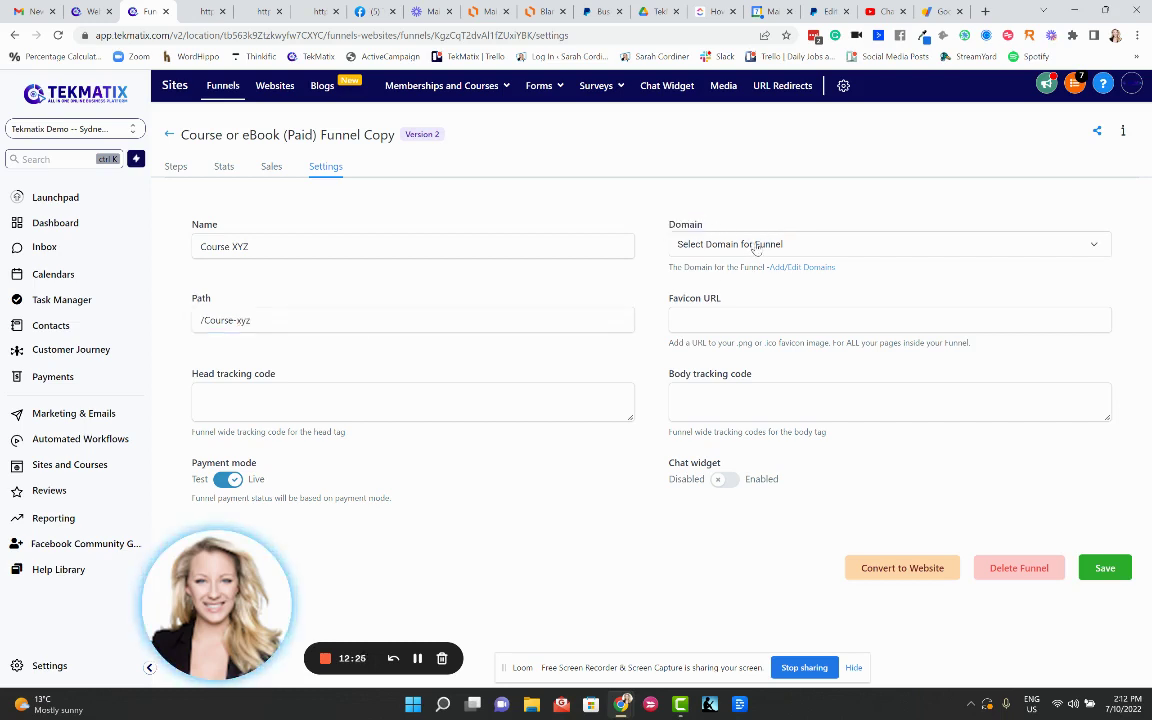
{"action": "left_click", "coordinate": [756, 246]}
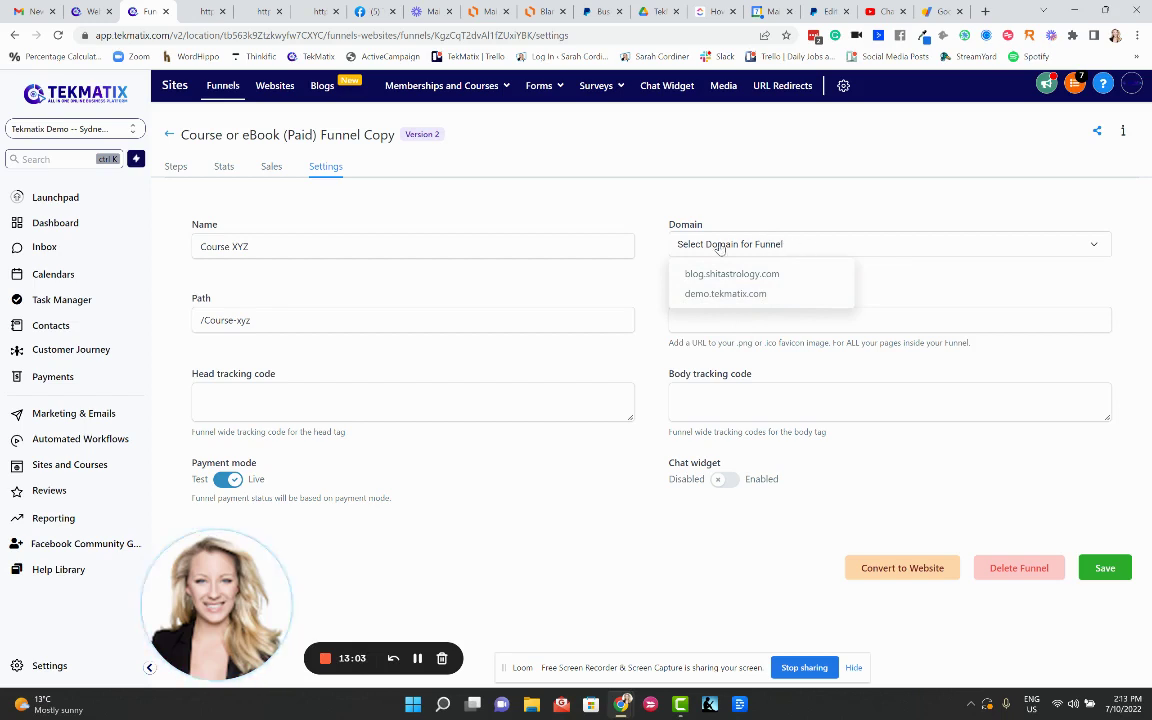
{"action": "left_click", "coordinate": [728, 294]}
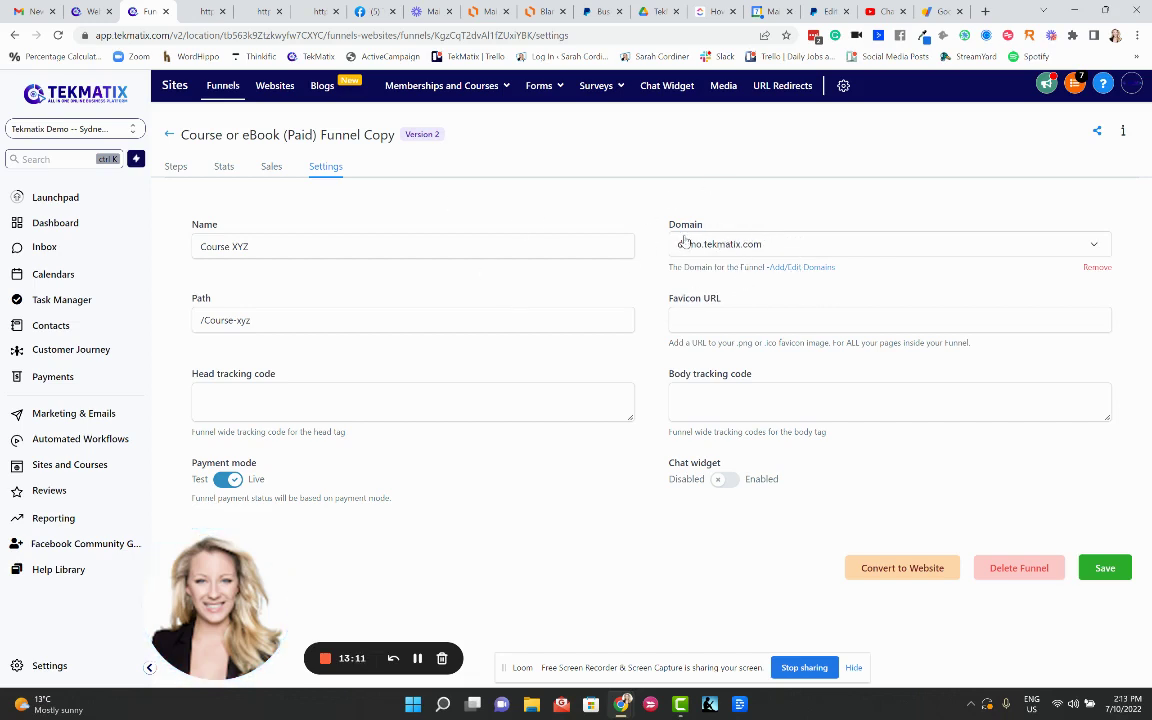
{"action": "left_click", "coordinate": [1104, 567]}
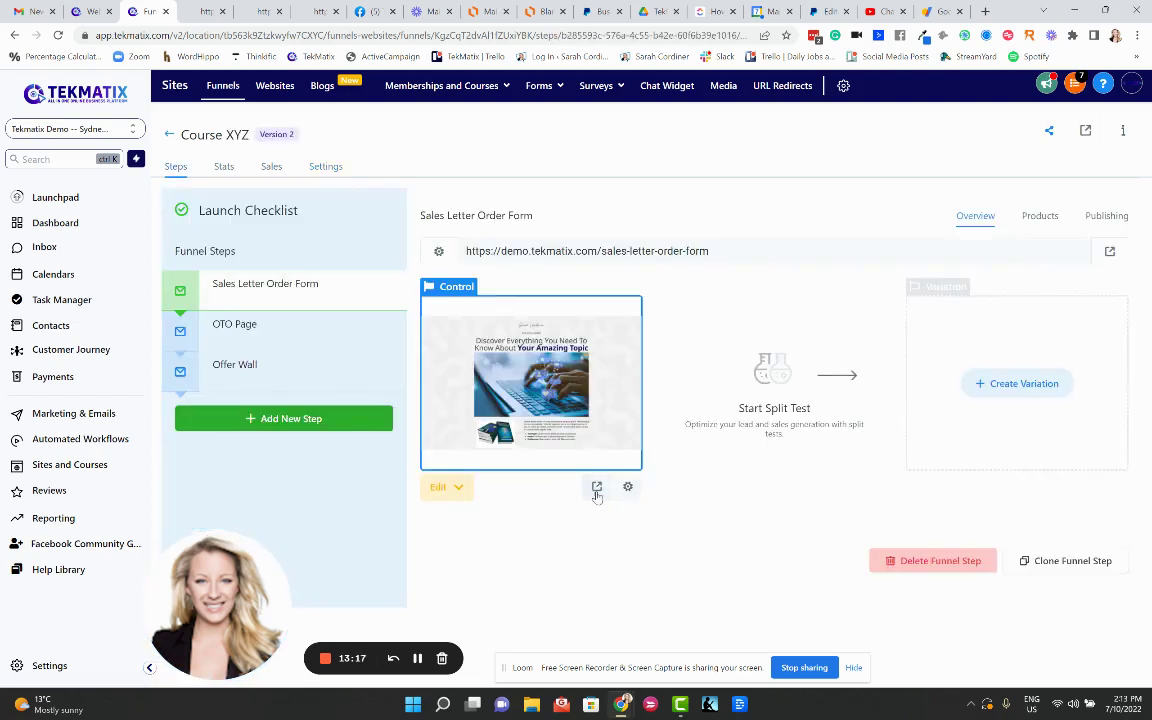
Step: Preview the funnel's Sales Letter Order Form page, check the domain in its address and close the preview
{"action": "left_click", "coordinate": [597, 487]}
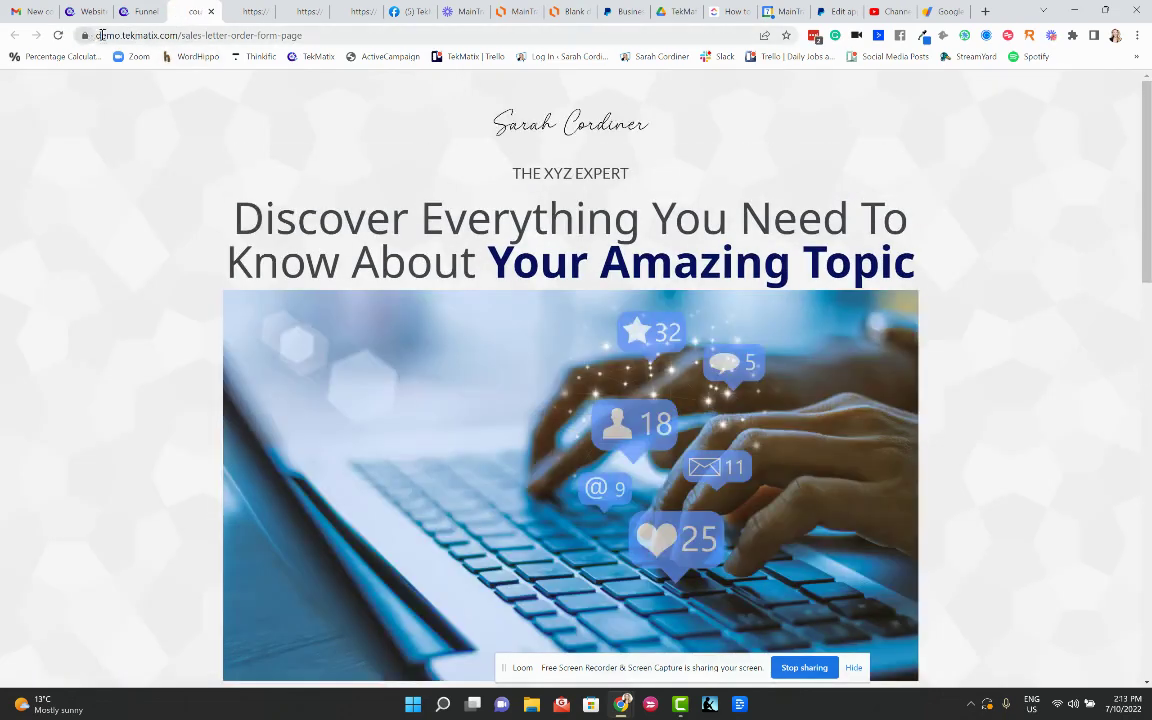
{"action": "left_click", "coordinate": [211, 11]}
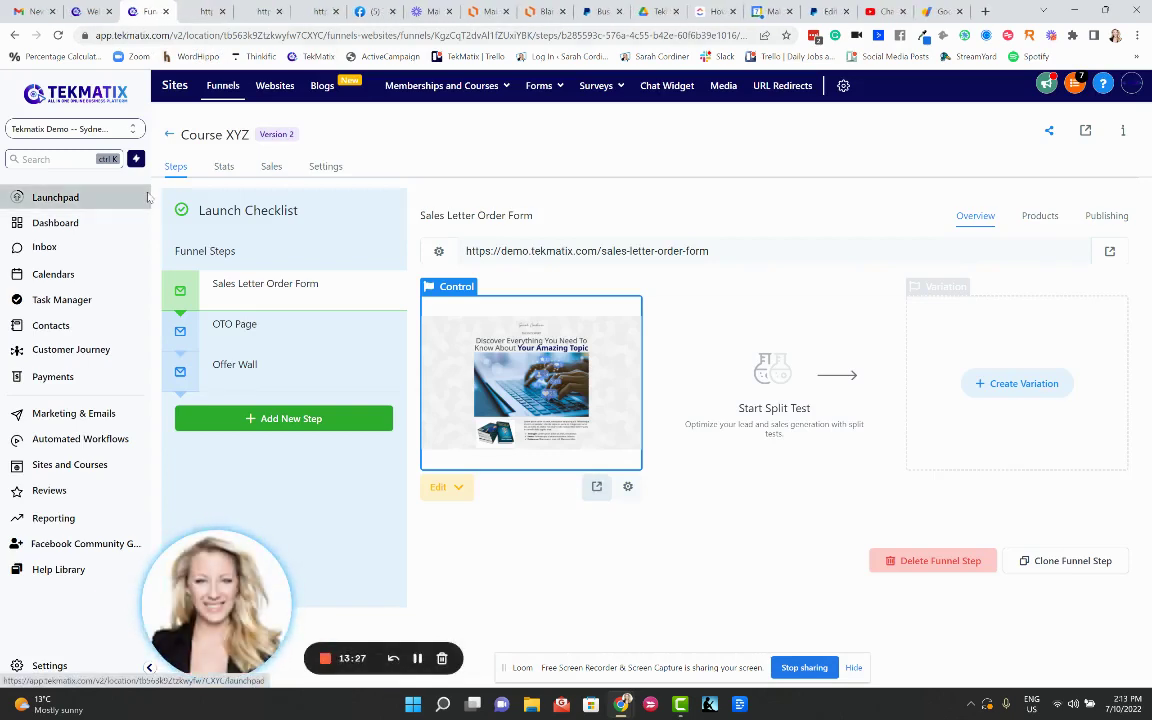
Step: Review the location's list of connected domains and the custom domain set for memberships and courses
{"action": "left_click", "coordinate": [50, 666]}
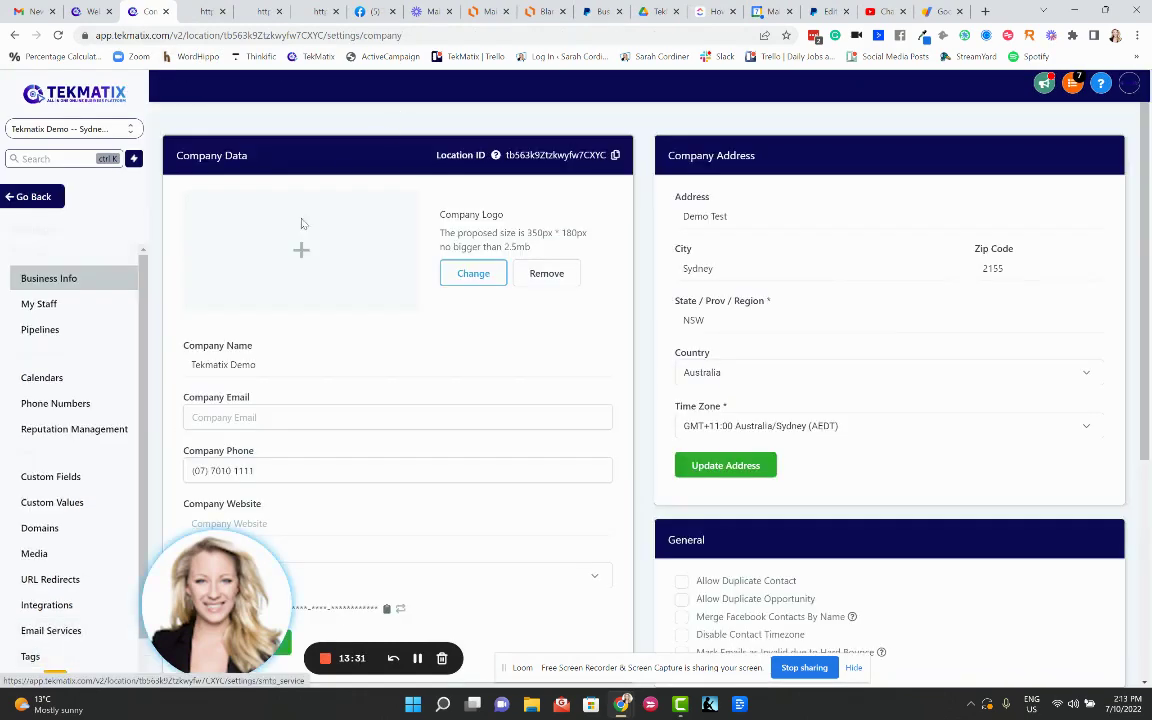
{"action": "left_click", "coordinate": [40, 528]}
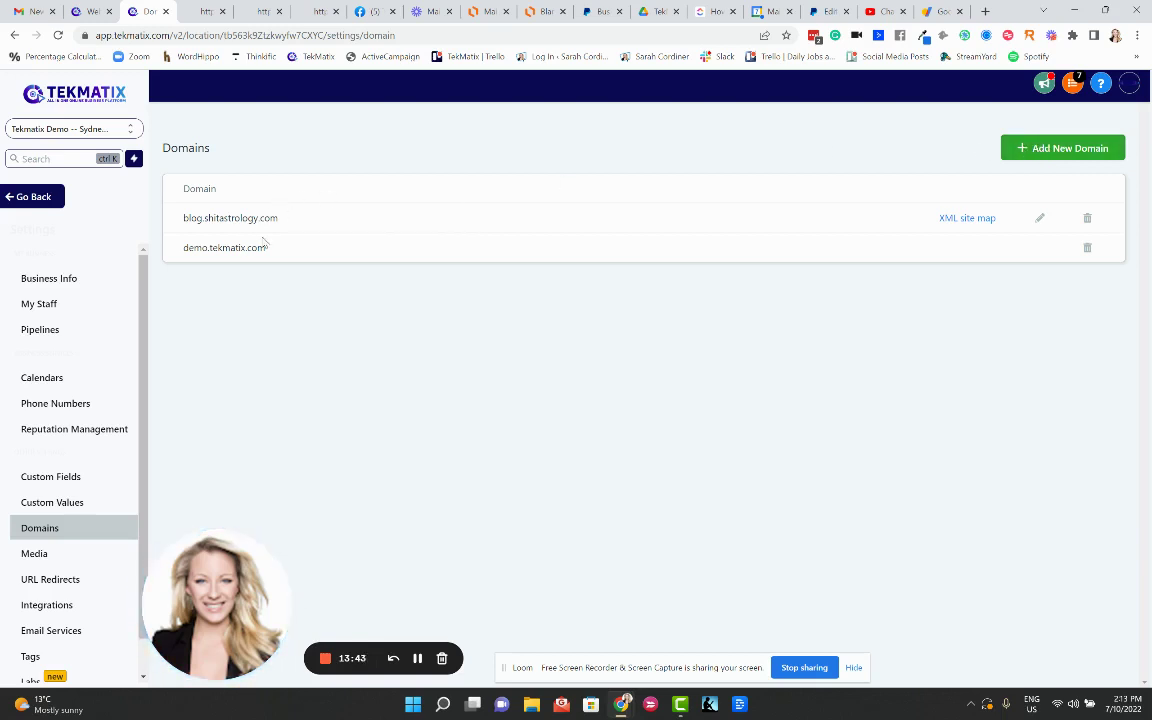
{"action": "left_click", "coordinate": [30, 197]}
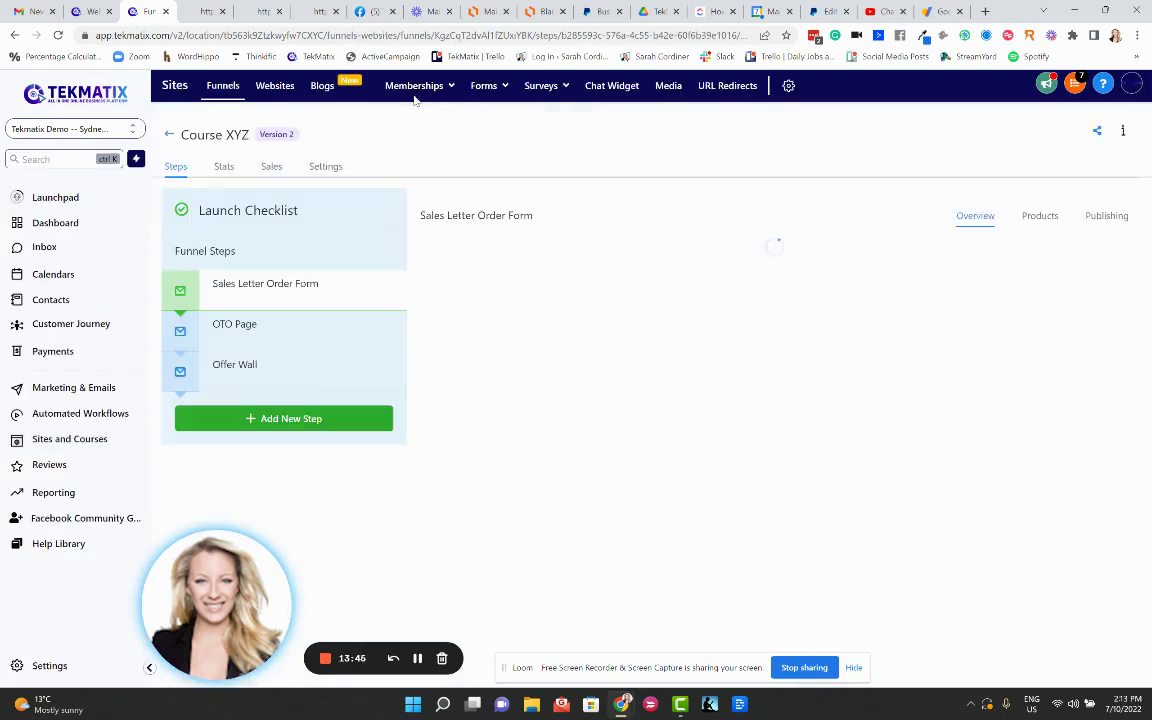
{"action": "mouse_move", "coordinate": [417, 85]}
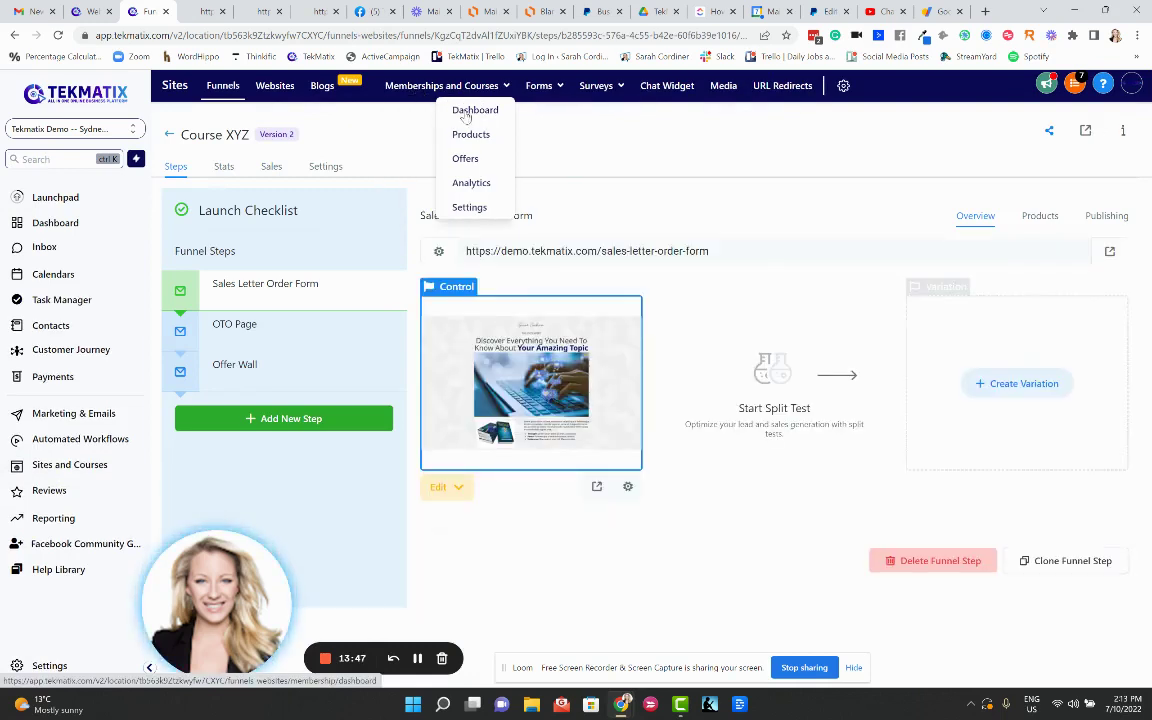
{"action": "left_click", "coordinate": [469, 207]}
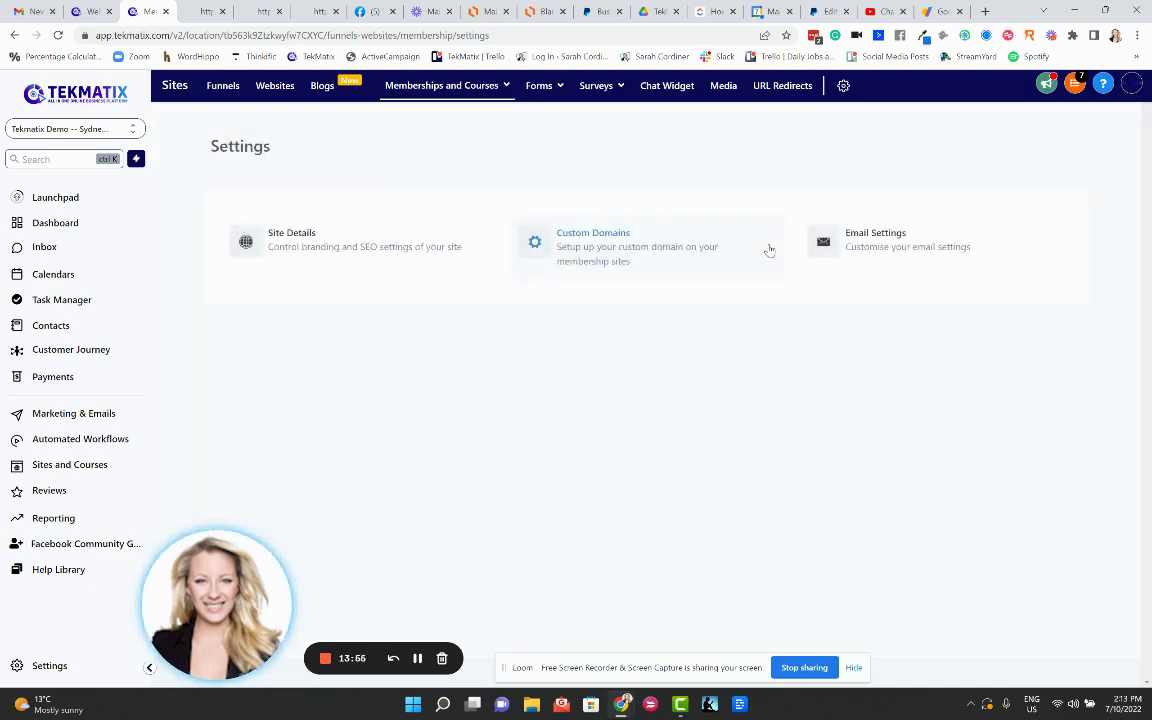
{"action": "left_click", "coordinate": [602, 252]}
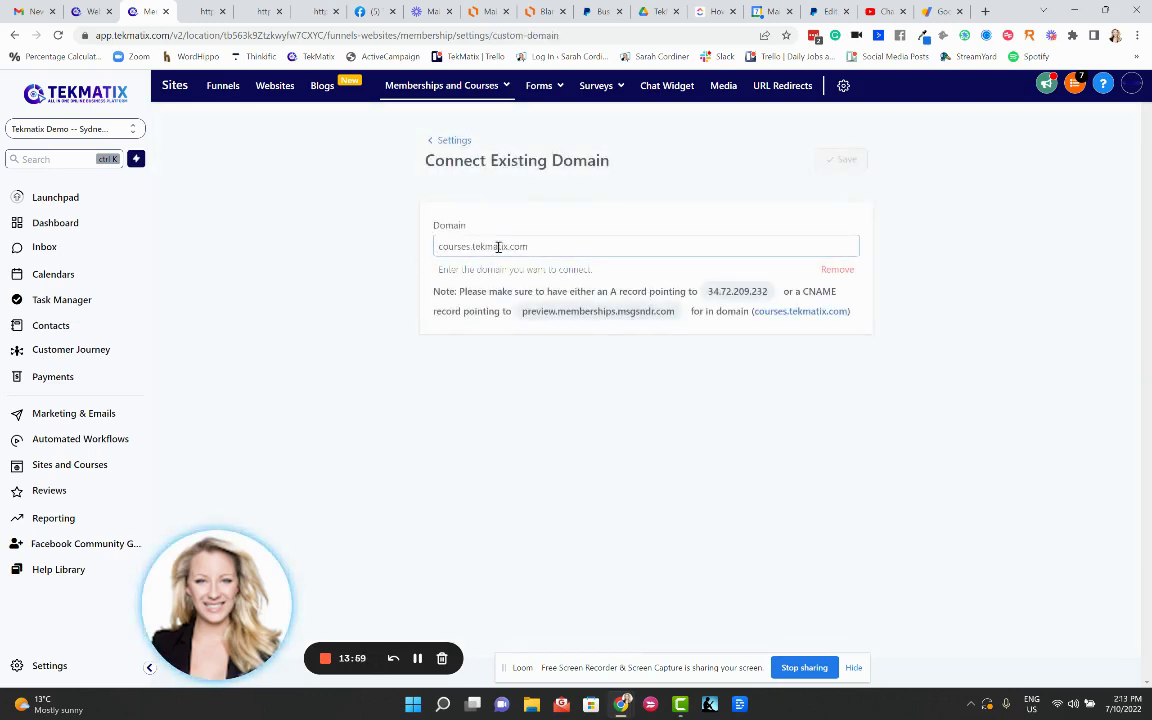
{"action": "left_click", "coordinate": [409, 88]}
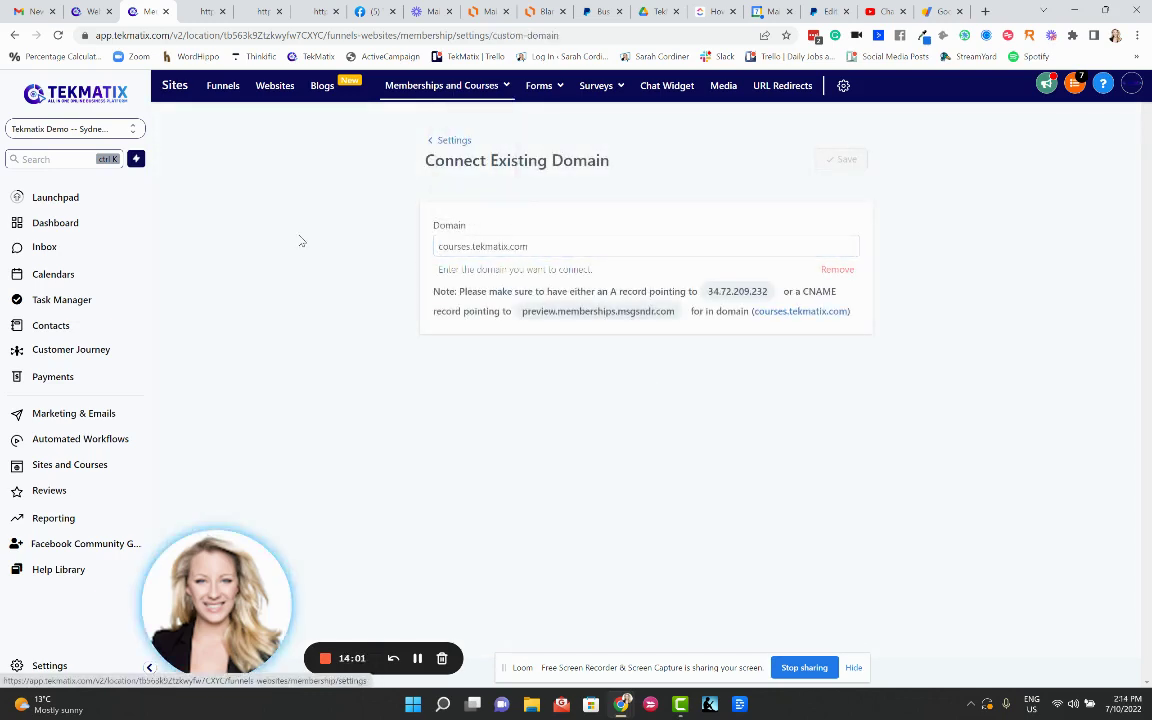
Step: Check the domain and path settings of the Course XYZ funnel and of the Free Courses website
{"action": "left_click", "coordinate": [224, 88]}
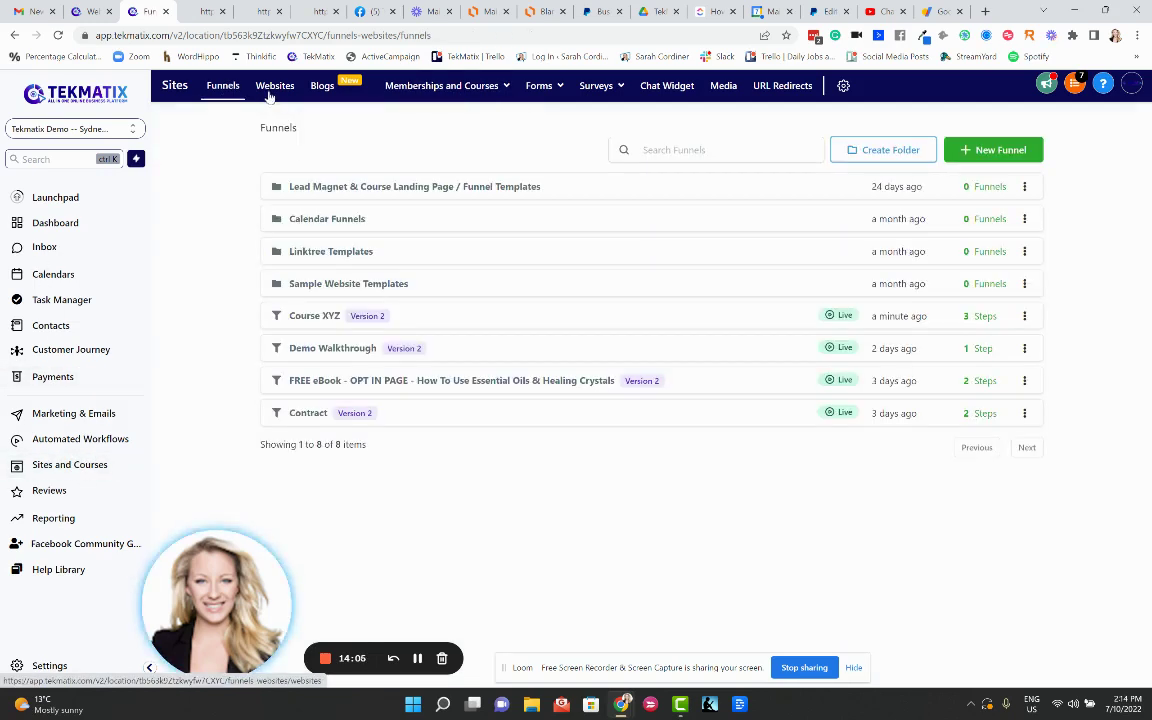
{"action": "left_click", "coordinate": [298, 325]}
{"action": "left_click", "coordinate": [329, 168]}
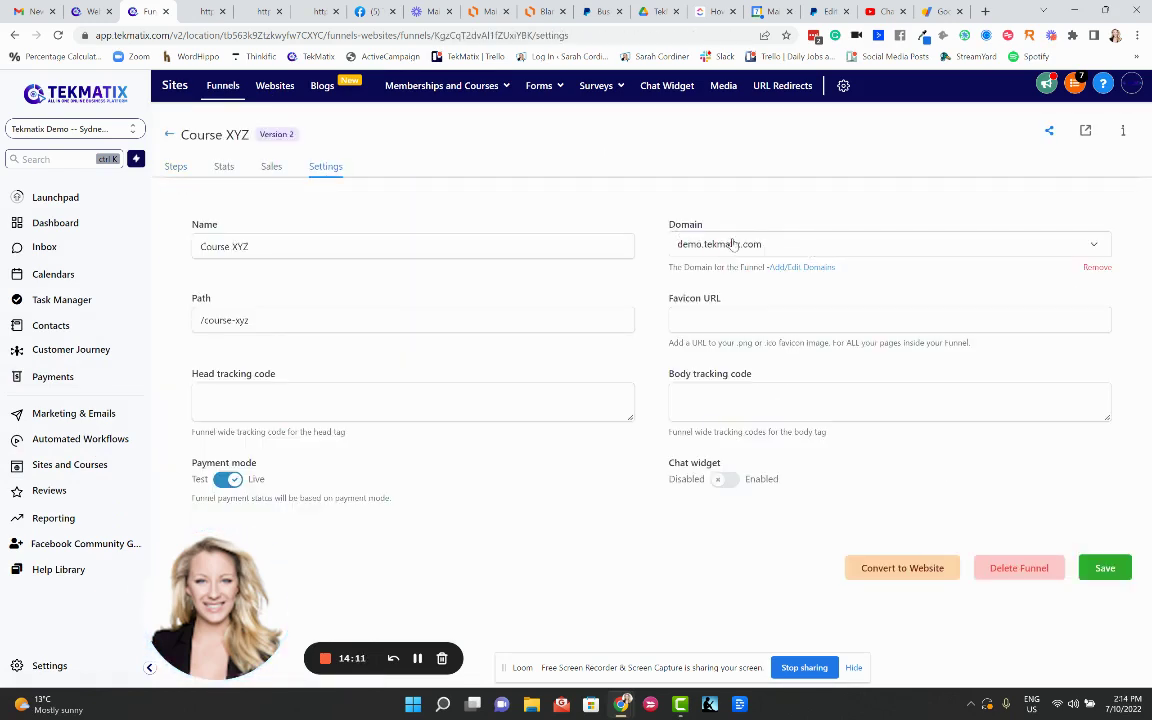
{"action": "left_click", "coordinate": [274, 88]}
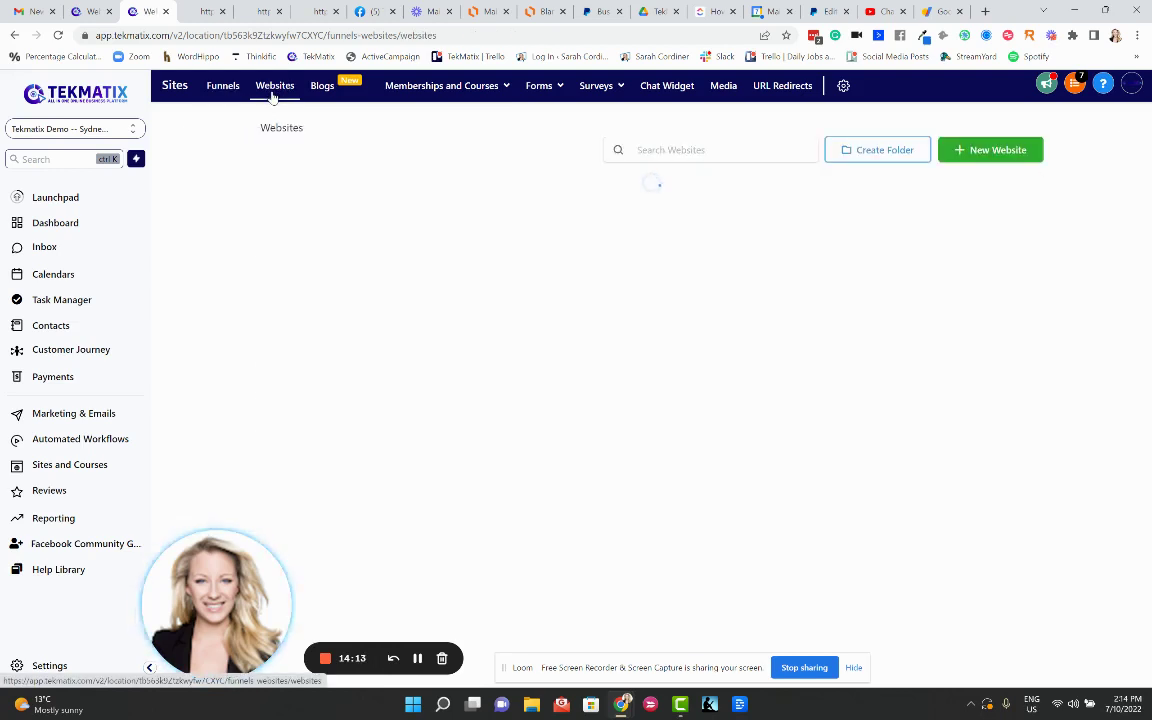
{"action": "left_click", "coordinate": [320, 187]}
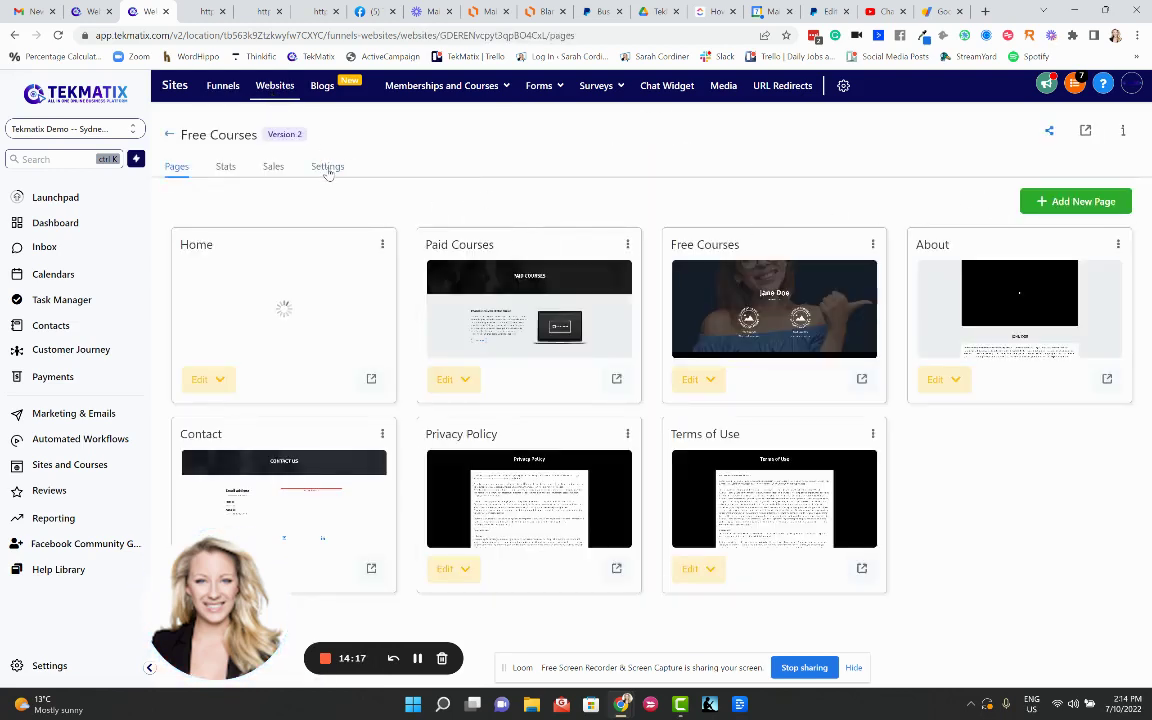
{"action": "left_click", "coordinate": [328, 168]}
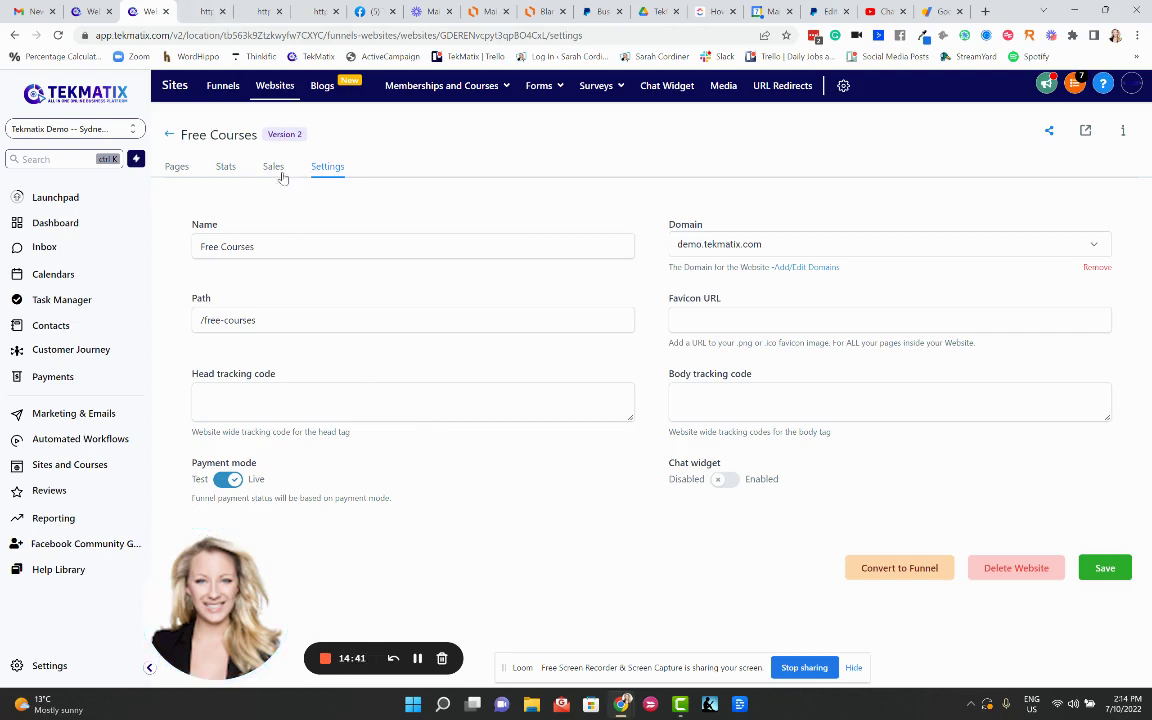
Step: Preview the website's Free Courses page and examine the domain and path in its address again
{"action": "left_click", "coordinate": [176, 167]}
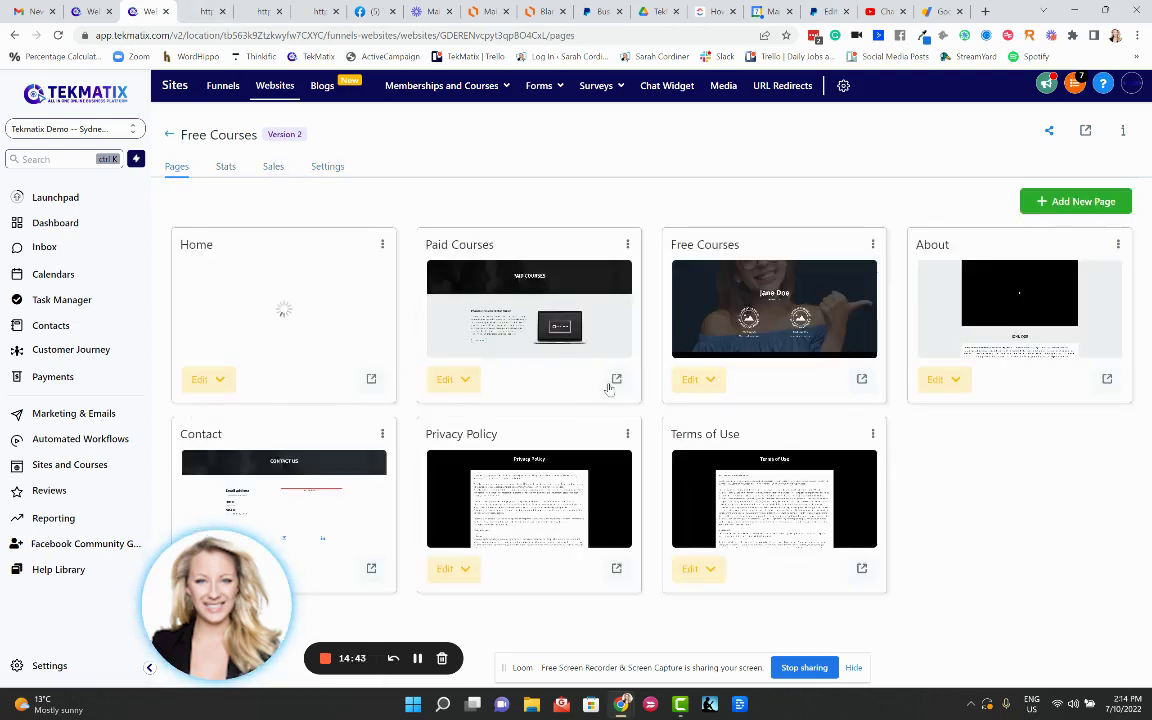
{"action": "left_click", "coordinate": [861, 379]}
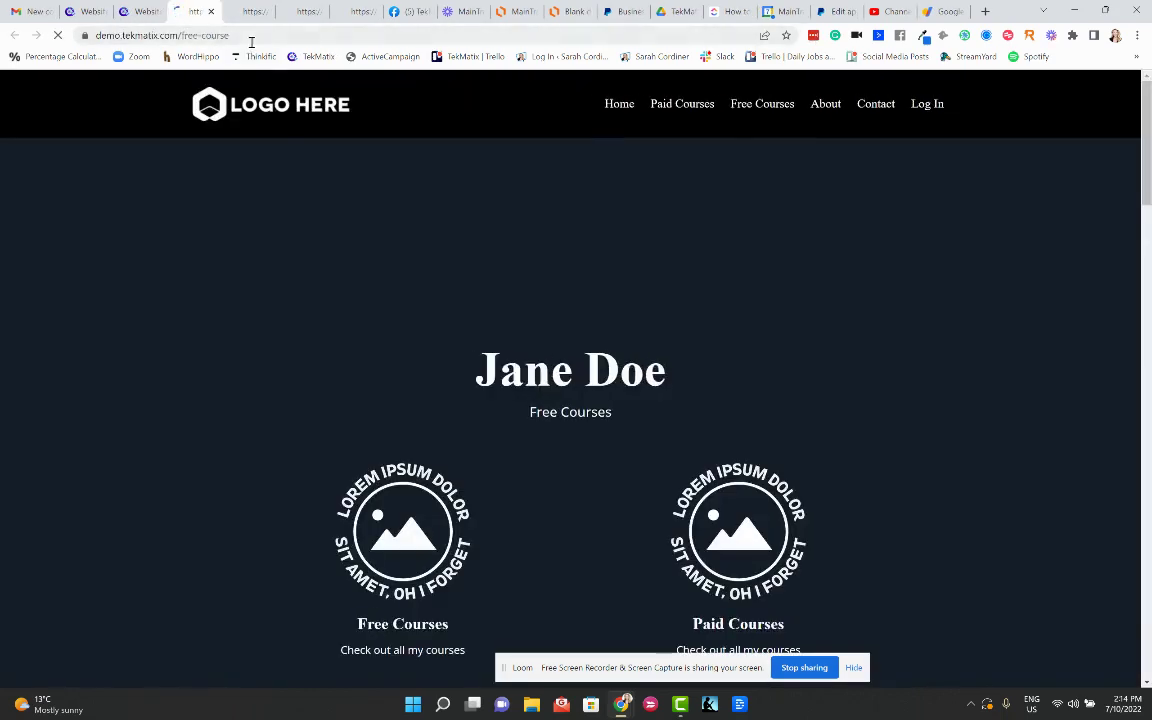
{"action": "left_click", "coordinate": [222, 37]}
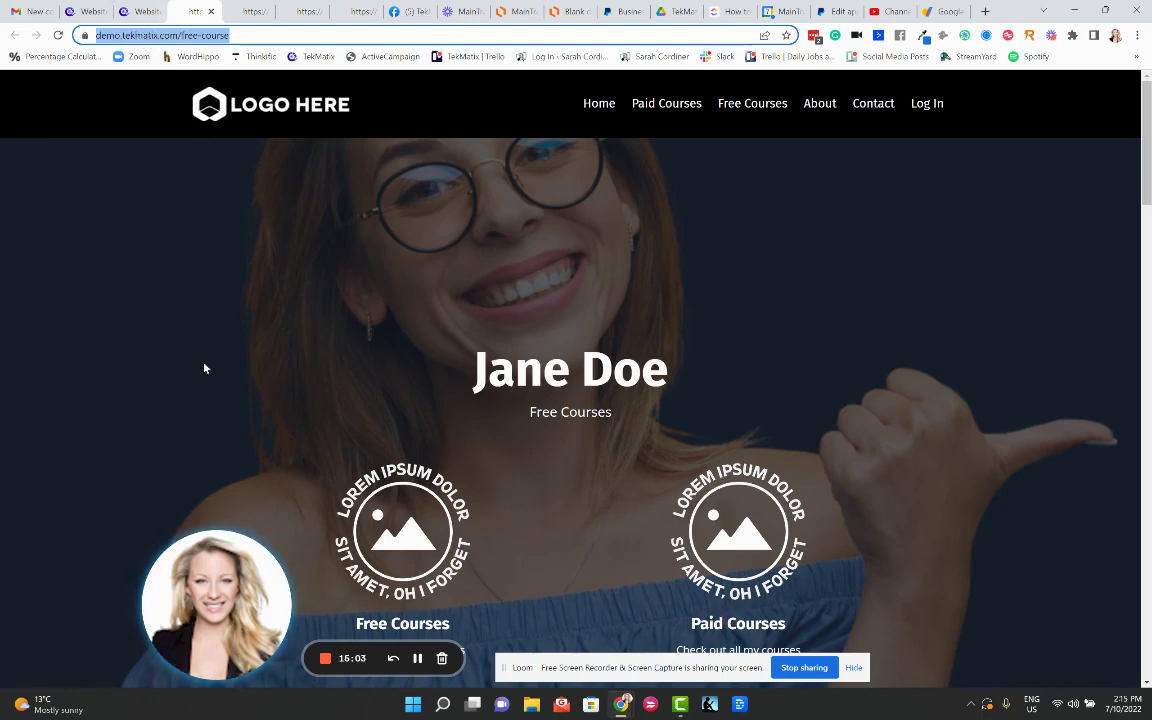
{"action": "left_click_drag", "start_coordinate": [357, 670], "coordinate": [240, 652]}
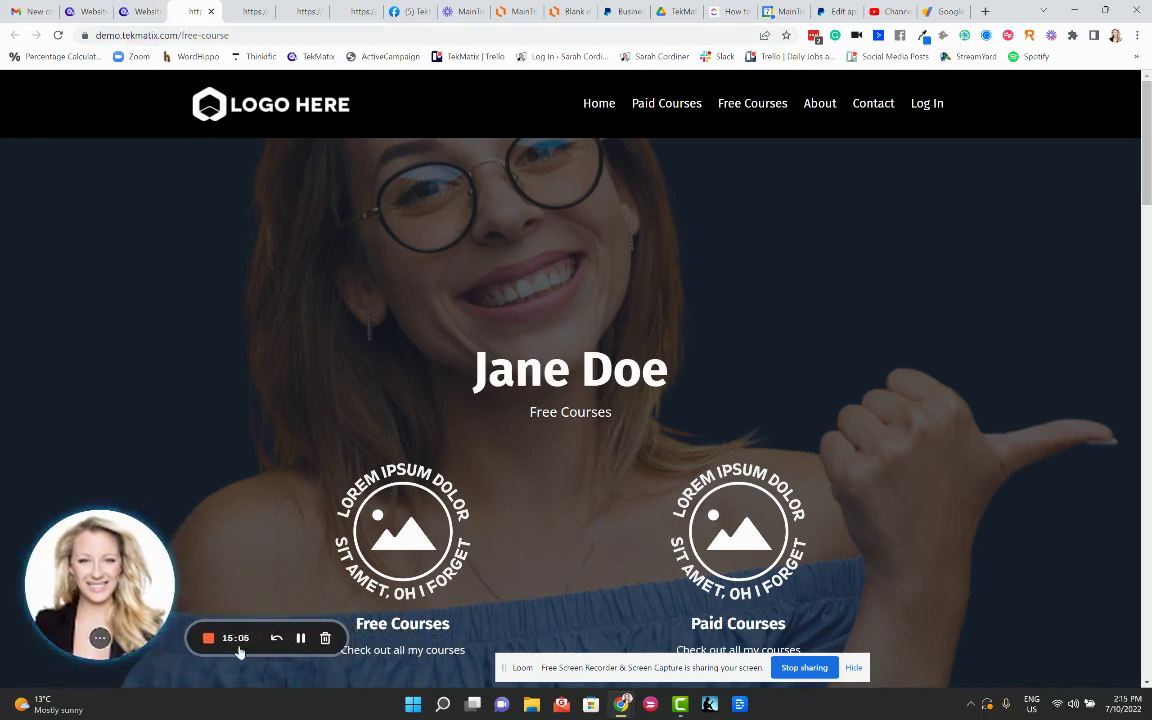